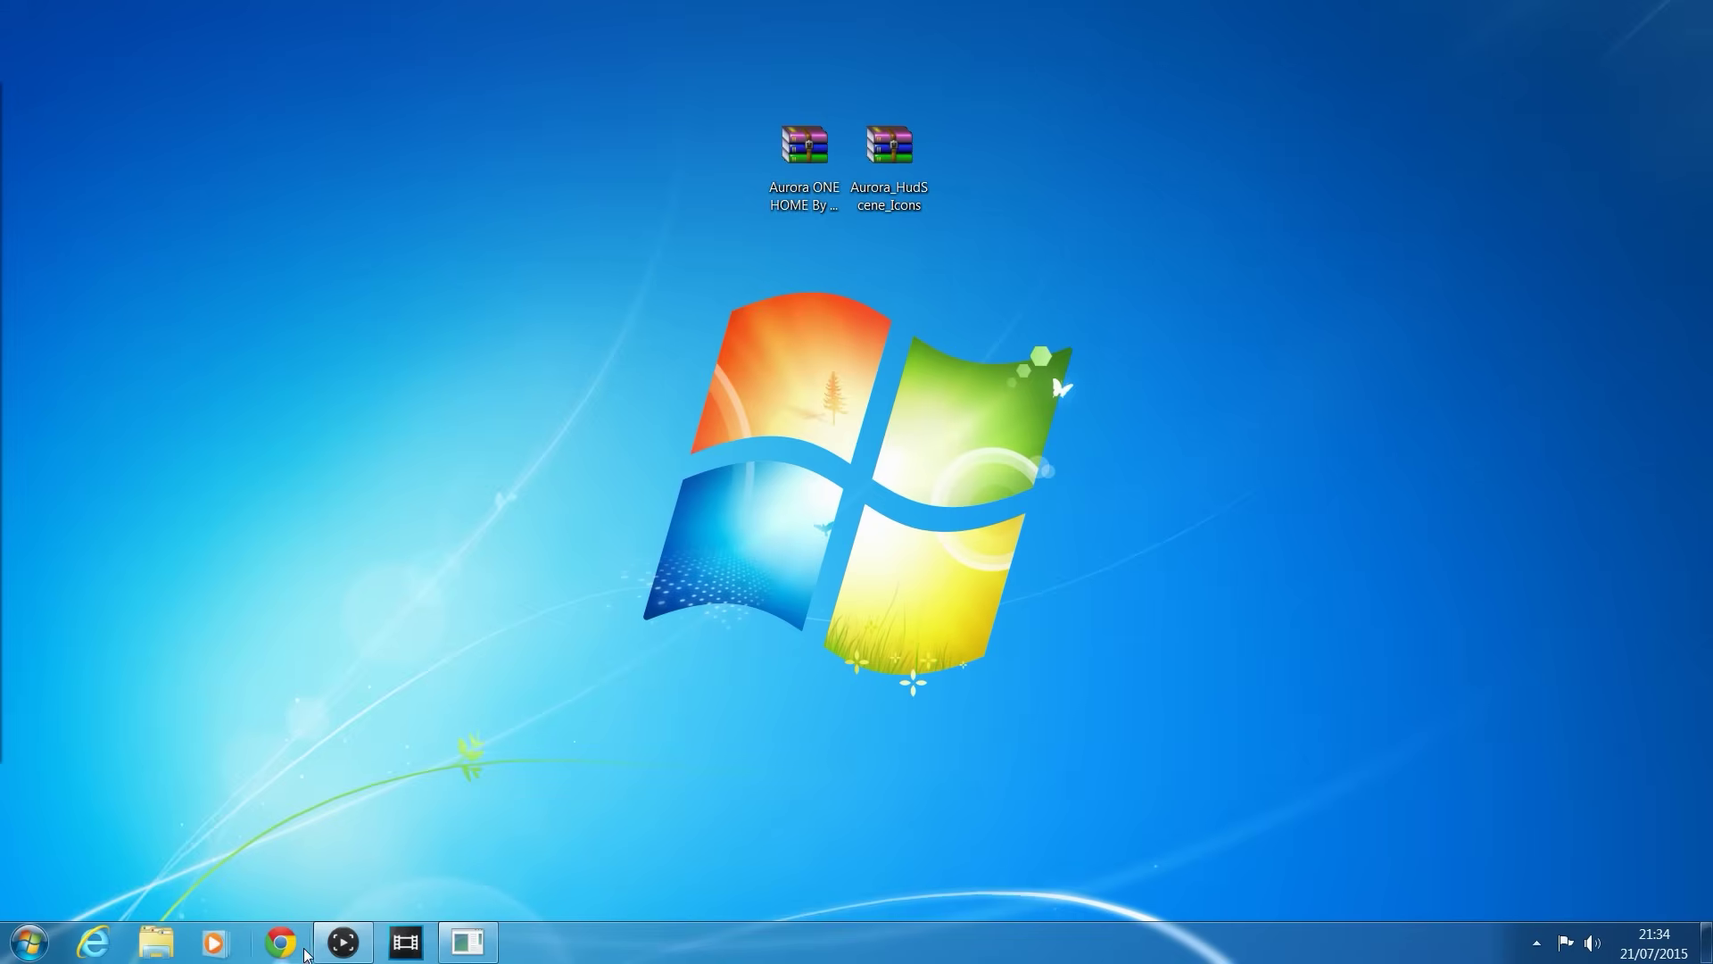
Open realmodscene.com in Google Chrome.
left_click(280, 946)
left_click_drag(661, 5, 817, 261)
left_click_drag(846, 64, 817, 2)
type("realmodscene.com")
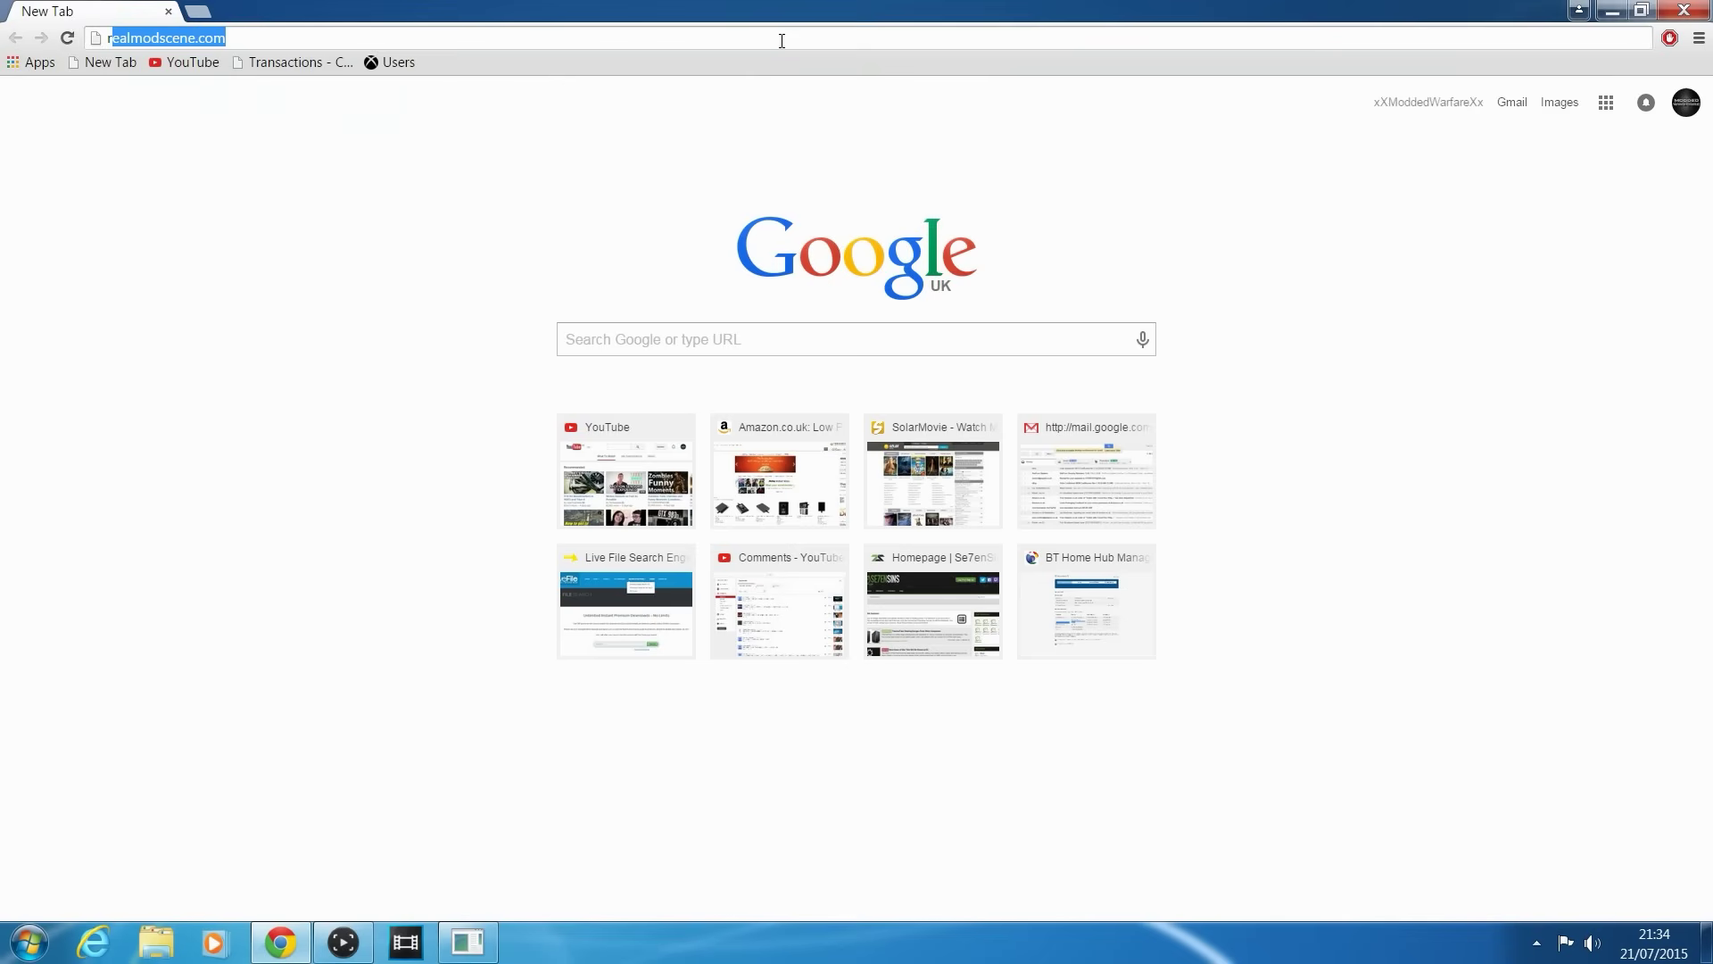
key("Return")
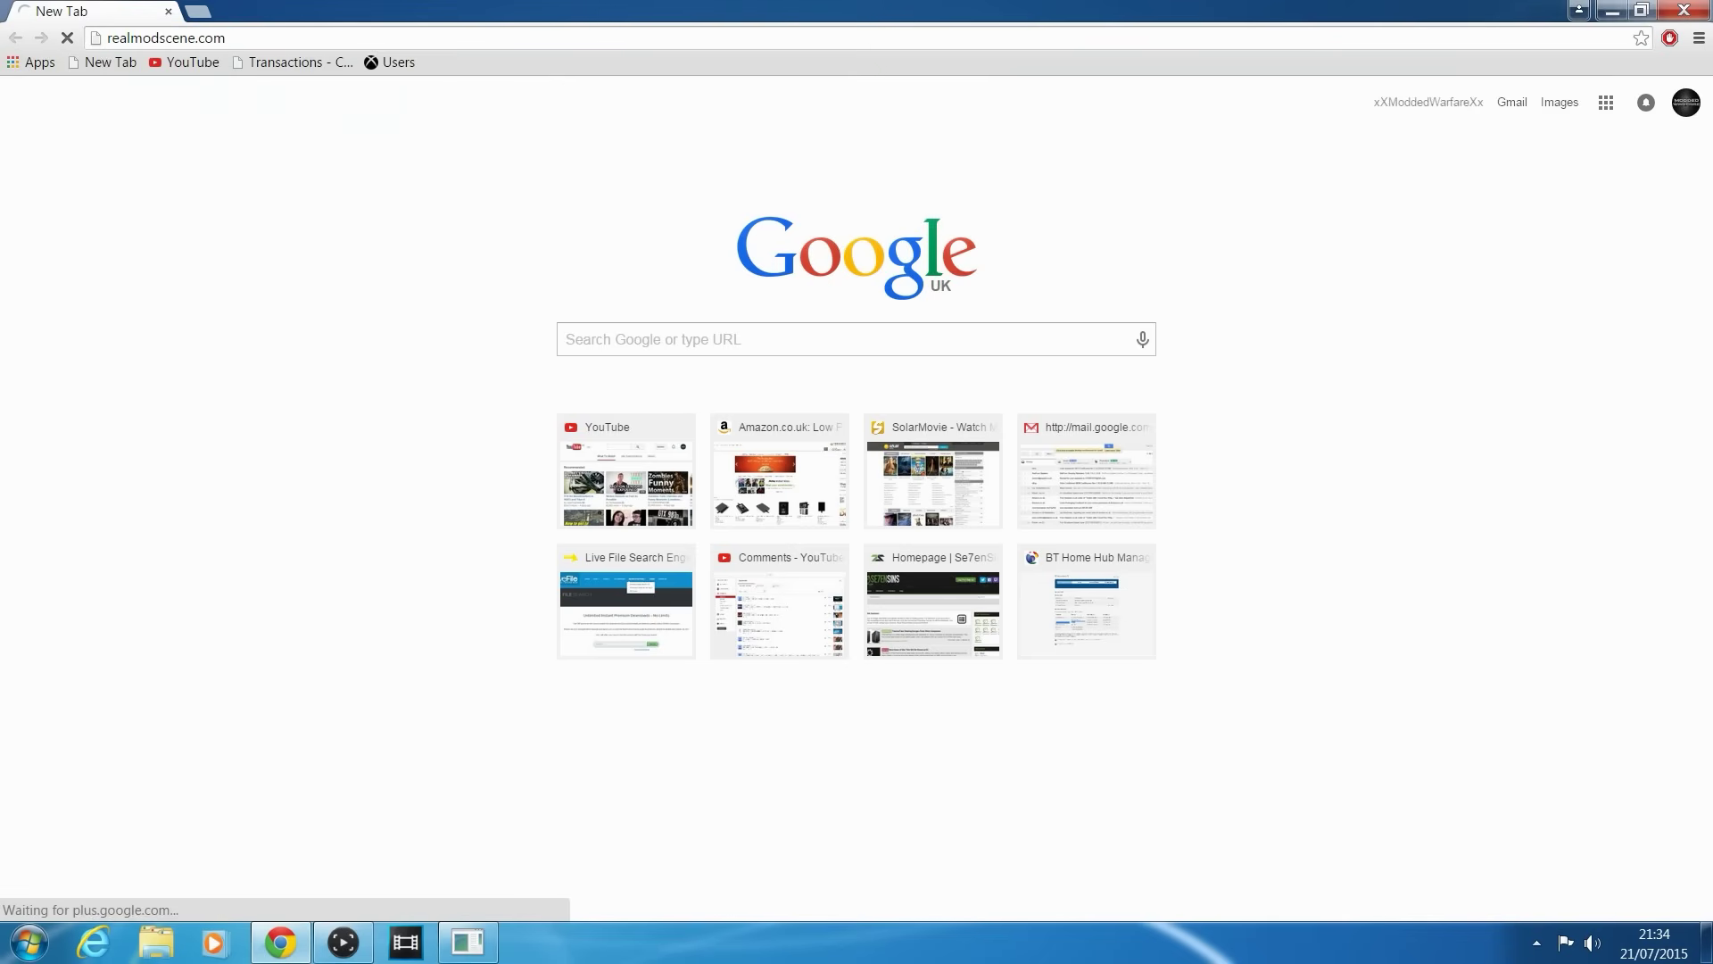
Open the Skins, Coverflow Layouts and Scripts forum in the Phoenix section.
scroll(622, 667, "down", 5)
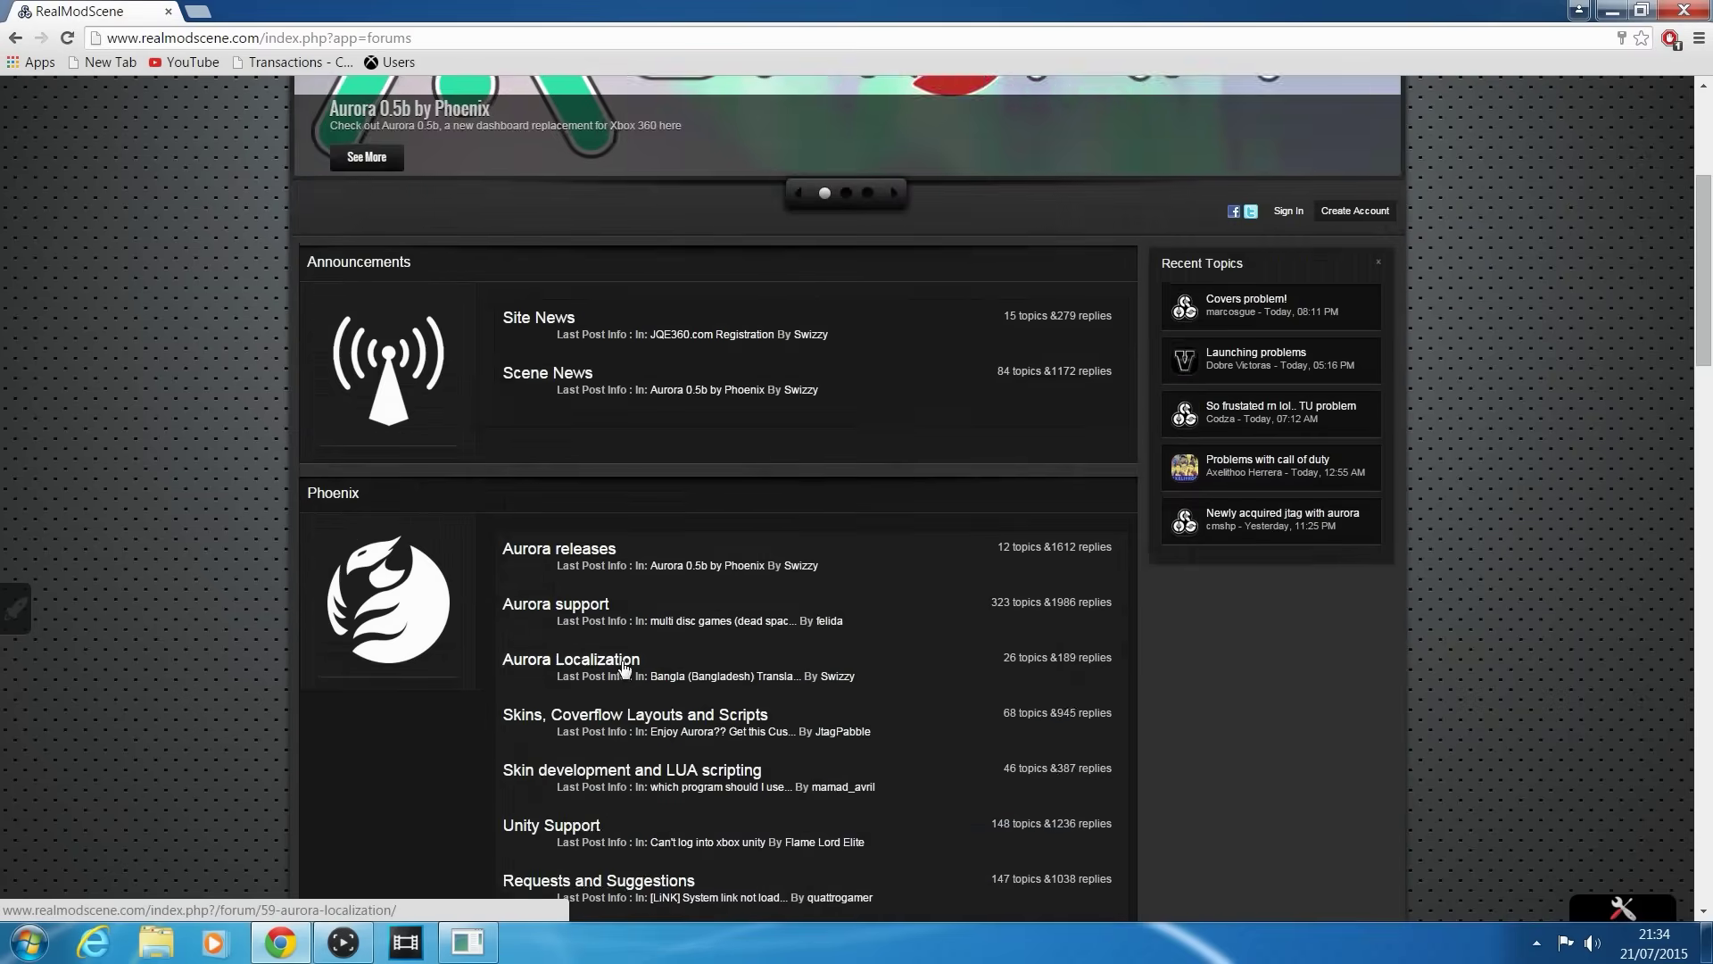
scroll(622, 668, "down", 4)
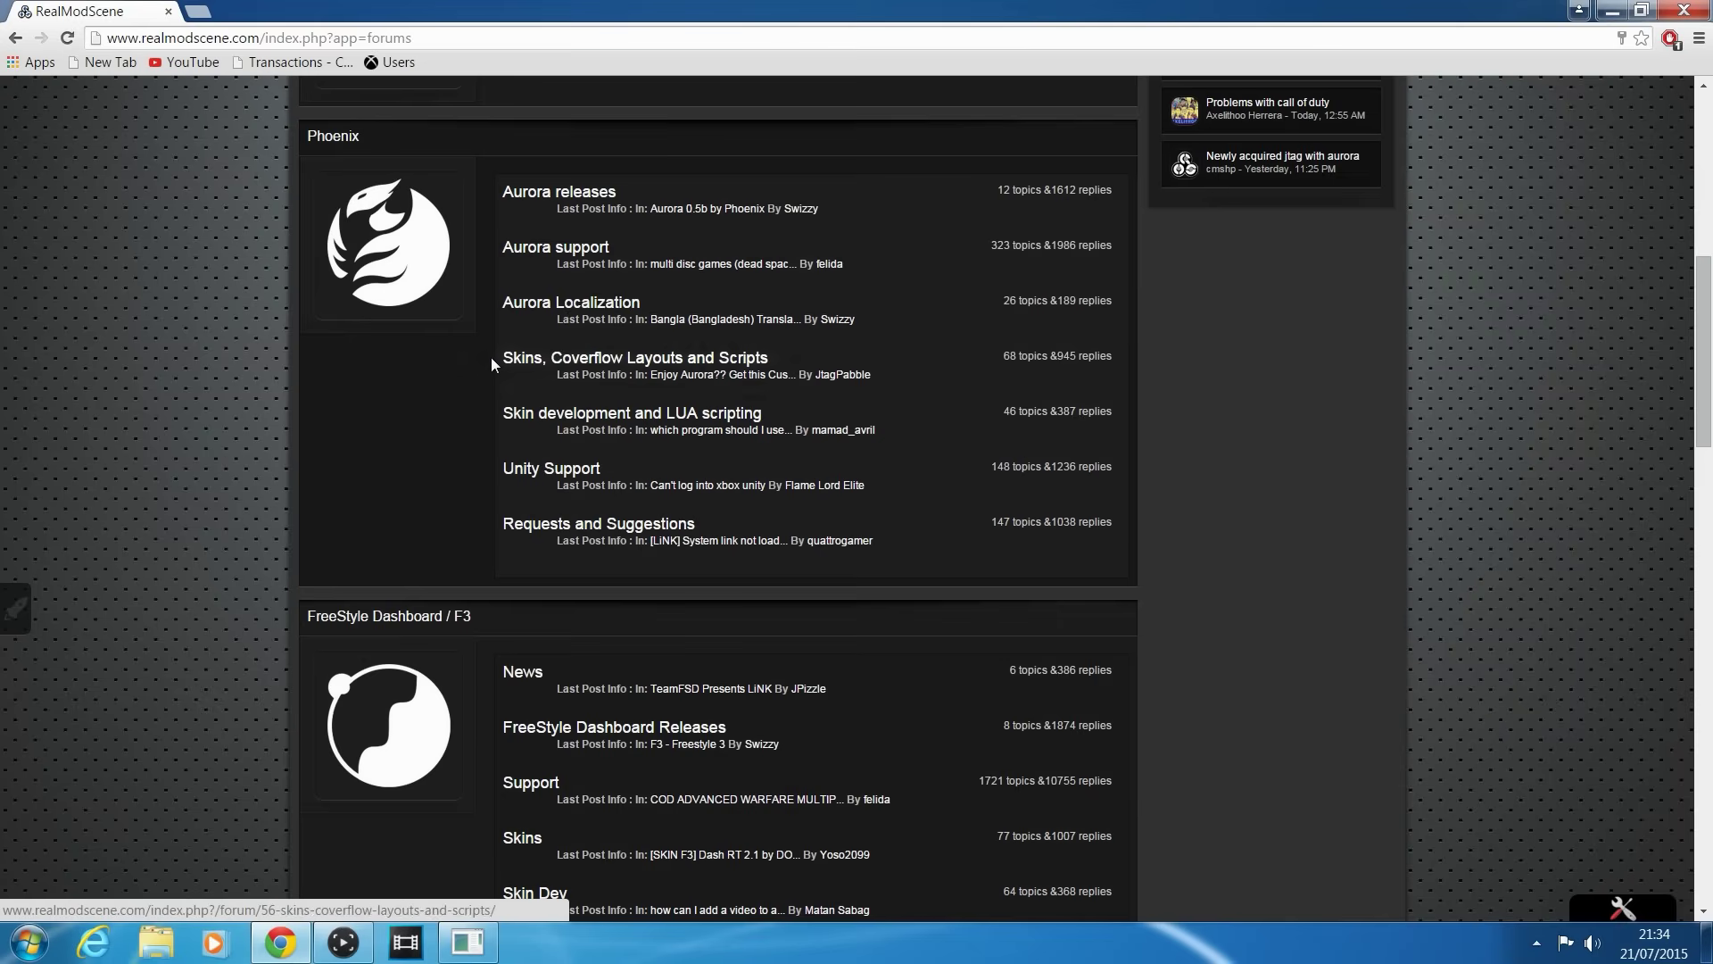
left_click(707, 362)
Examine the downloads in the Aurora ONE HOME Style Xbox ONE skin topic and return to the forum list.
scroll(762, 642, "down", 7)
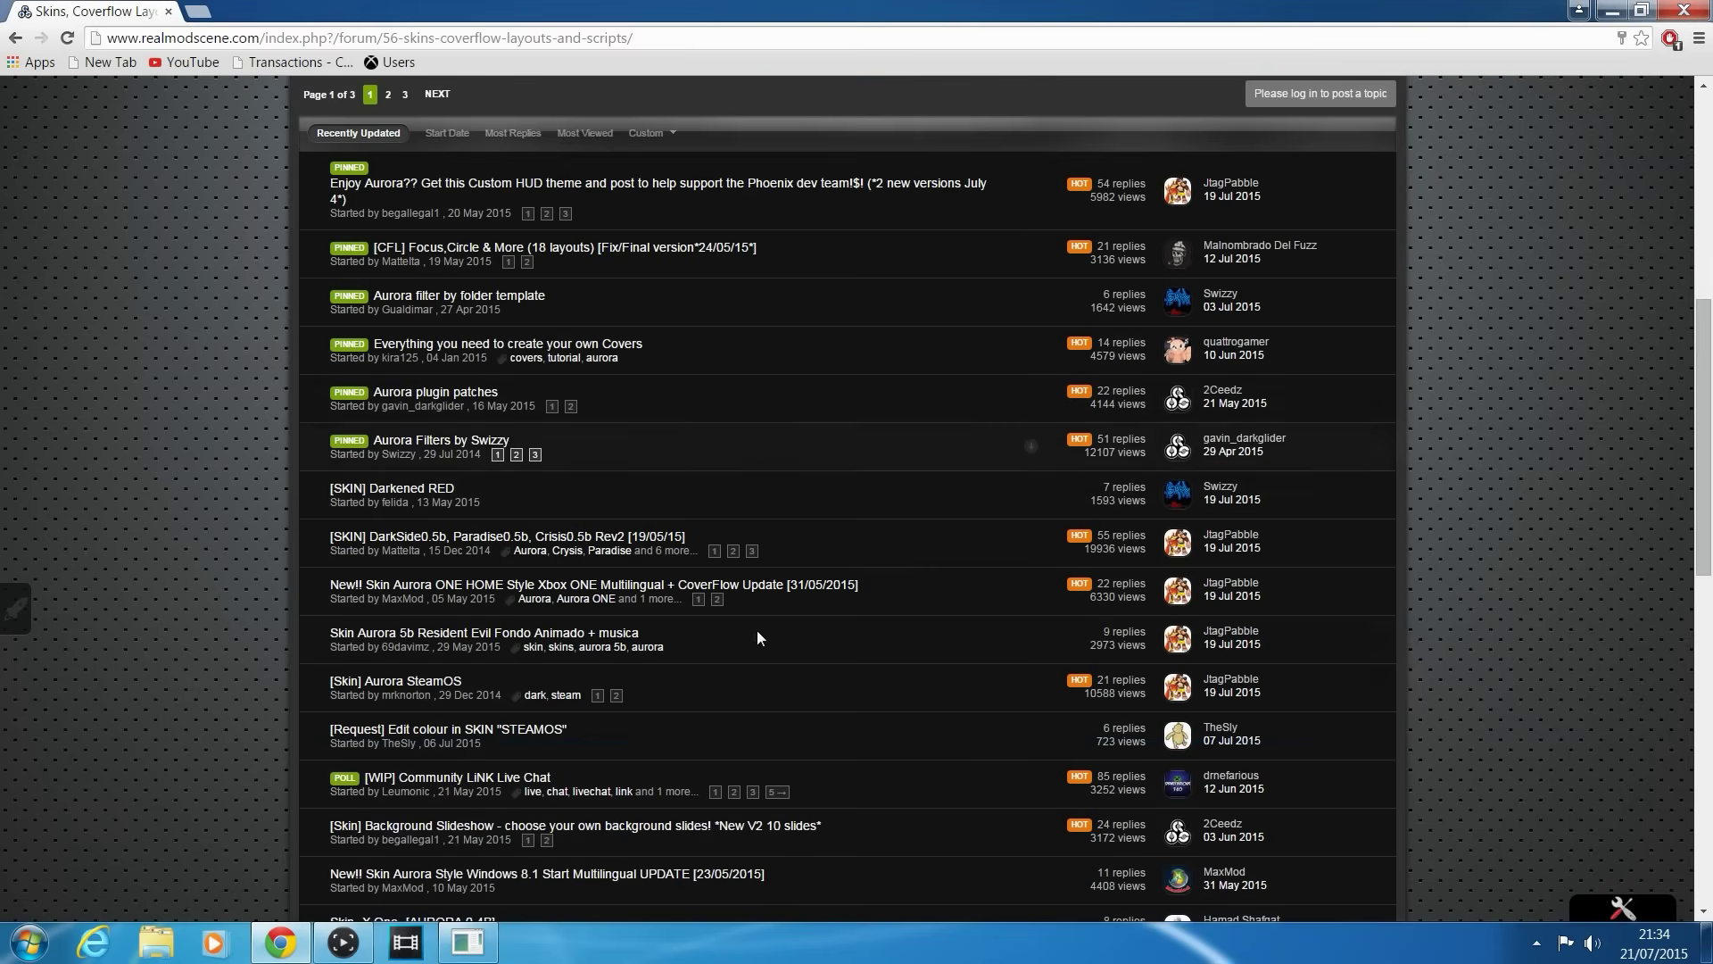
scroll(625, 600, "up", 2)
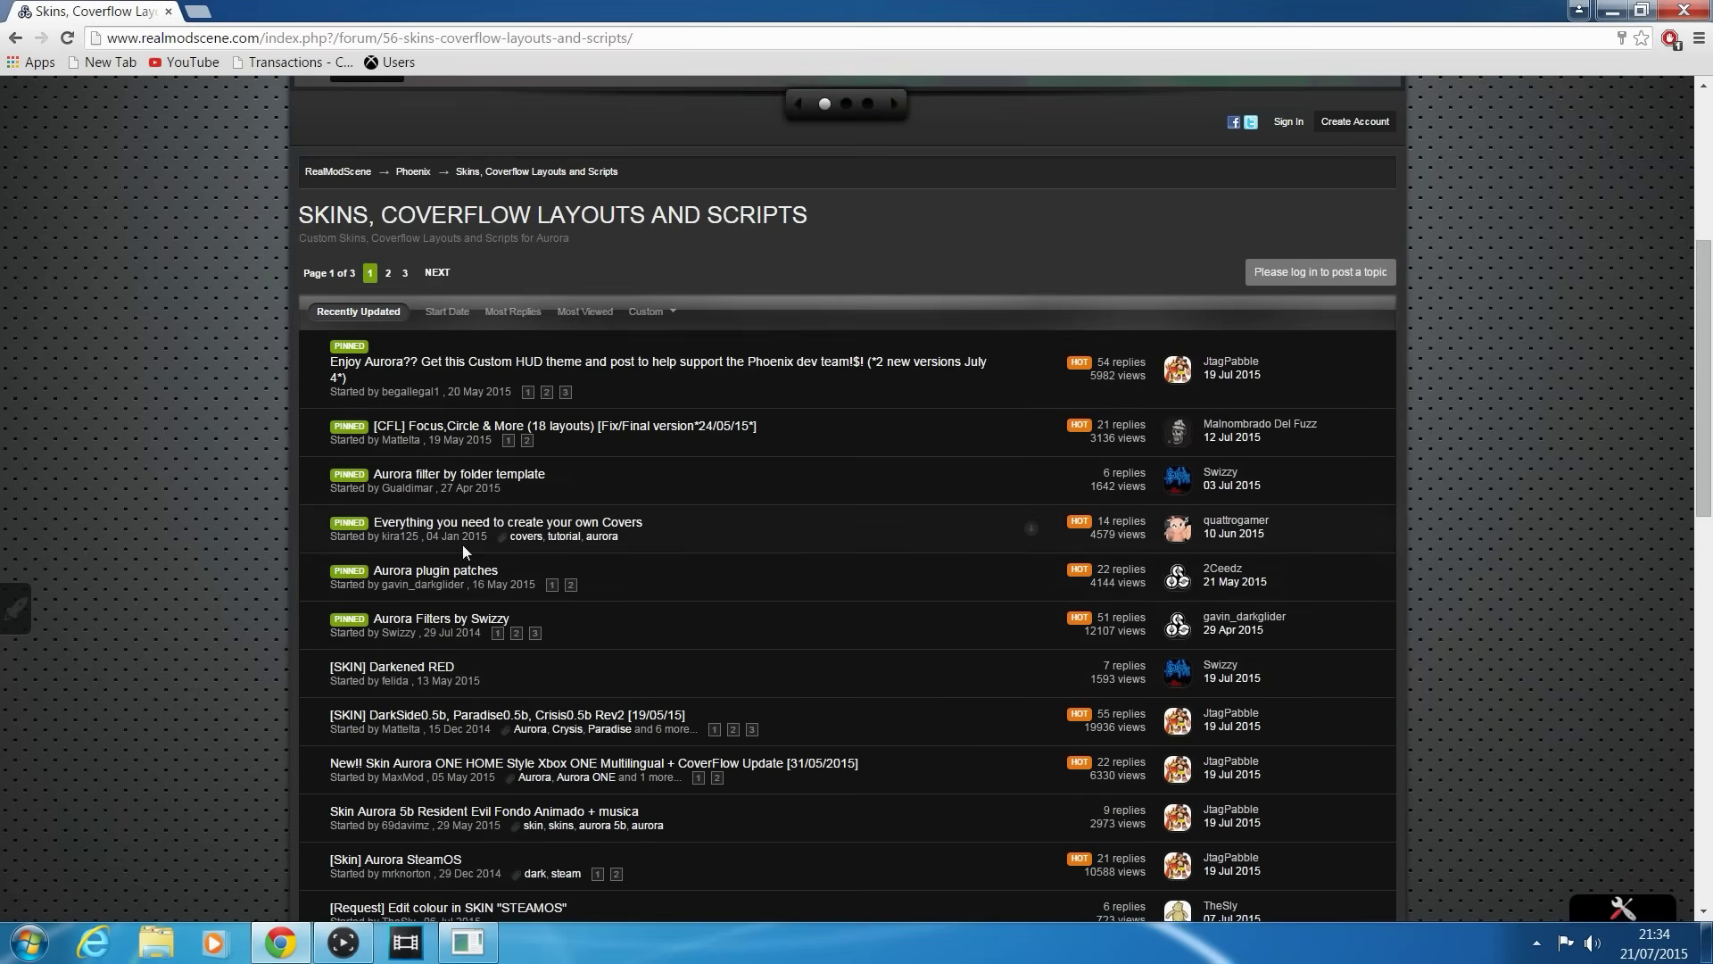
scroll(462, 545, "down", 1)
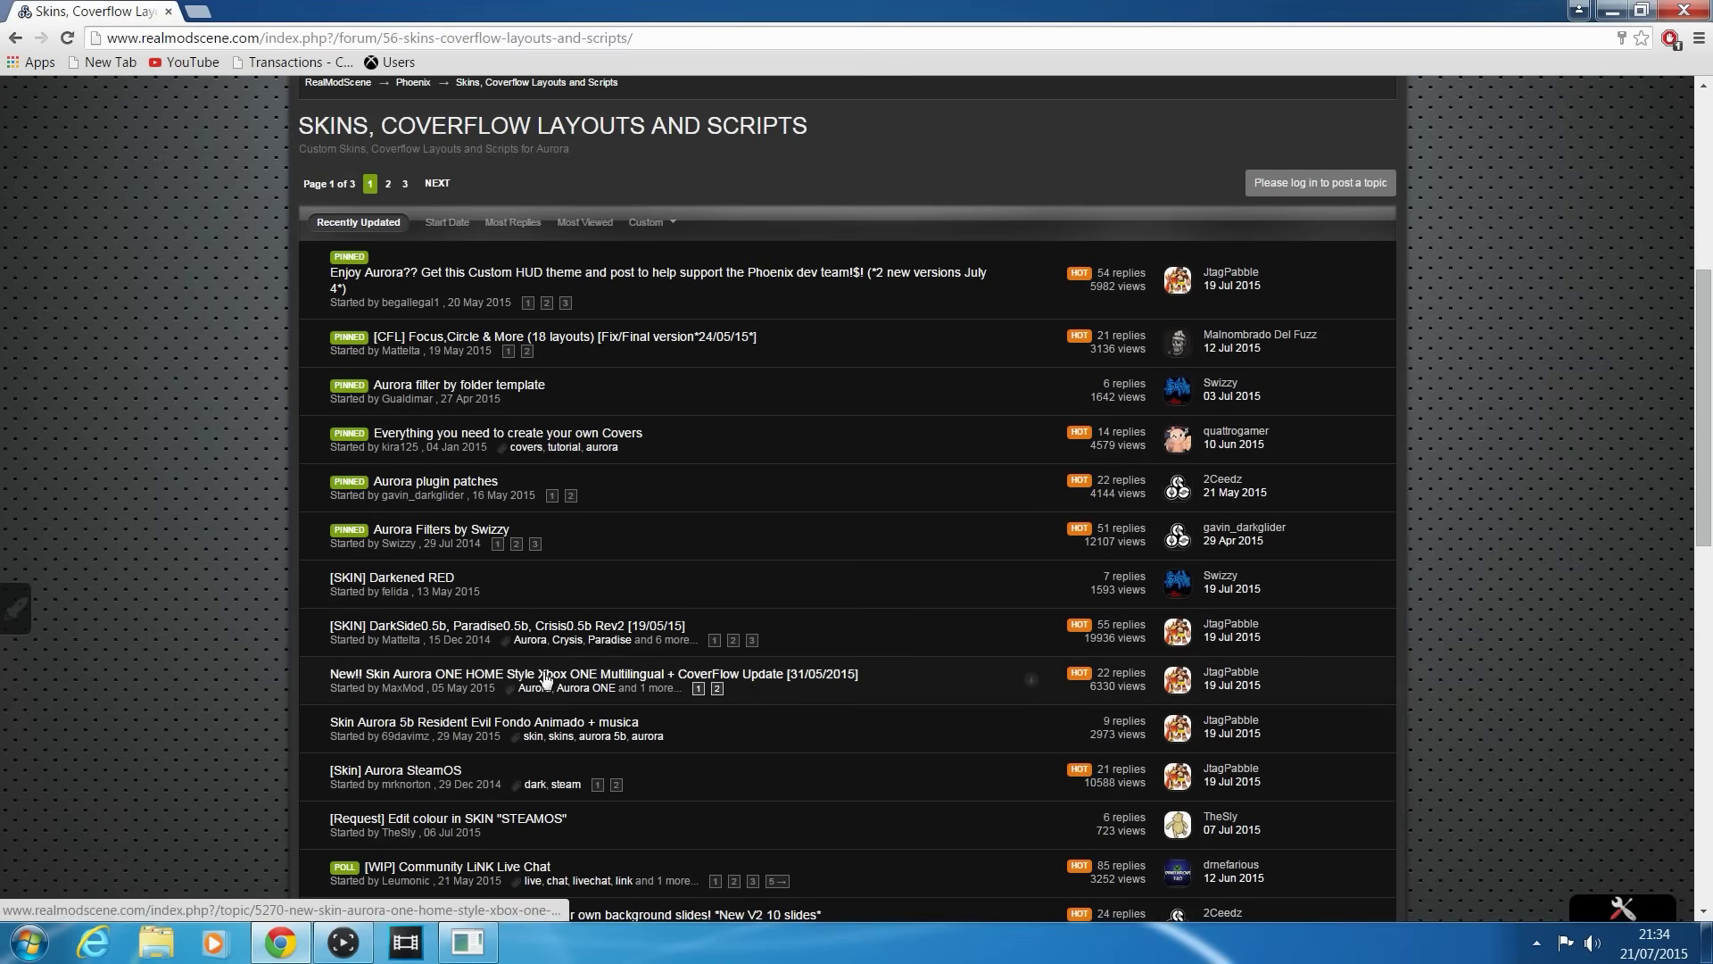
left_click(607, 678)
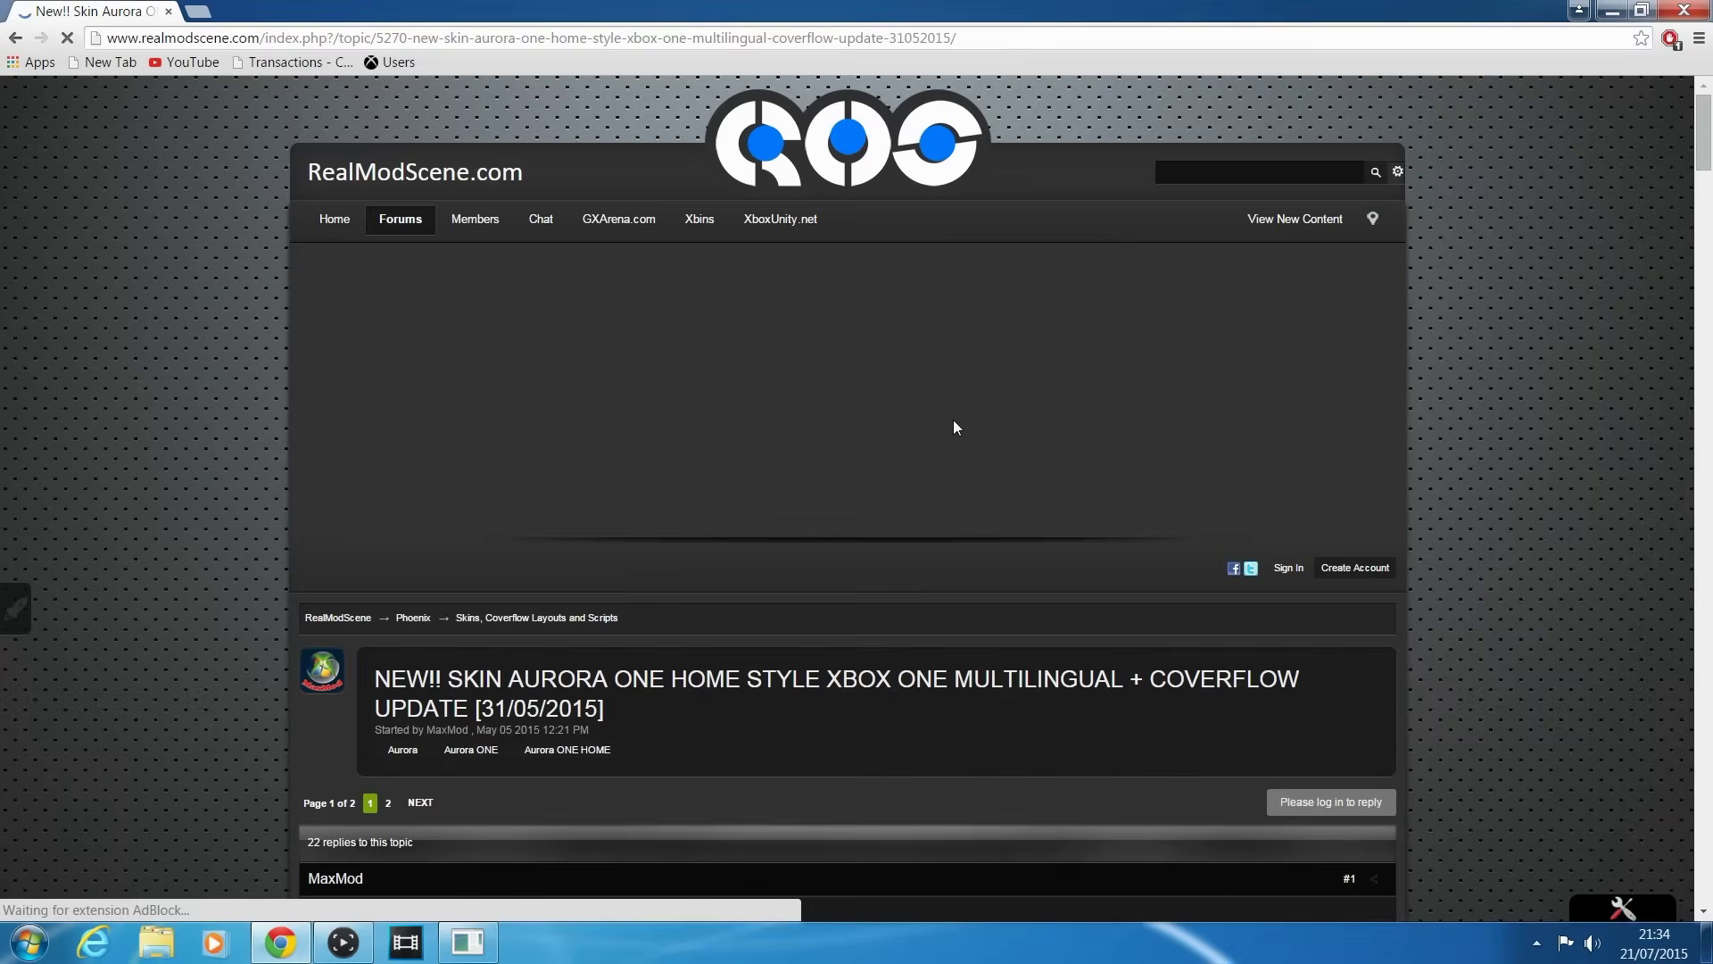
scroll(934, 286, "down", 12)
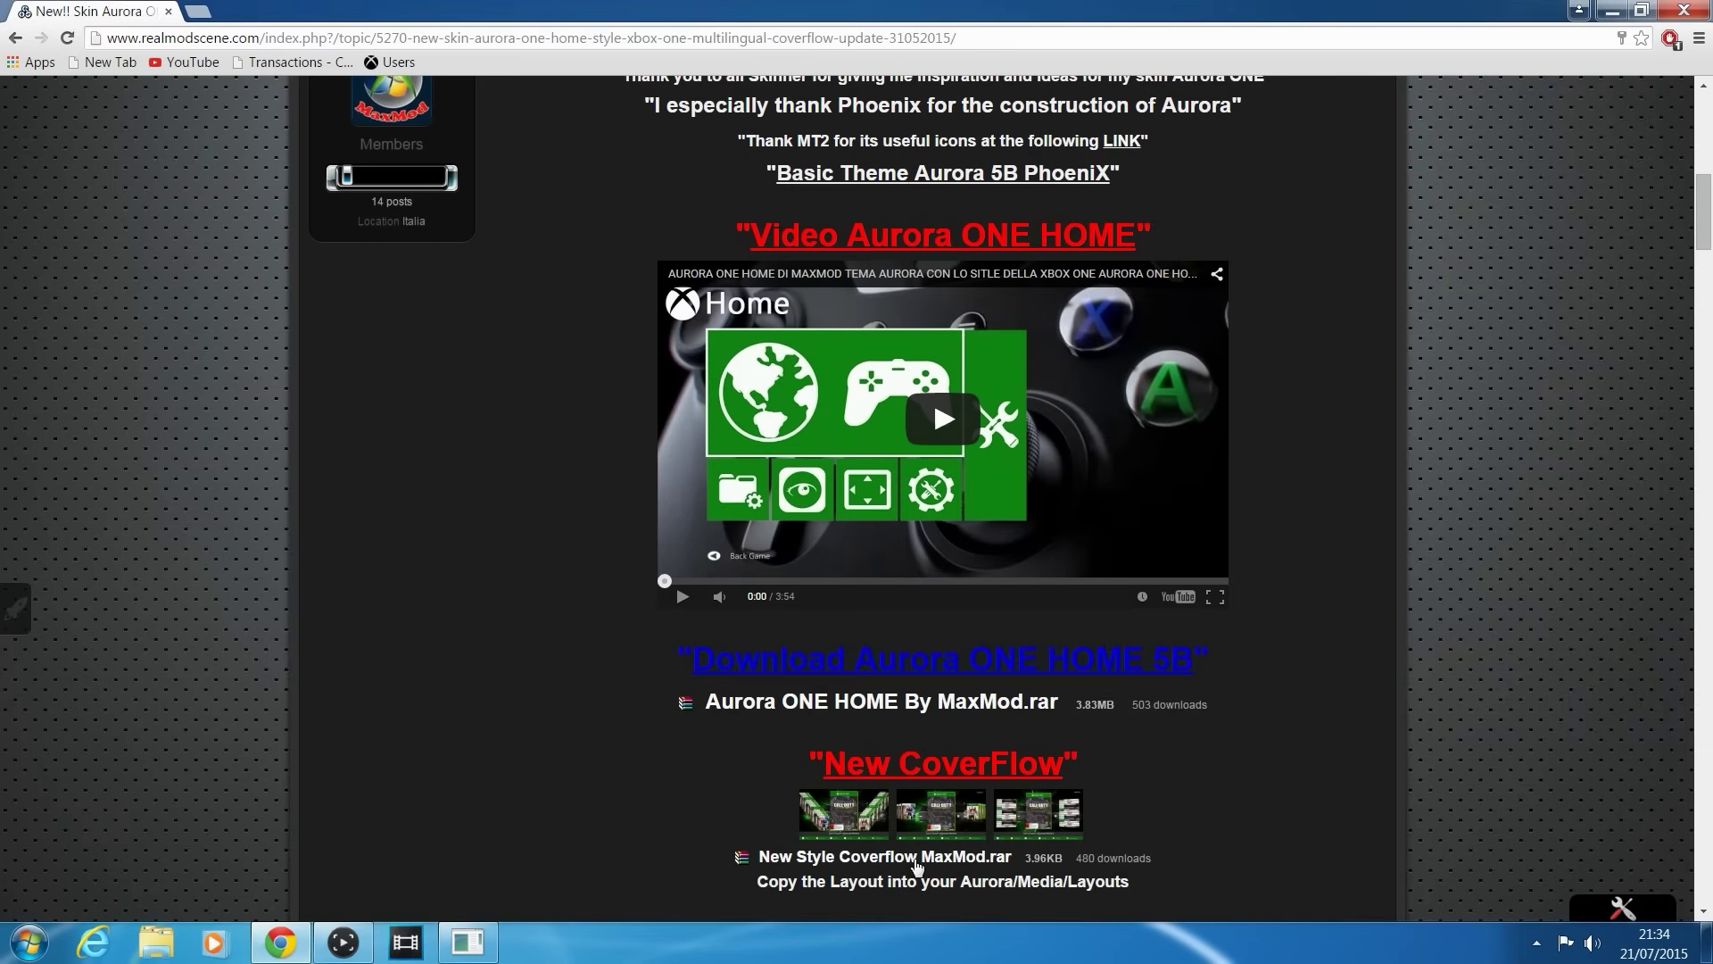
scroll(496, 681, "down", 3)
scroll(486, 685, "up", 6)
key("alt+Left")
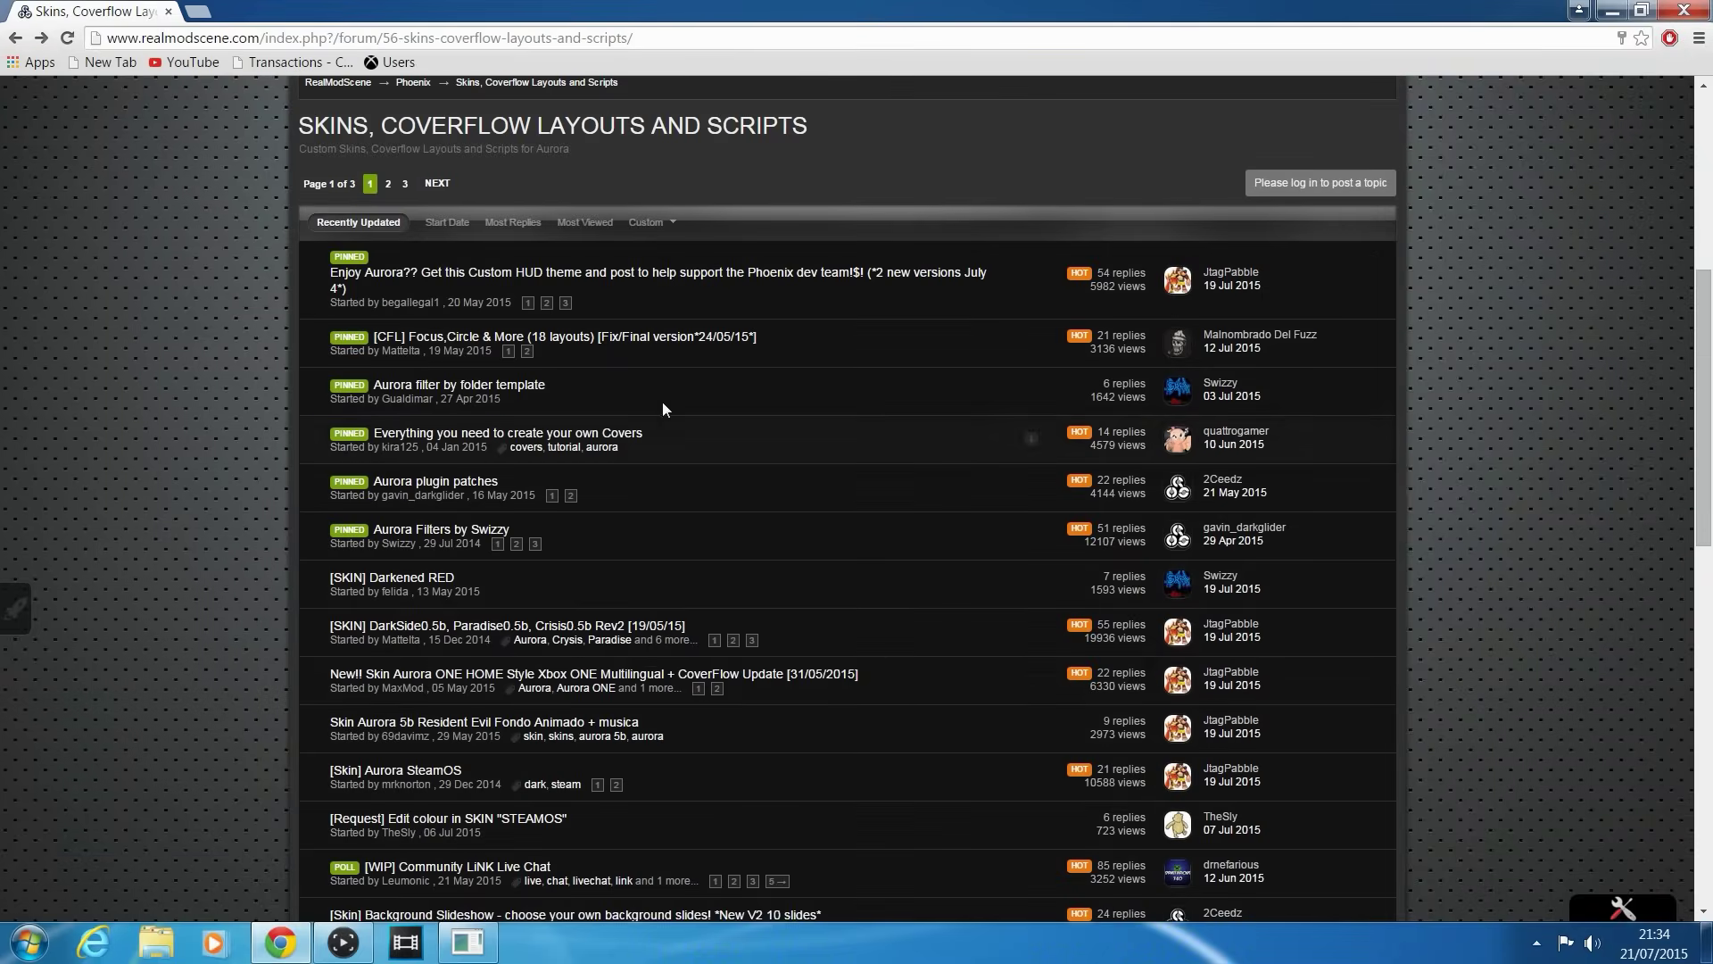
Read the Aurora plugin patches topic, including its attached files, and return to the forum list.
scroll(440, 714, "up", 2)
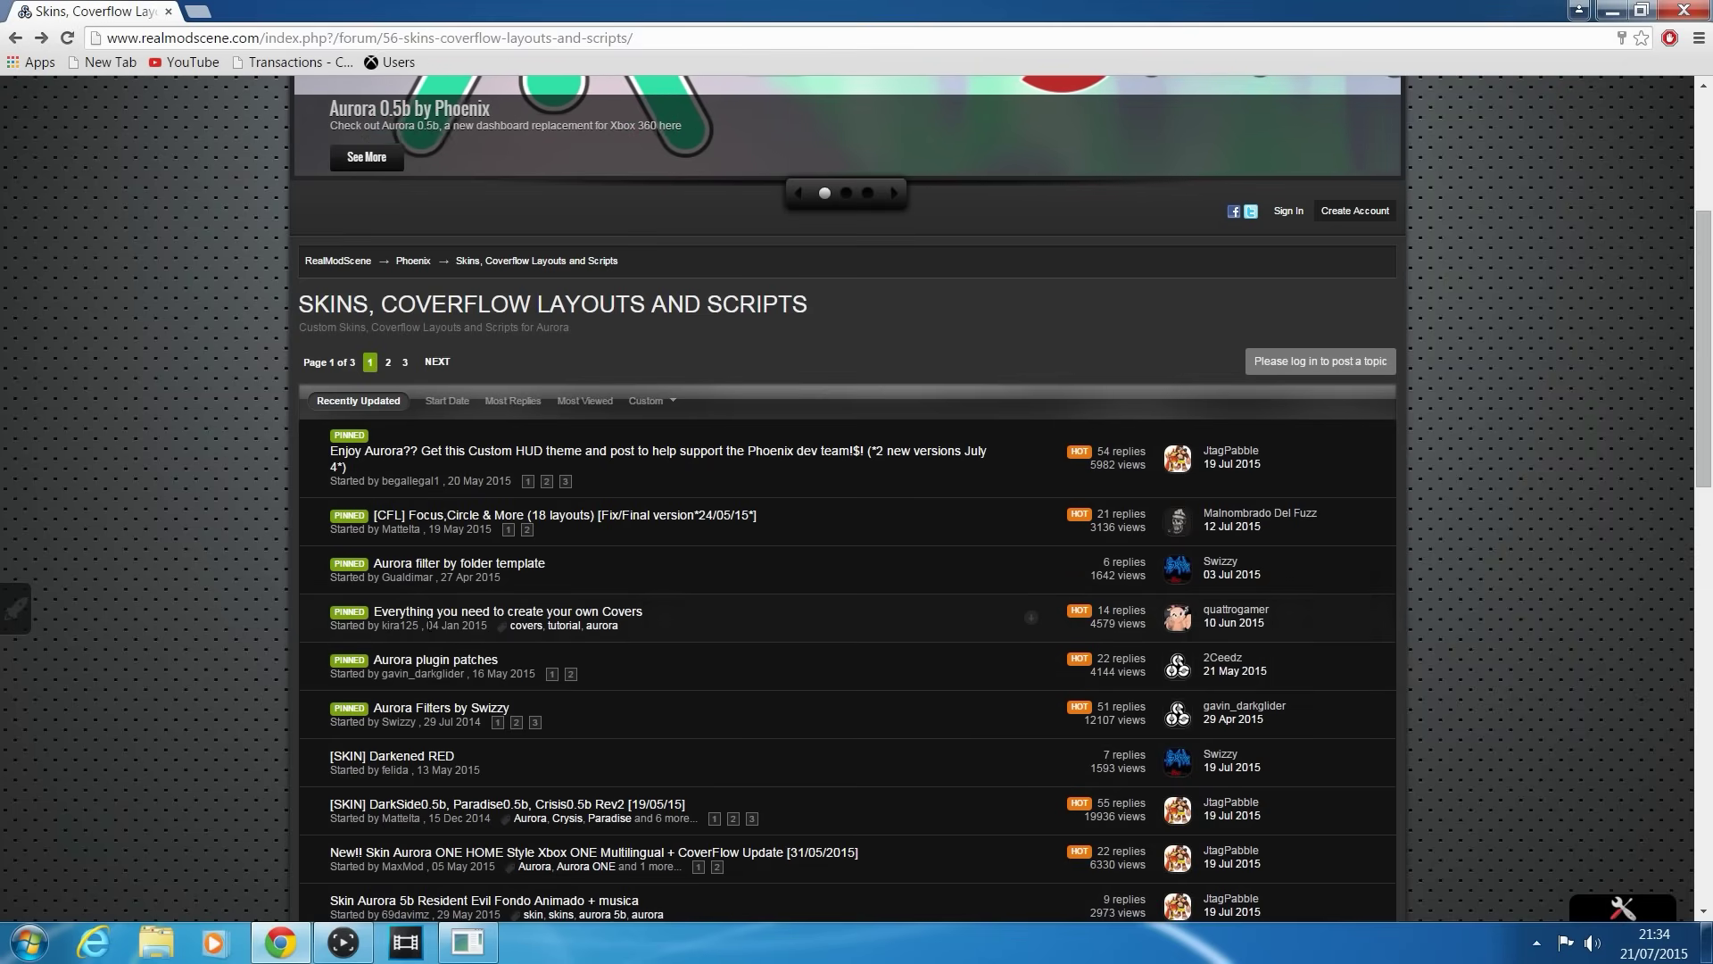
left_click(418, 662)
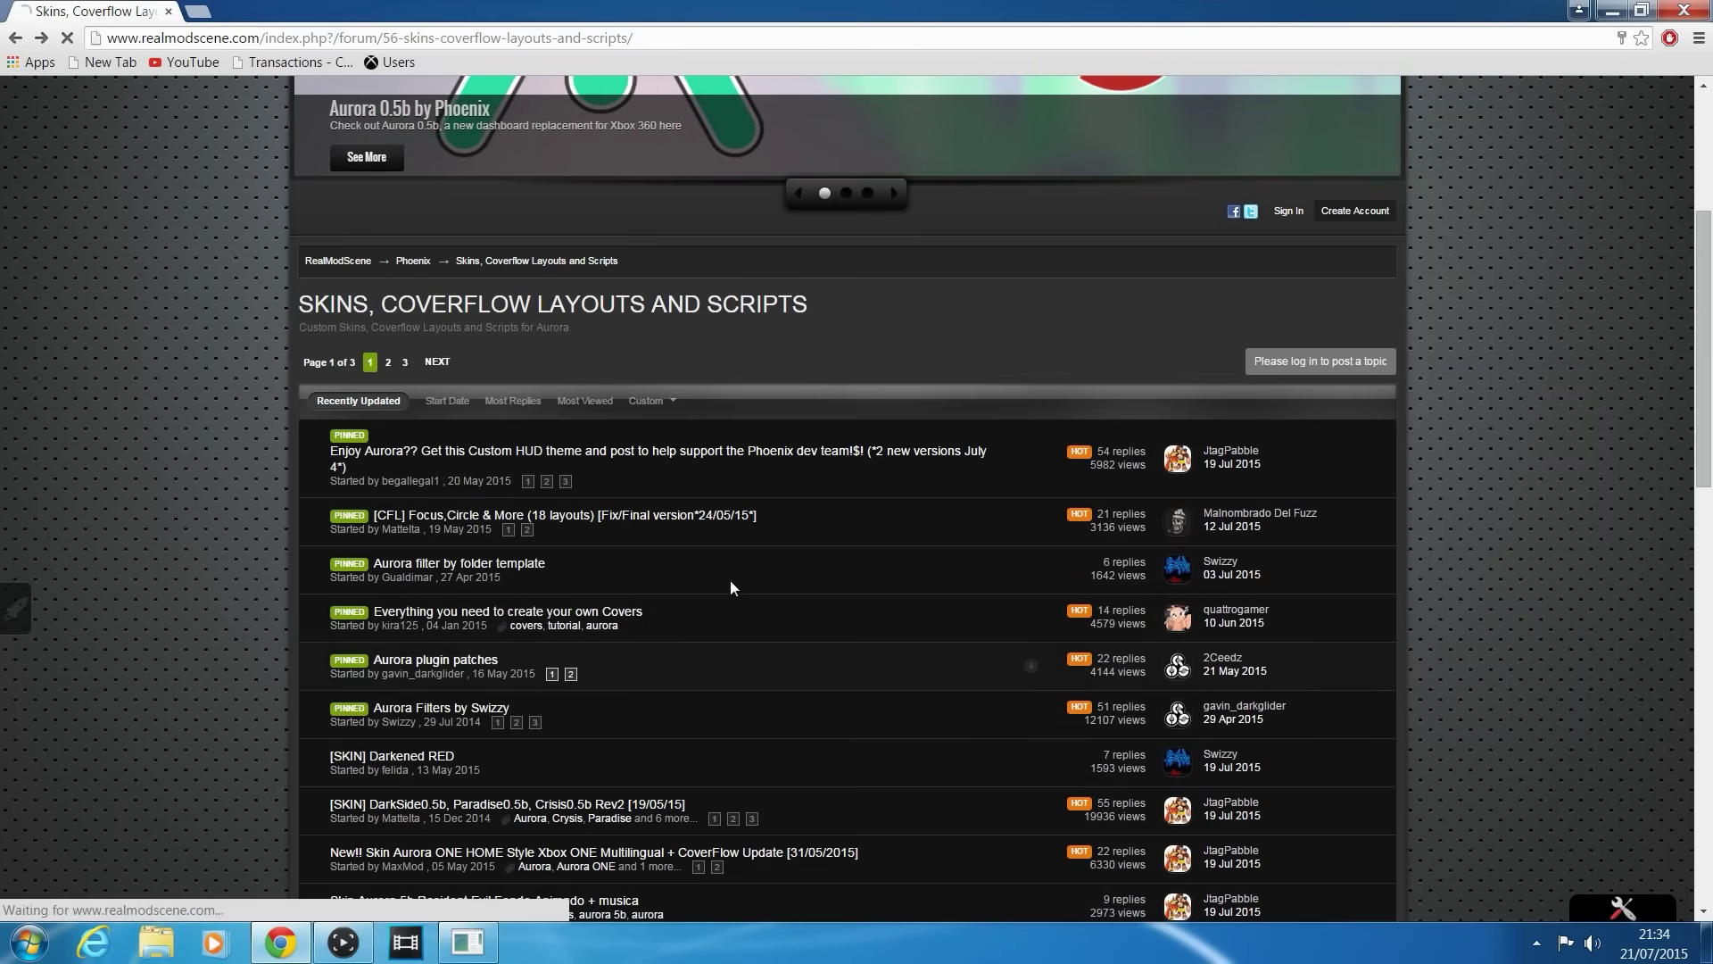
scroll(819, 591, "down", 7)
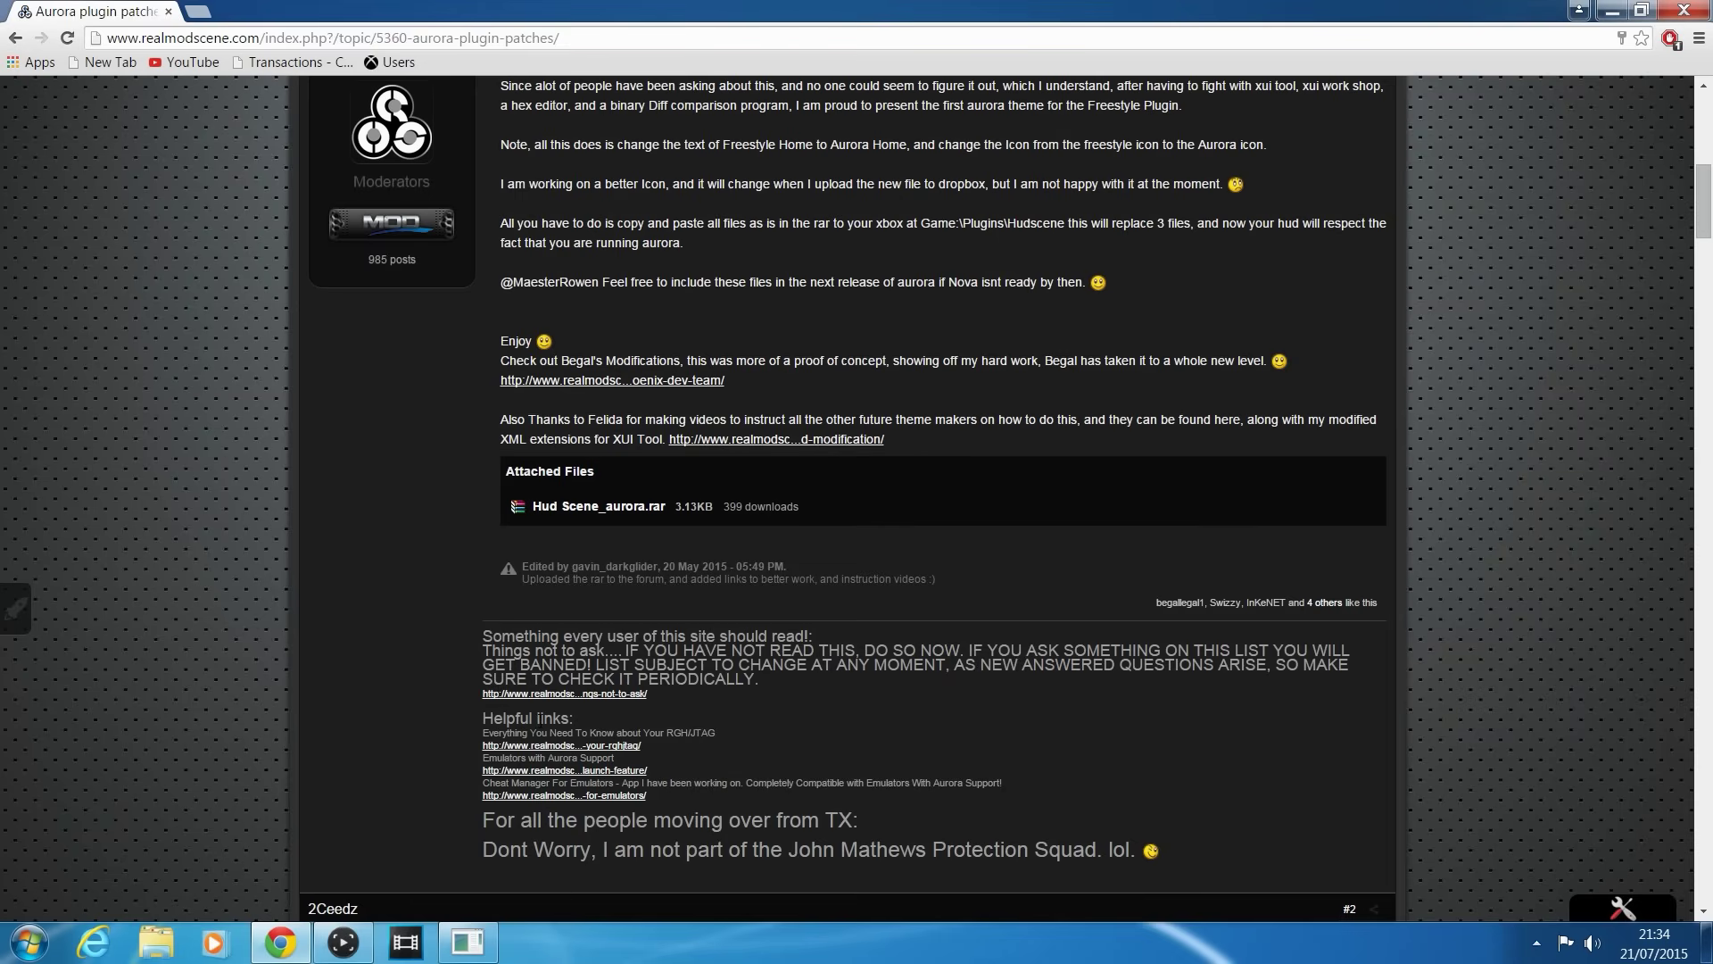
scroll(539, 719, "up", 9)
scroll(578, 759, "down", 8)
scroll(472, 404, "down", 2)
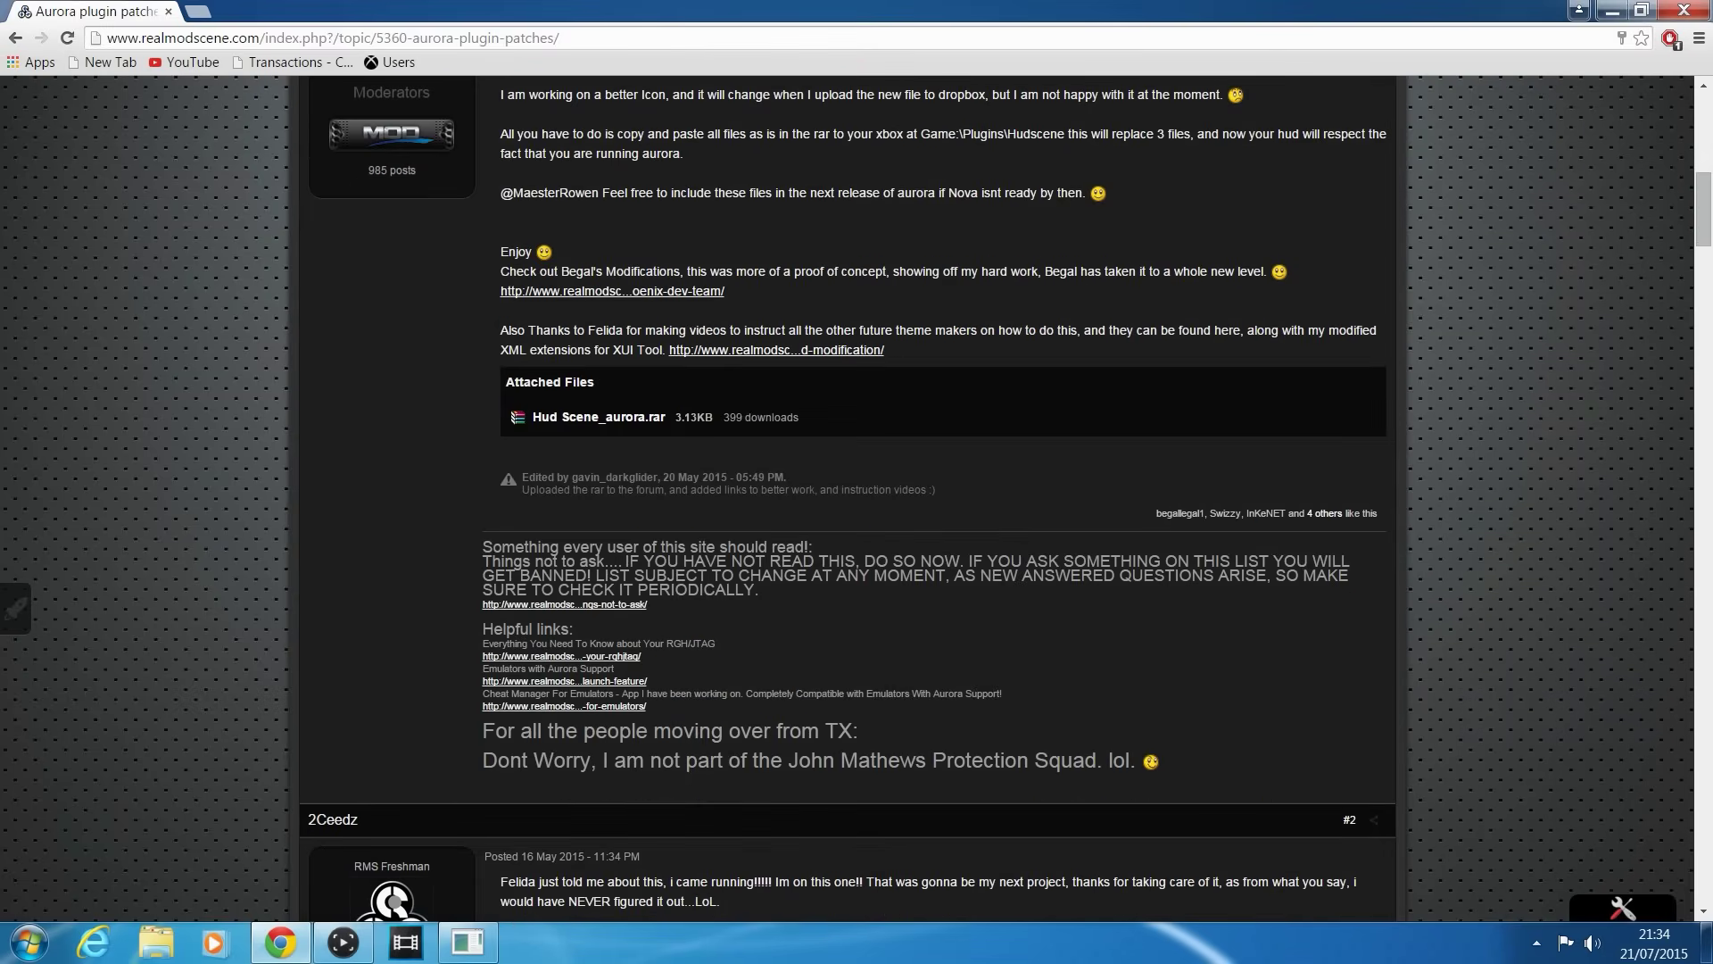
scroll(671, 668, "up", 10)
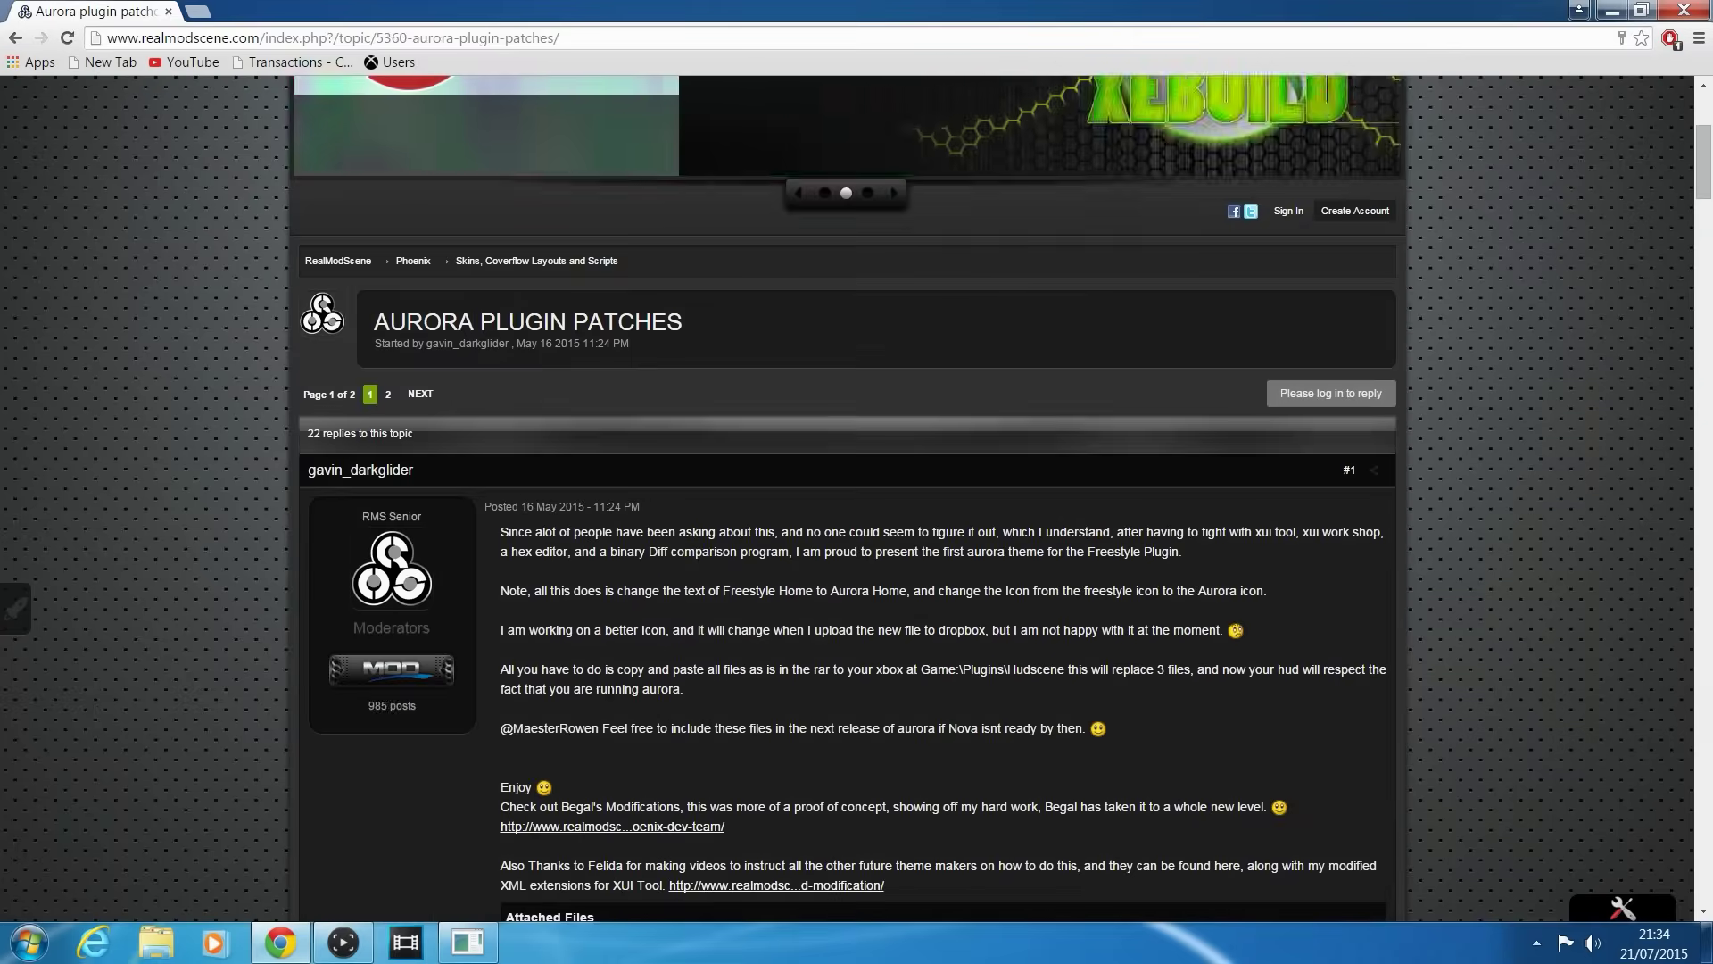
key("alt+Left")
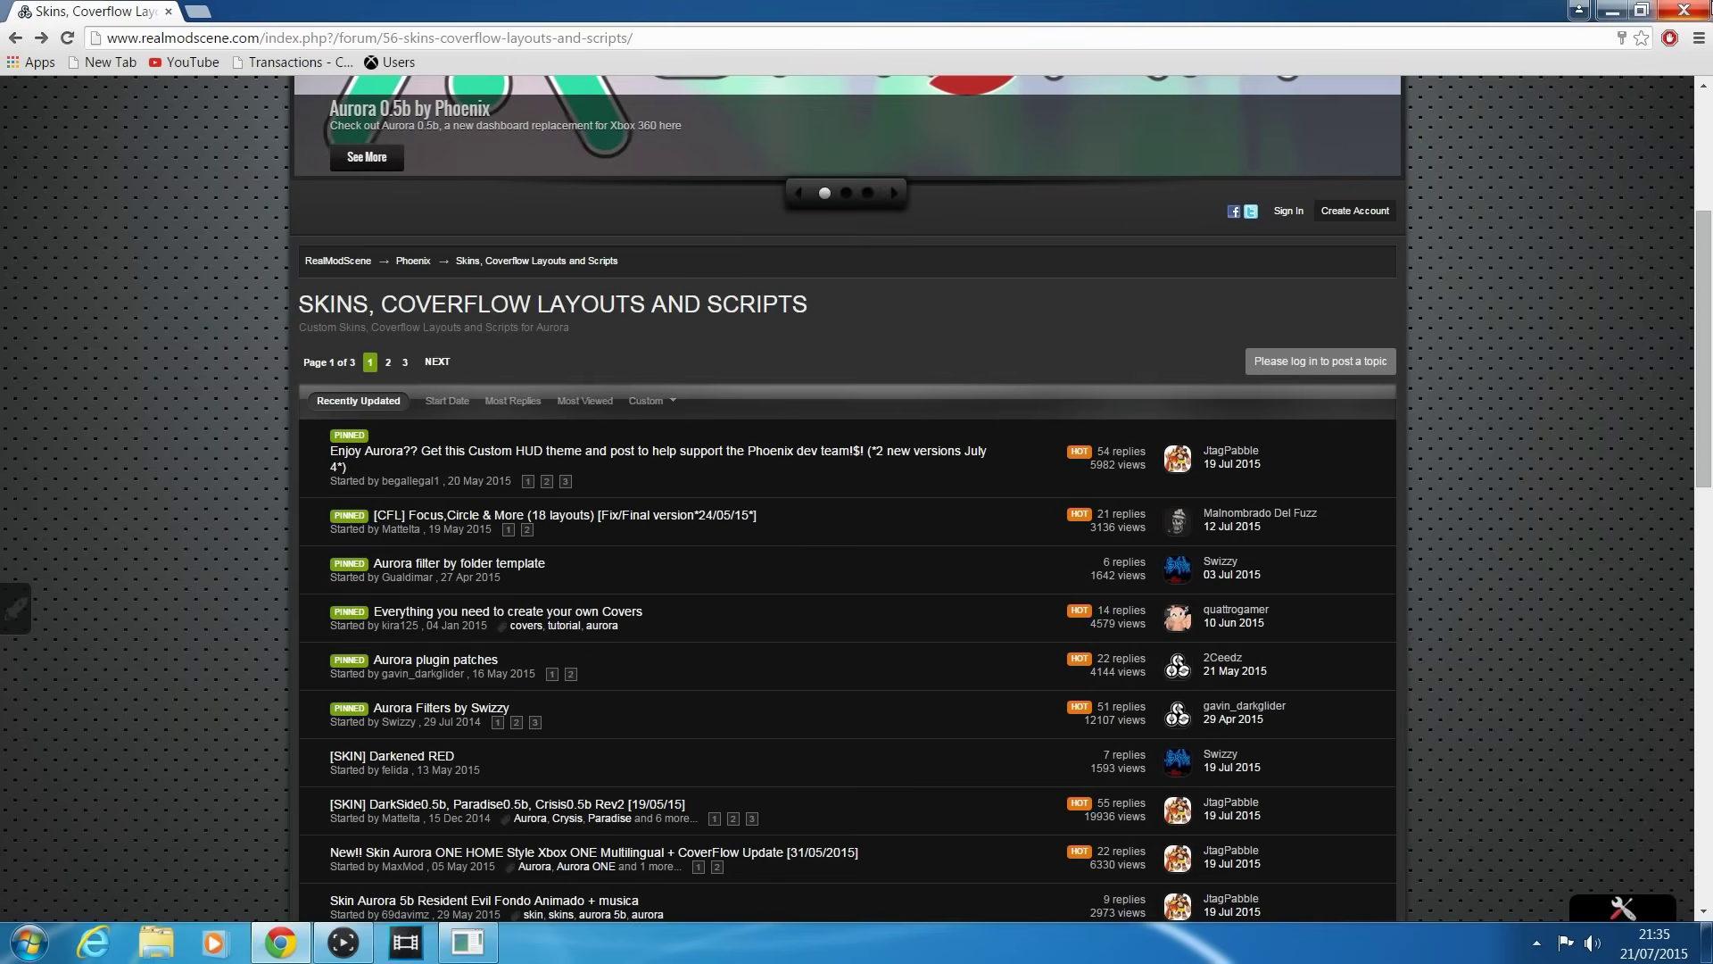
Look through the remaining skin topics in the forum list and close the browser.
scroll(928, 691, "down", 8)
scroll(905, 689, "down", 5)
scroll(903, 689, "up", 10)
scroll(901, 689, "down", 6)
scroll(899, 689, "down", 4)
scroll(898, 689, "up", 12)
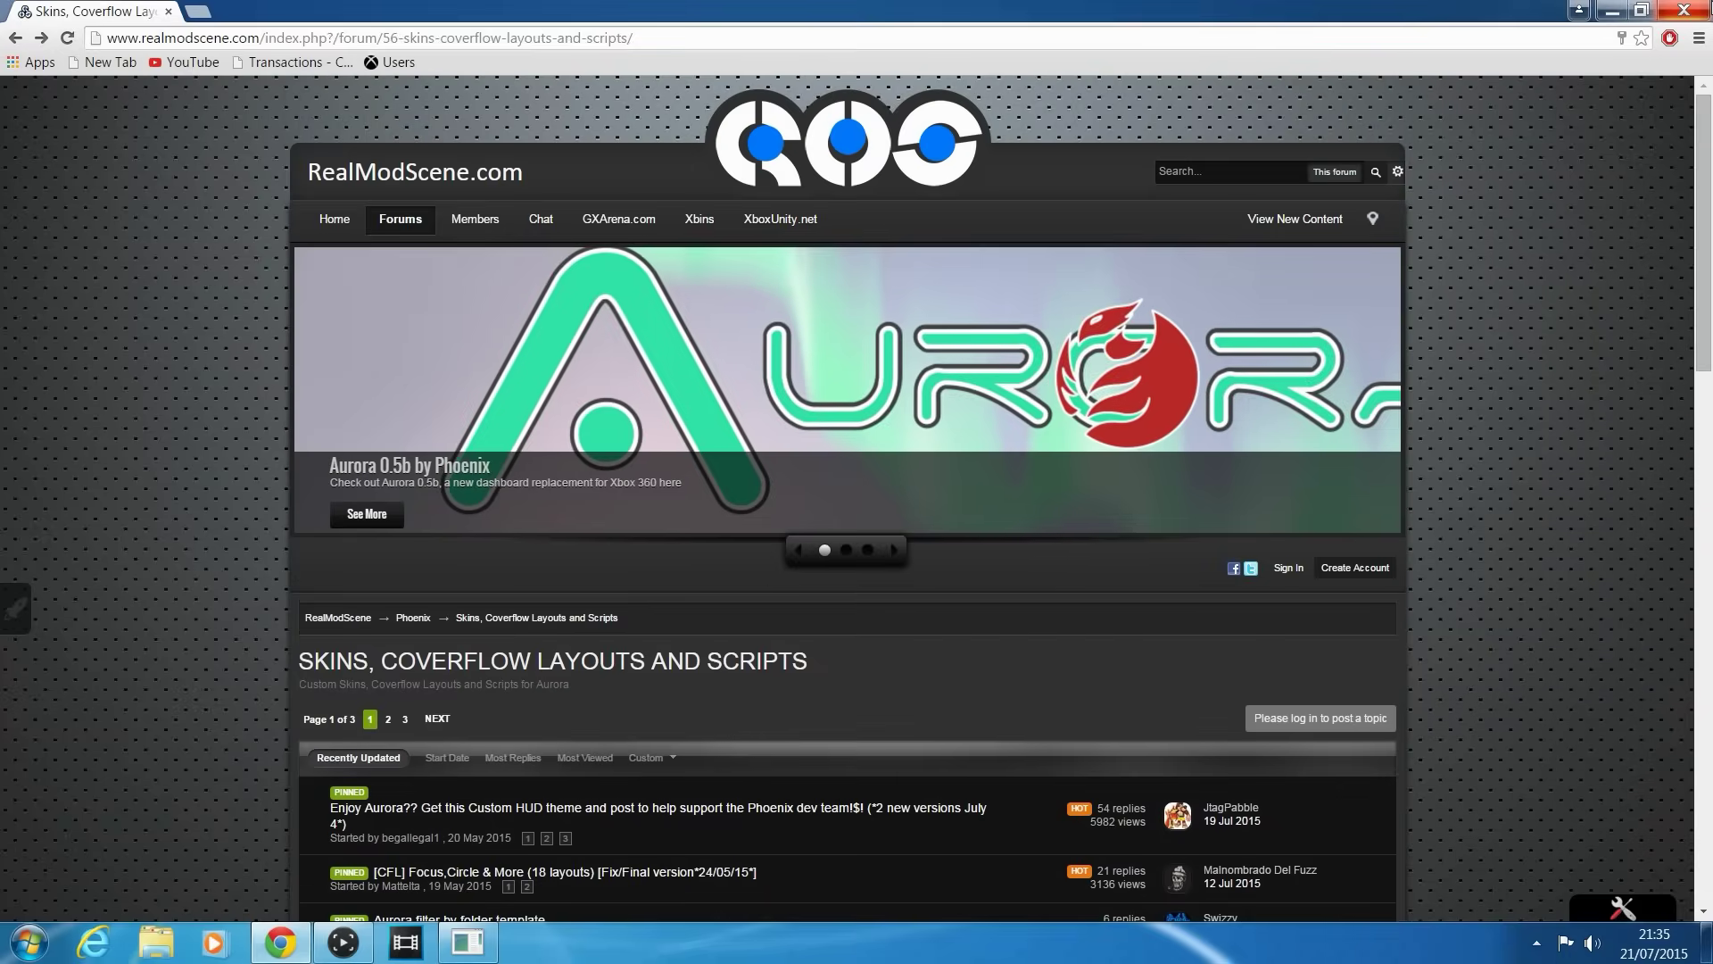
left_click(1709, 4)
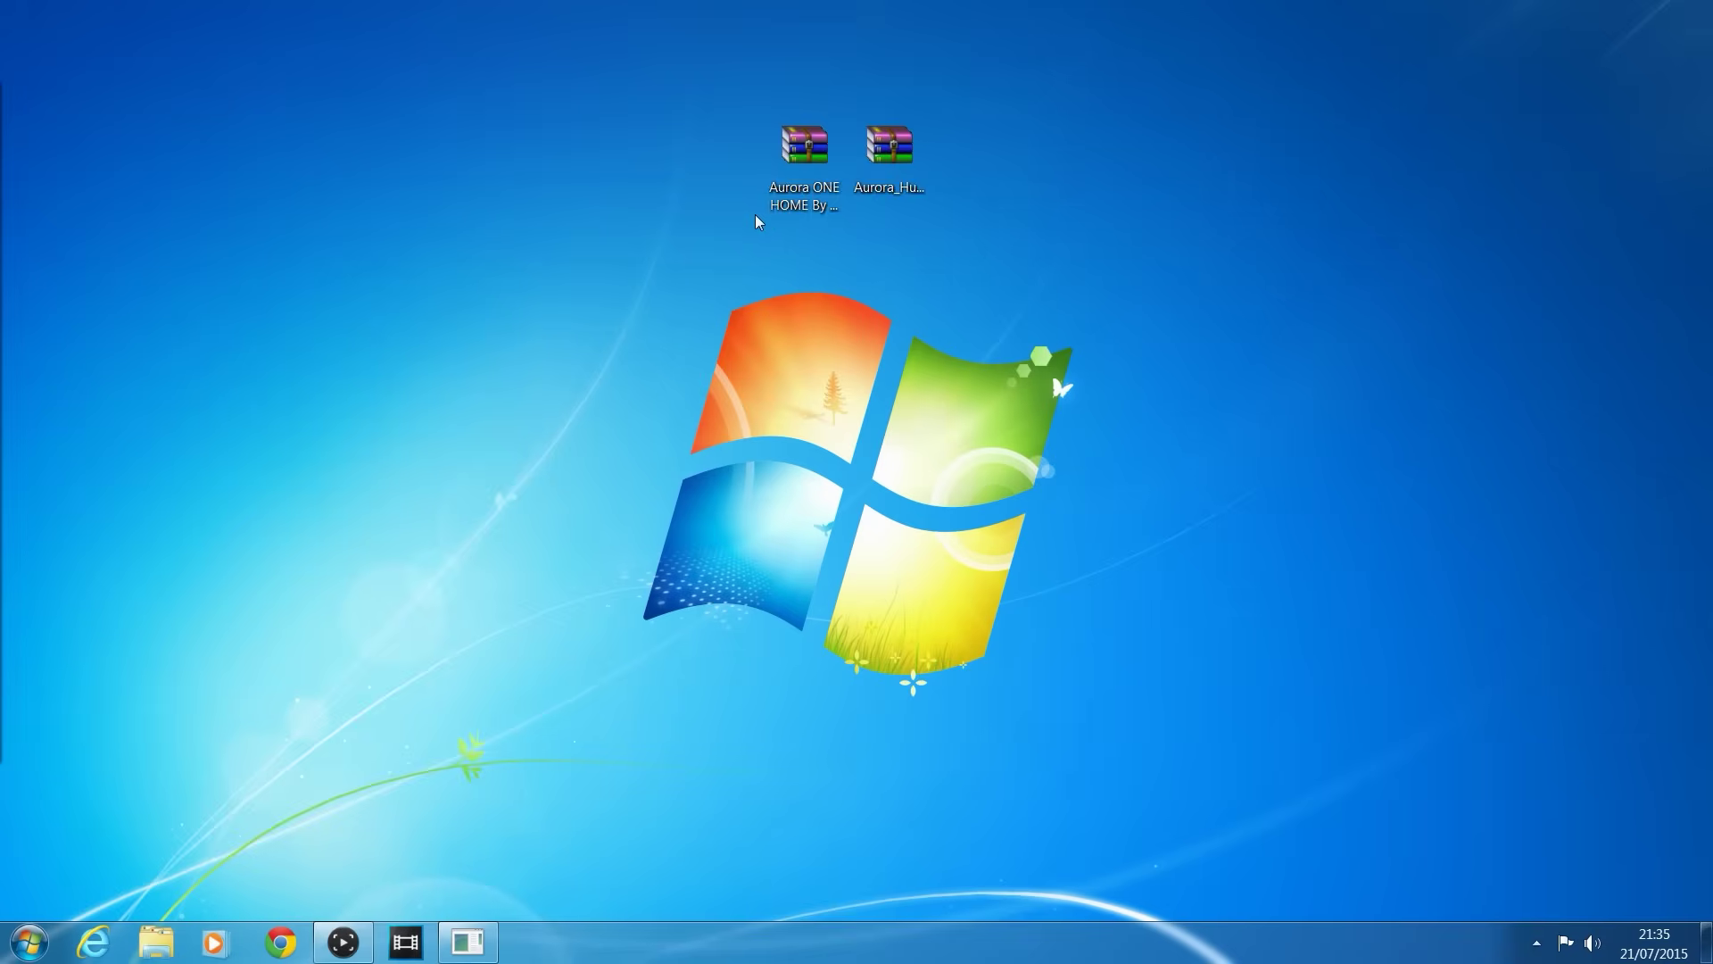
Open the USB (E:) drive in Windows Explorer and move its window clear of the desktop archives.
left_click_drag(658, 268, 932, 120)
left_click(827, 874)
left_click(30, 942)
left_click(350, 553)
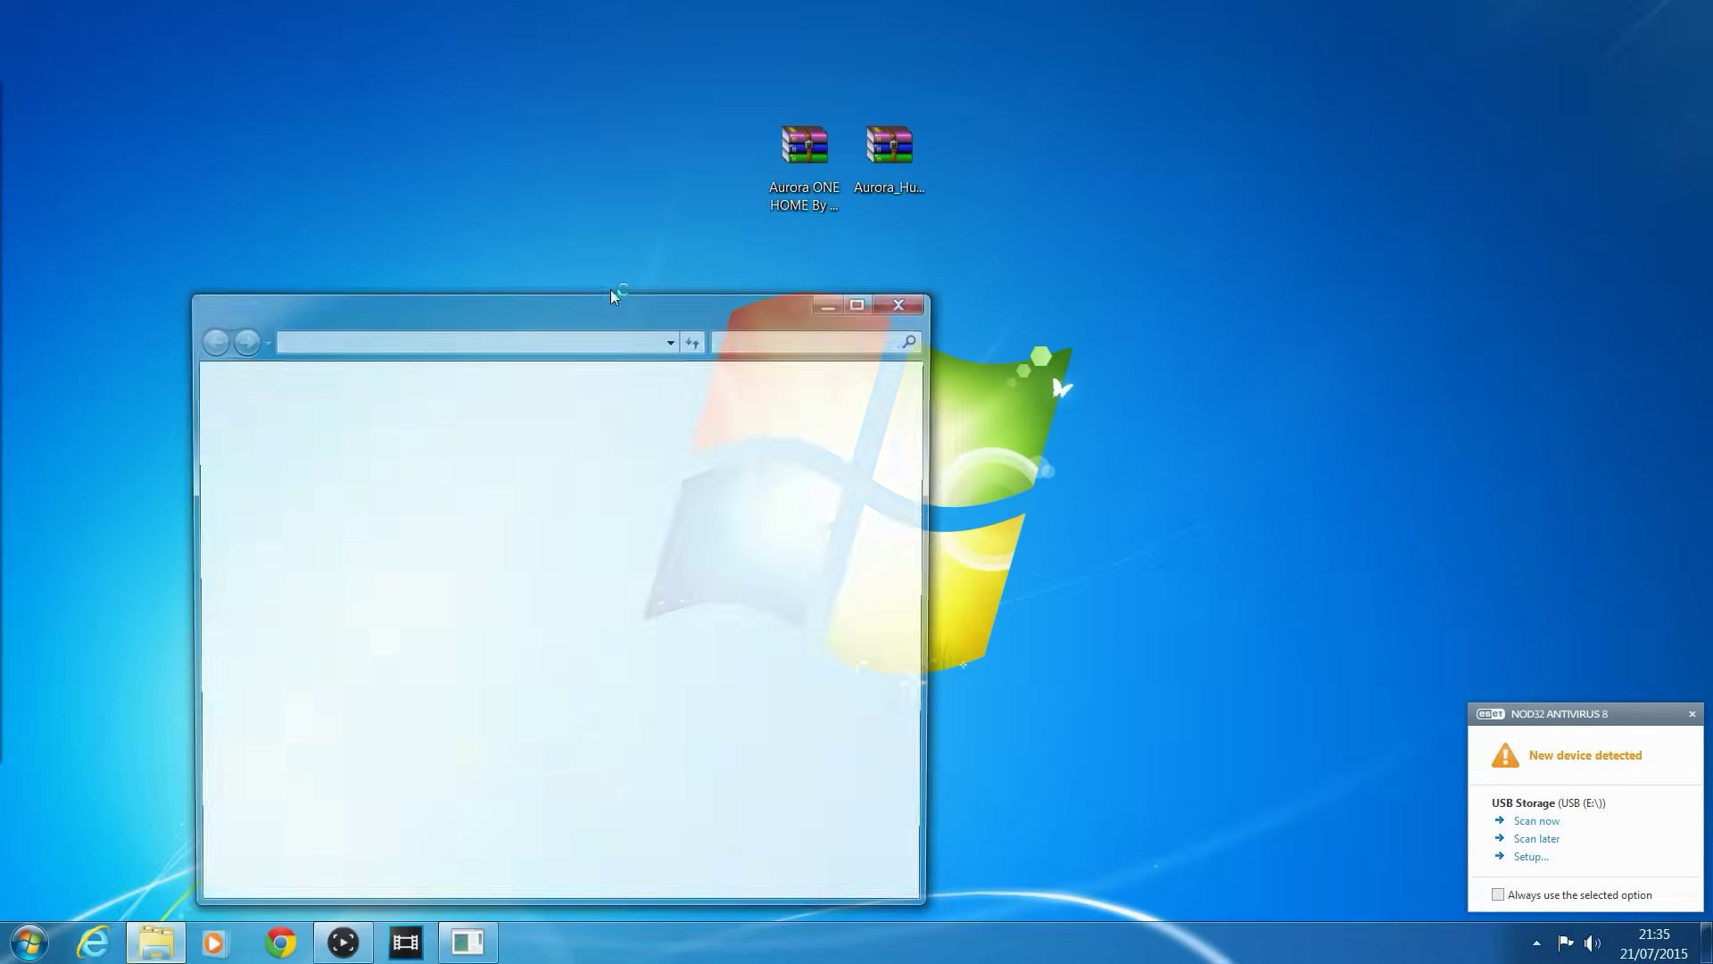
scroll(656, 747, "down", 3)
double_click(561, 793)
left_click_drag(633, 304, 567, 331)
Extract the Aurora ONE HOME By MaxMod folder from its archive to the USB (E:) drive and close the archive.
left_click(786, 187)
double_click(792, 186)
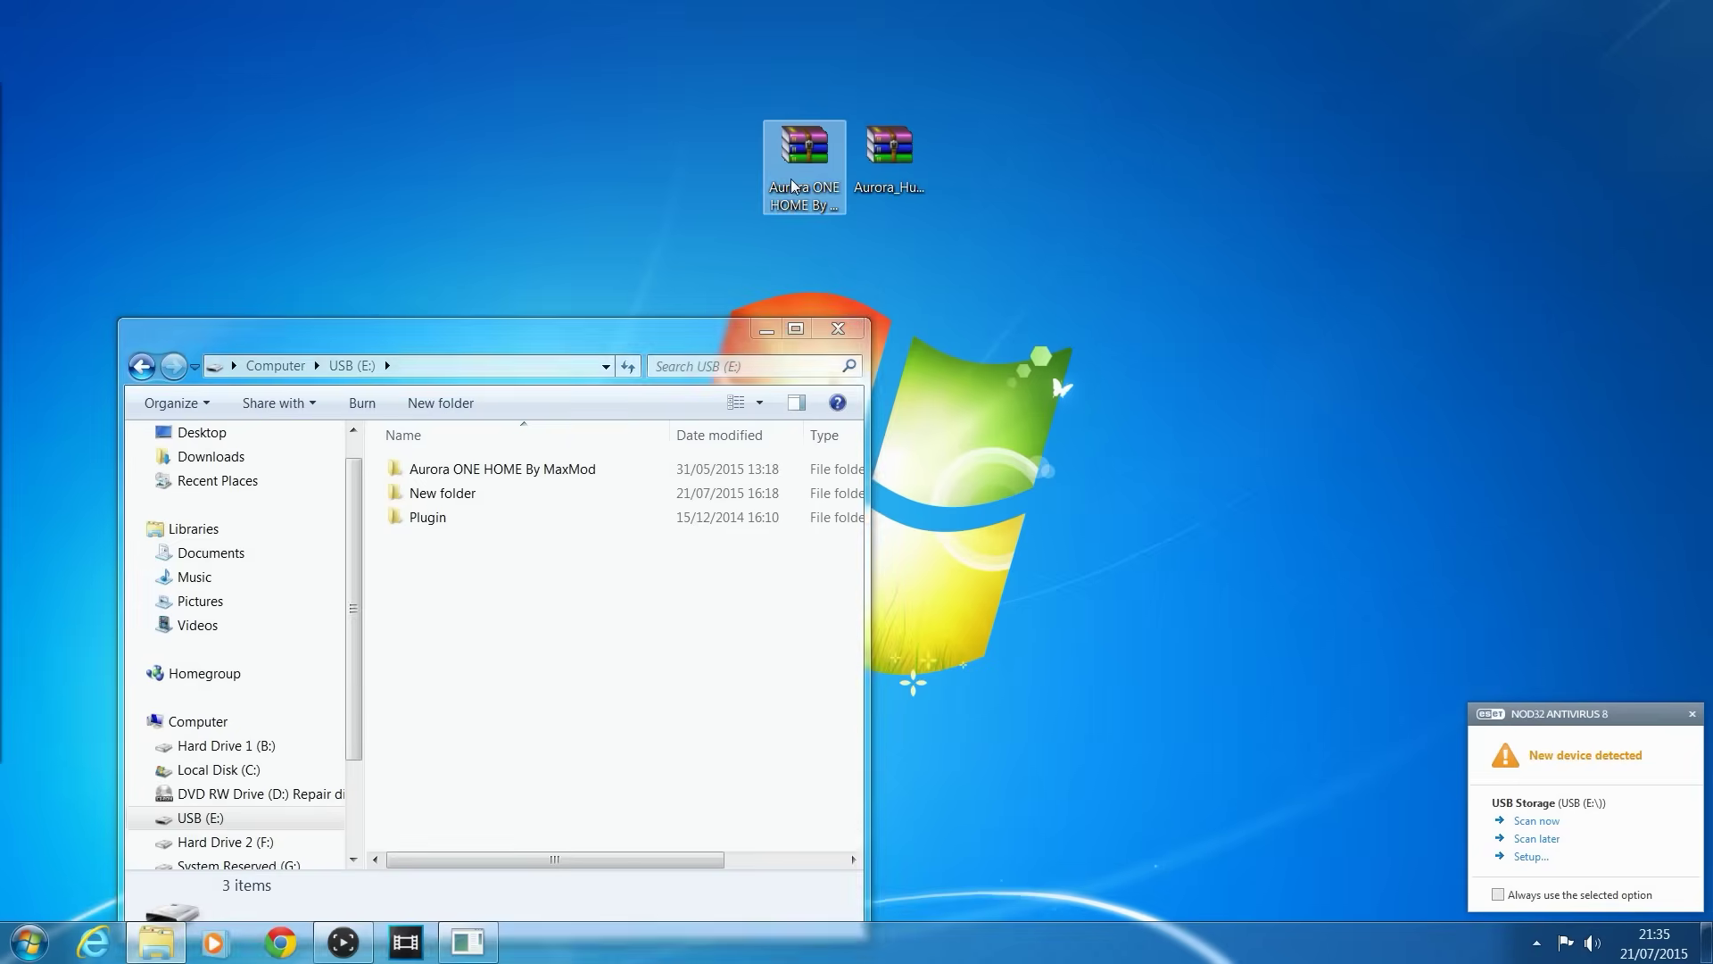
left_click_drag(822, 176, 1167, 170)
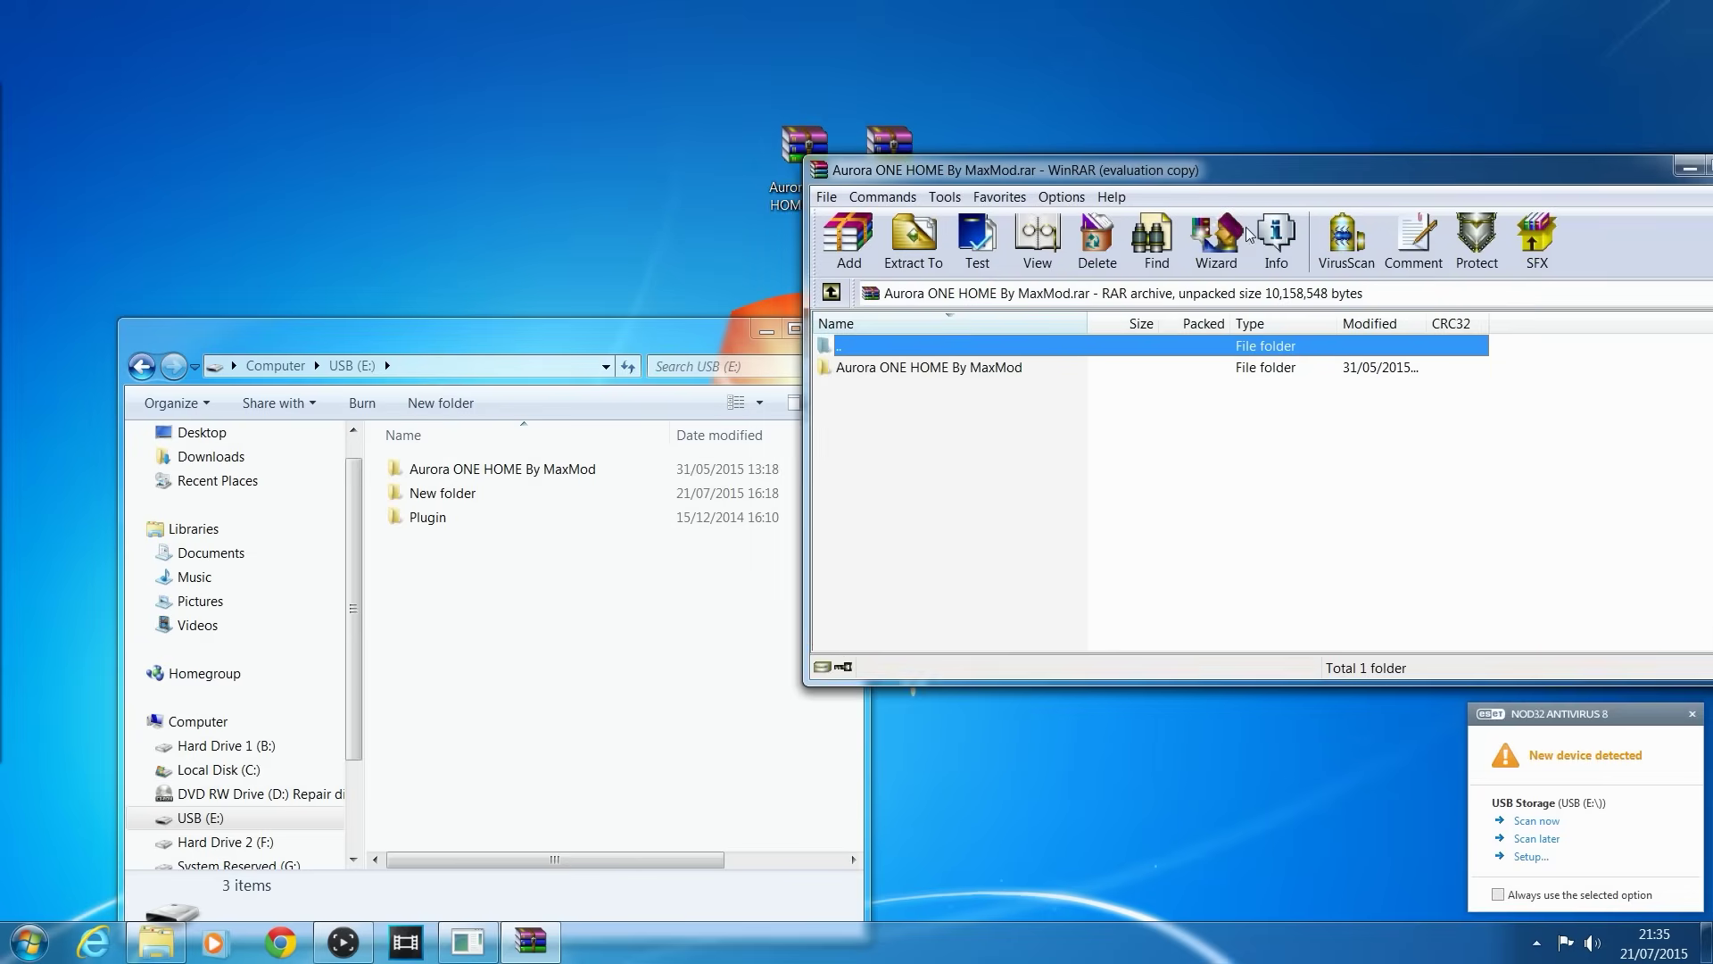
left_click(1451, 432)
left_click(1009, 374)
left_click_drag(1009, 375, 712, 563)
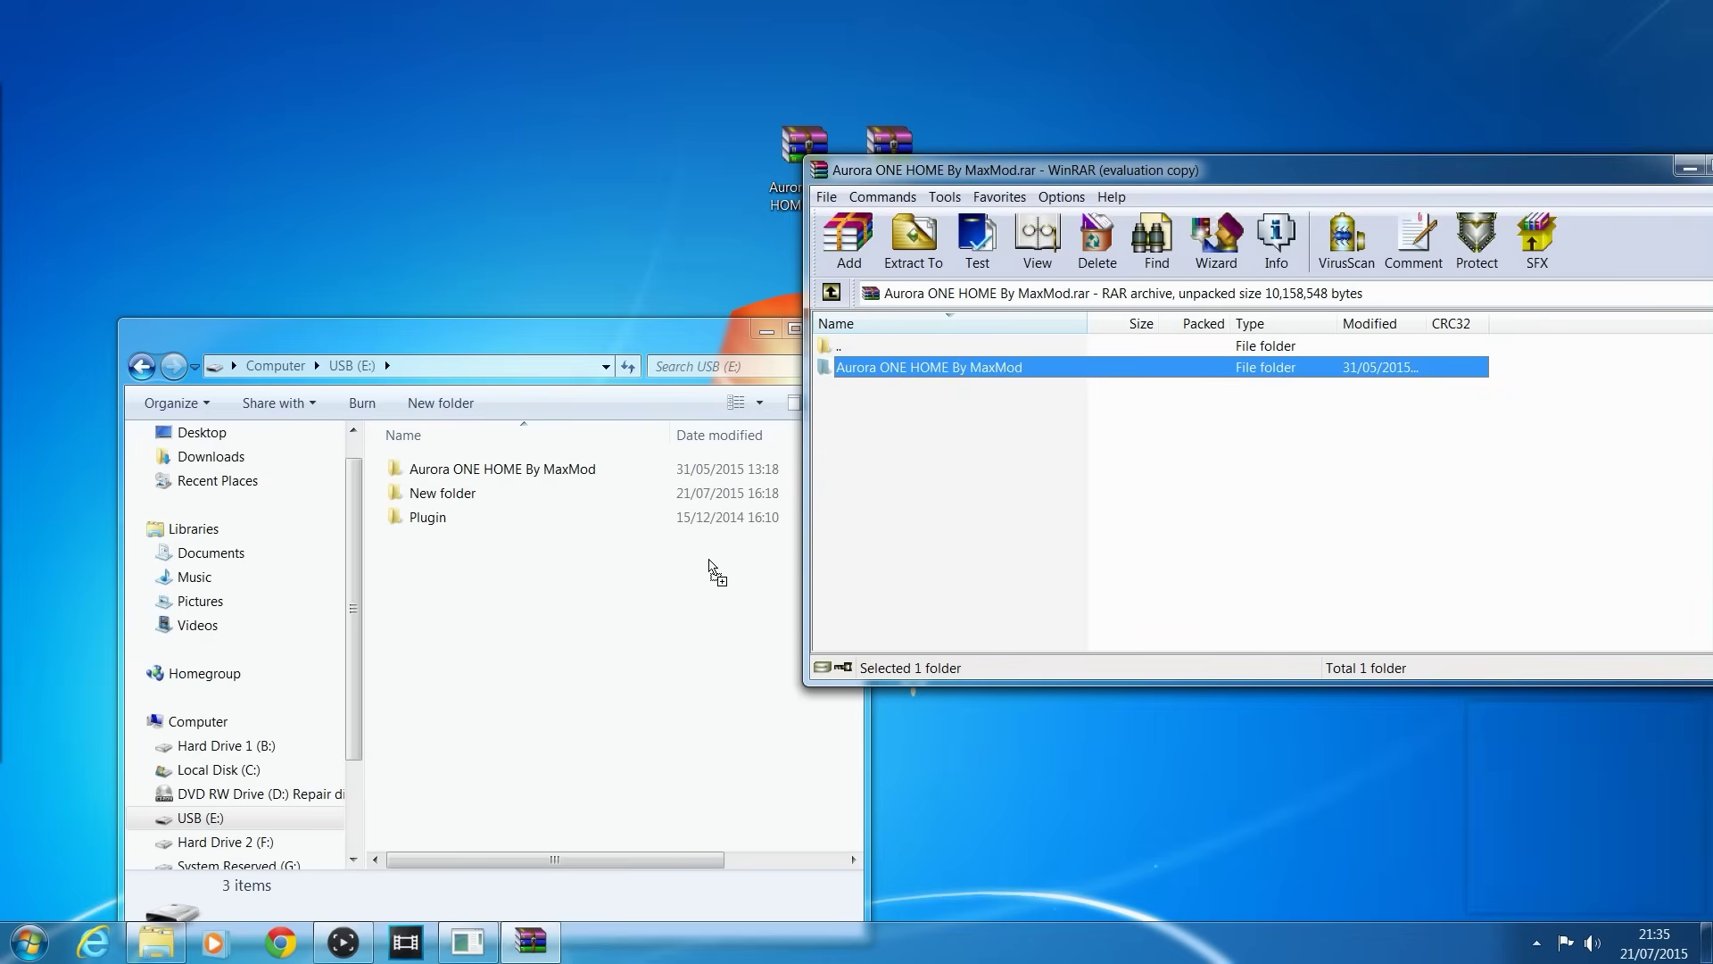
left_click_drag(1586, 168, 1108, 234)
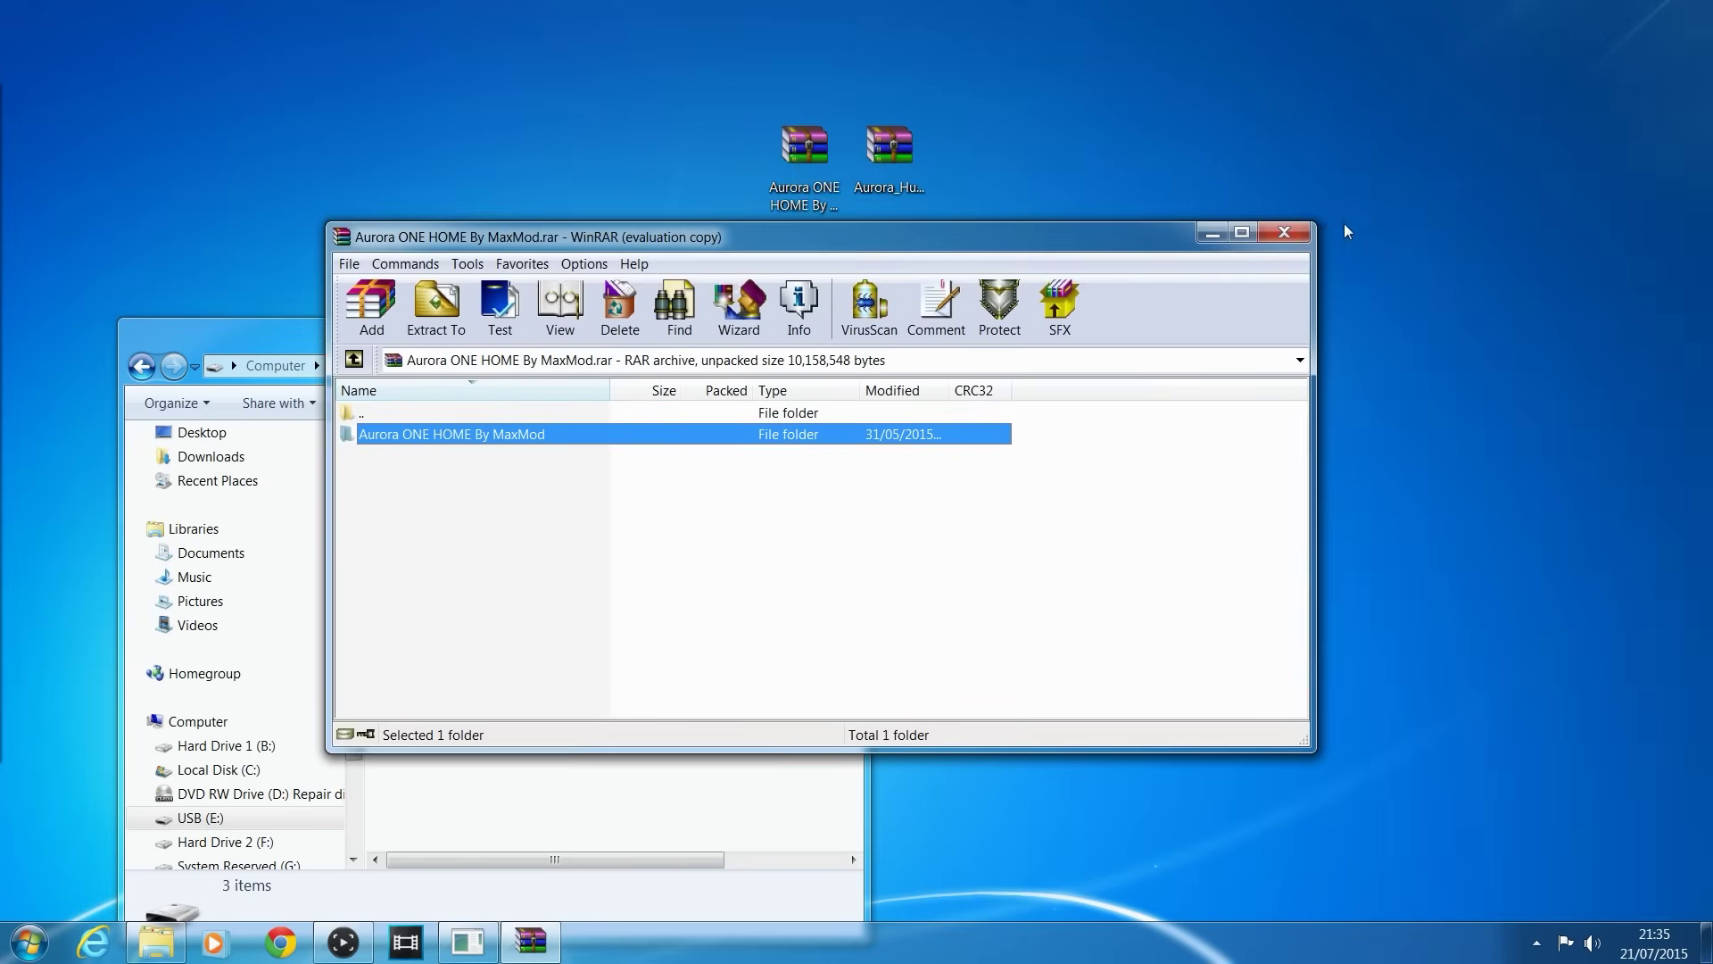
left_click(1285, 234)
Extract the Plugin folder from Aurora_HudScene_Icons.rar to the USB (E:) drive, and close the archive and drive windows.
double_click(890, 147)
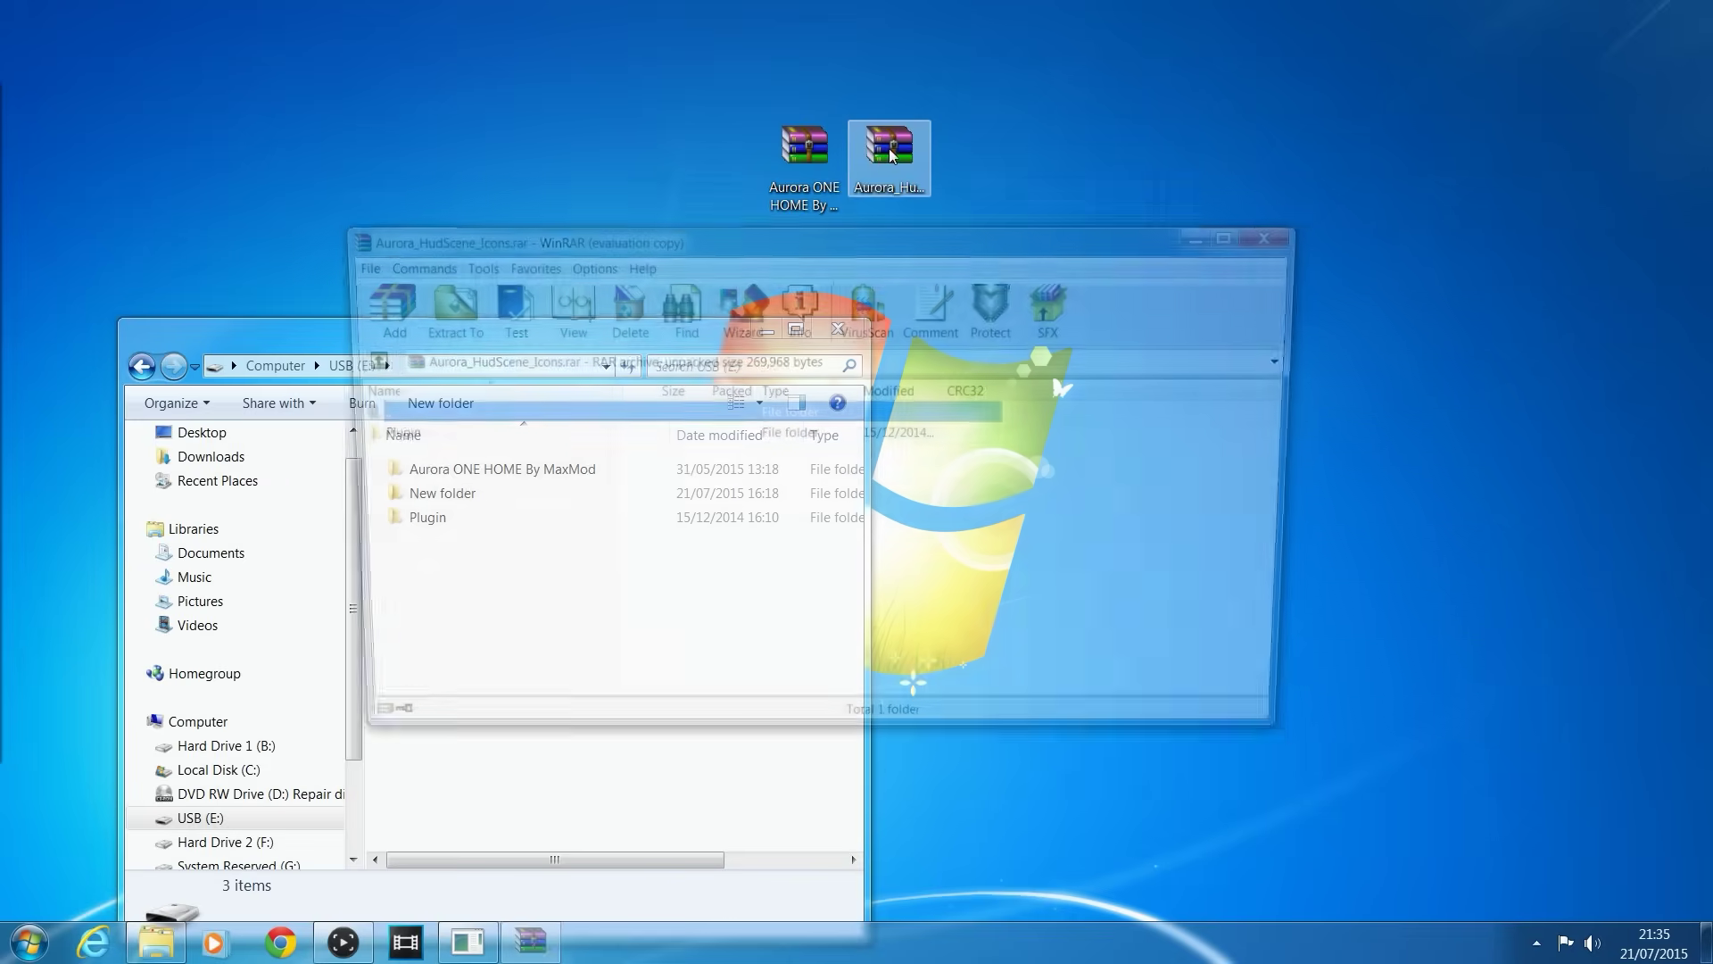
left_click_drag(837, 256, 1185, 214)
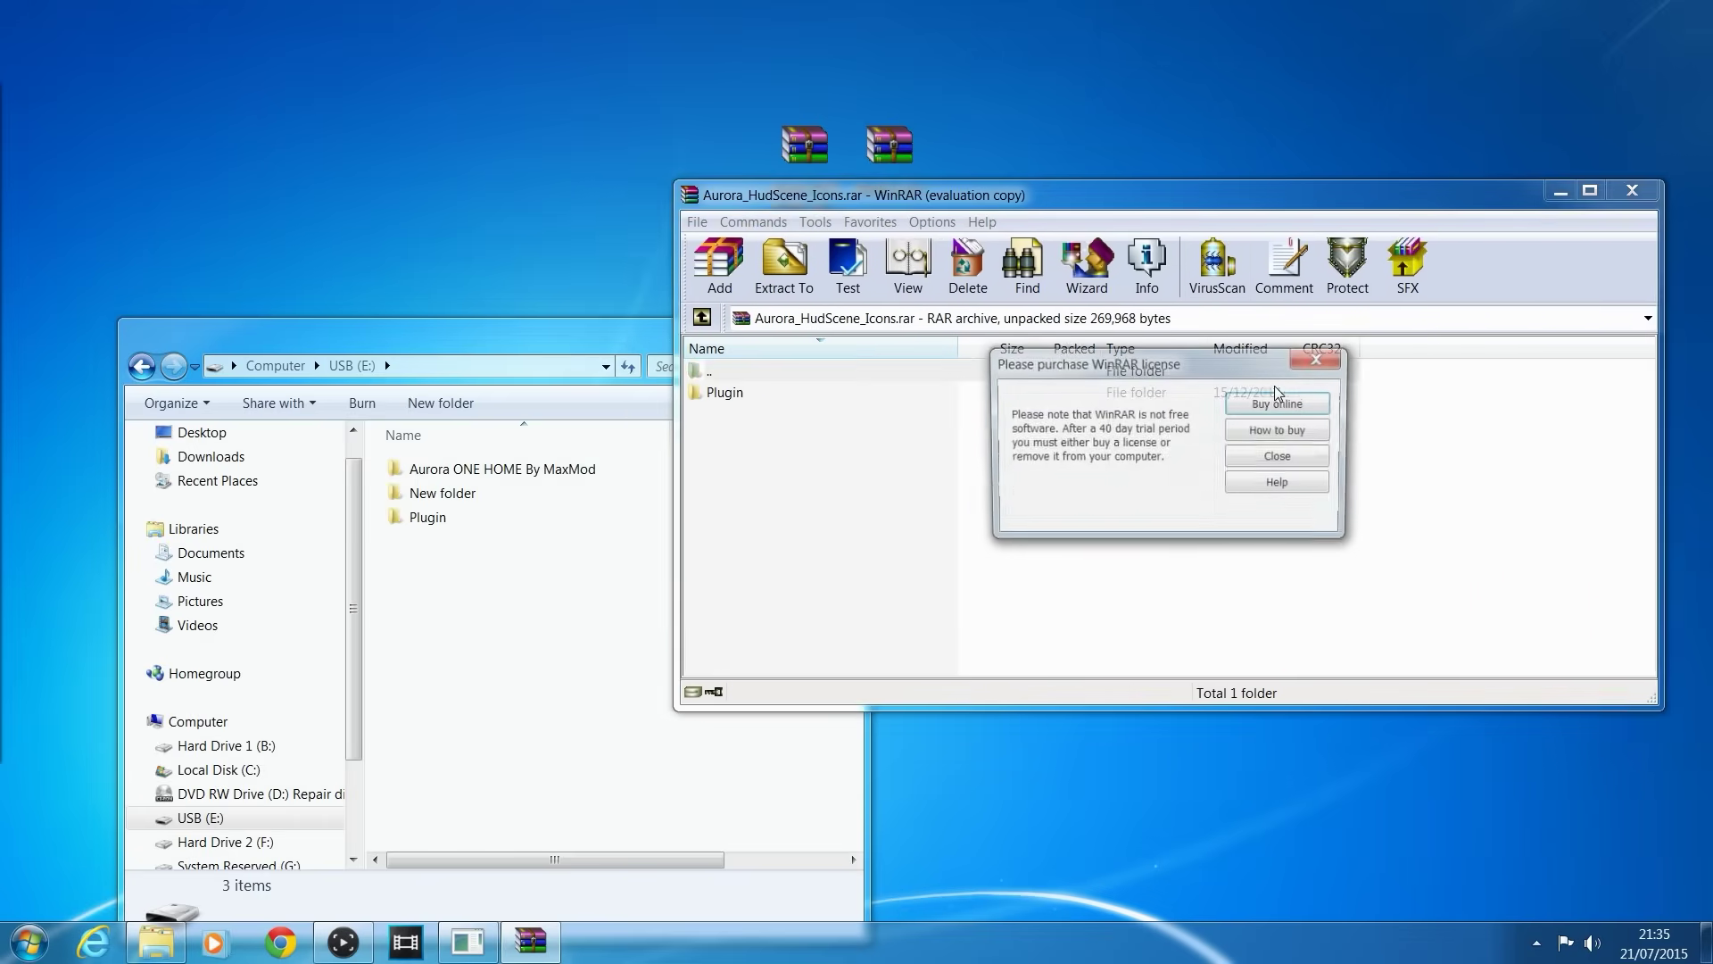
left_click(1325, 360)
left_click_drag(1006, 195, 1080, 188)
left_click(806, 389)
left_click_drag(809, 394, 514, 622)
left_click_drag(1187, 189, 928, 225)
left_click(1447, 229)
left_click_drag(665, 339, 841, 284)
left_click(1010, 276)
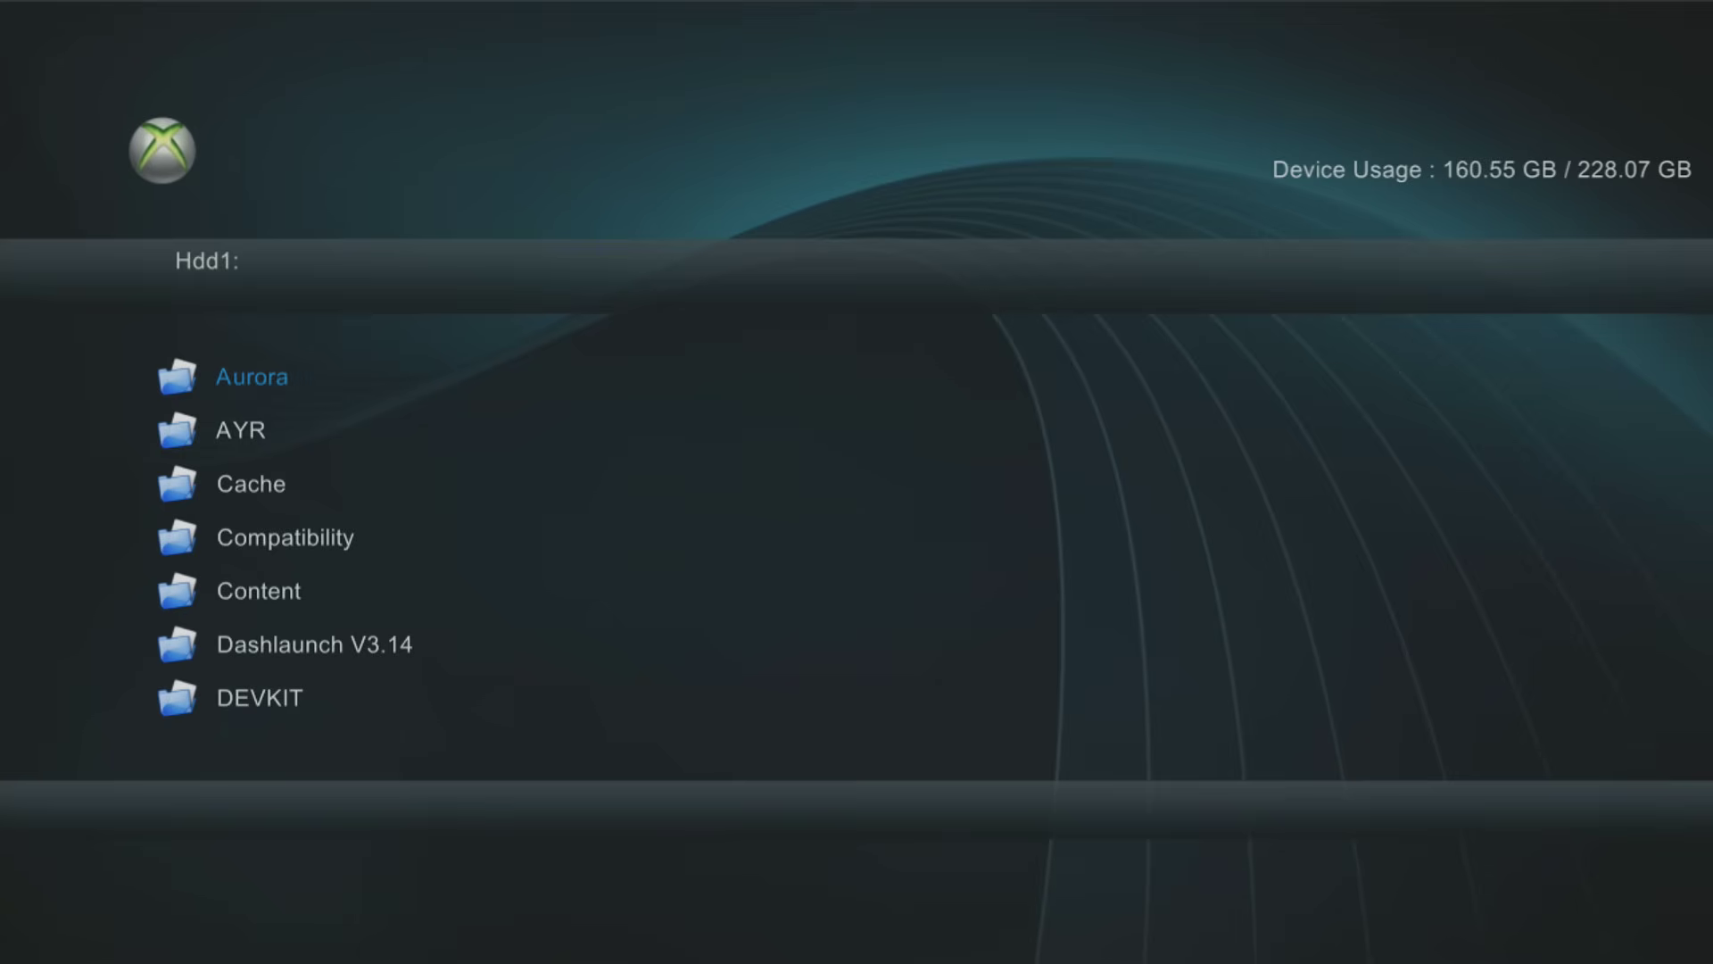
In the Xbox 360 file manager, open the Aurora folder on Hdd1 and switch to the Usb1 drive.
key("Return")
key("Down")
key("Down")
key("Down")
key("x")
key("Up")
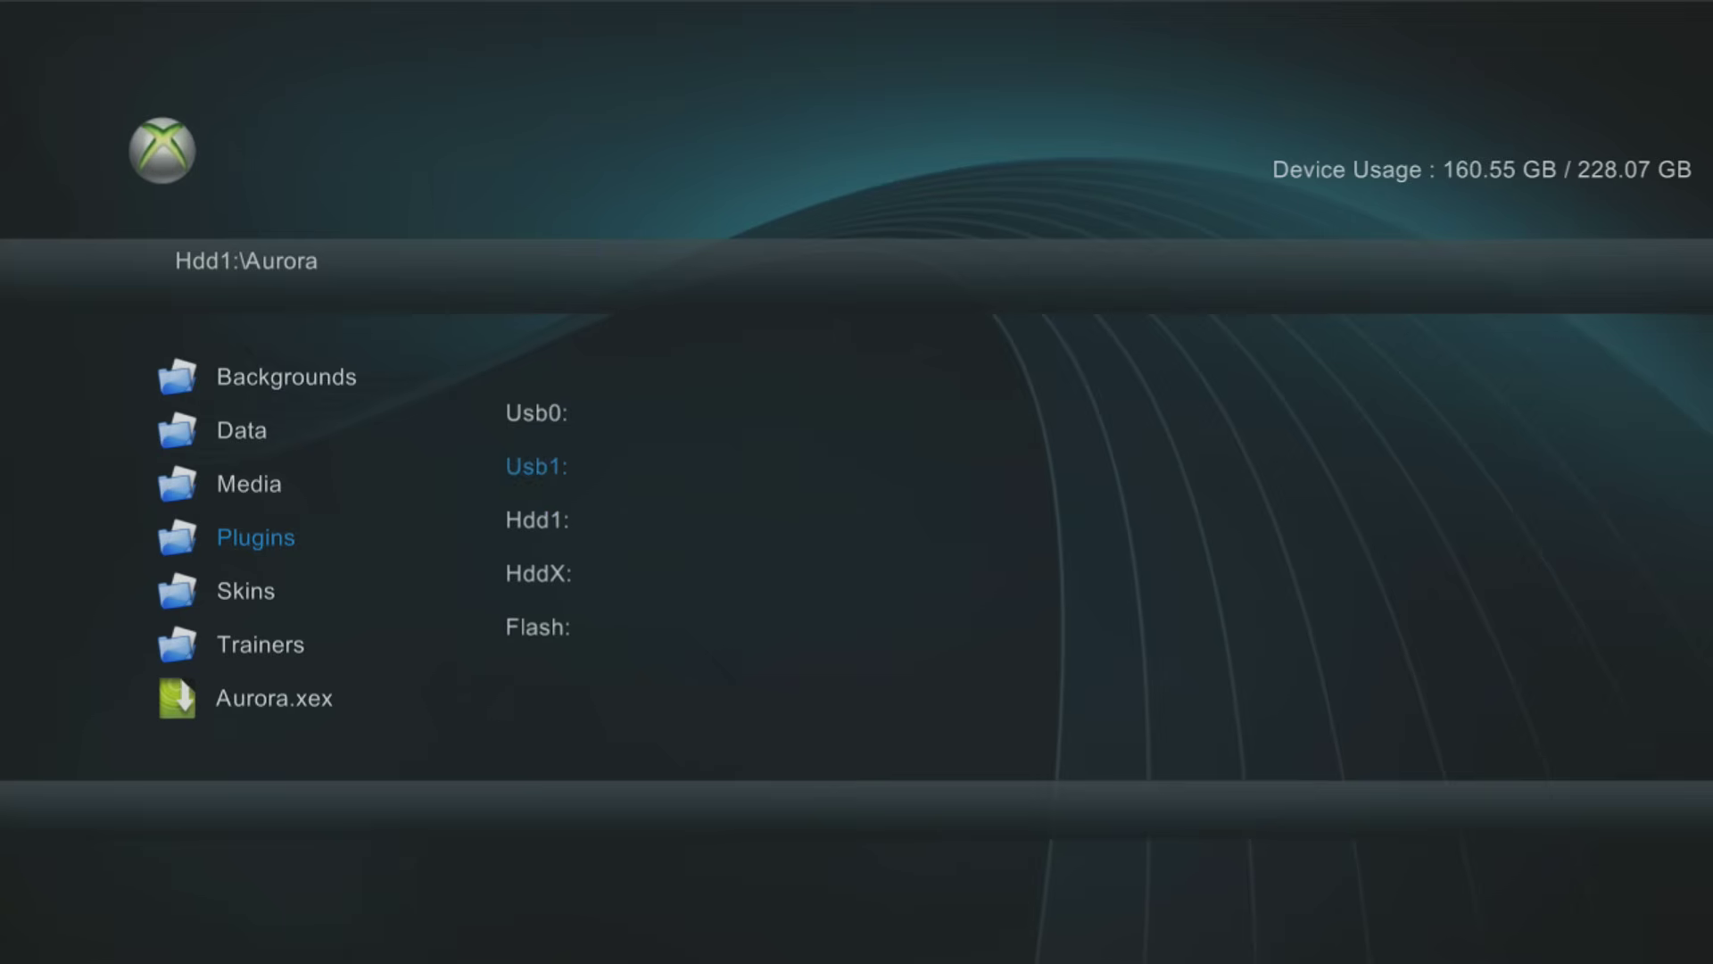
key("Return")
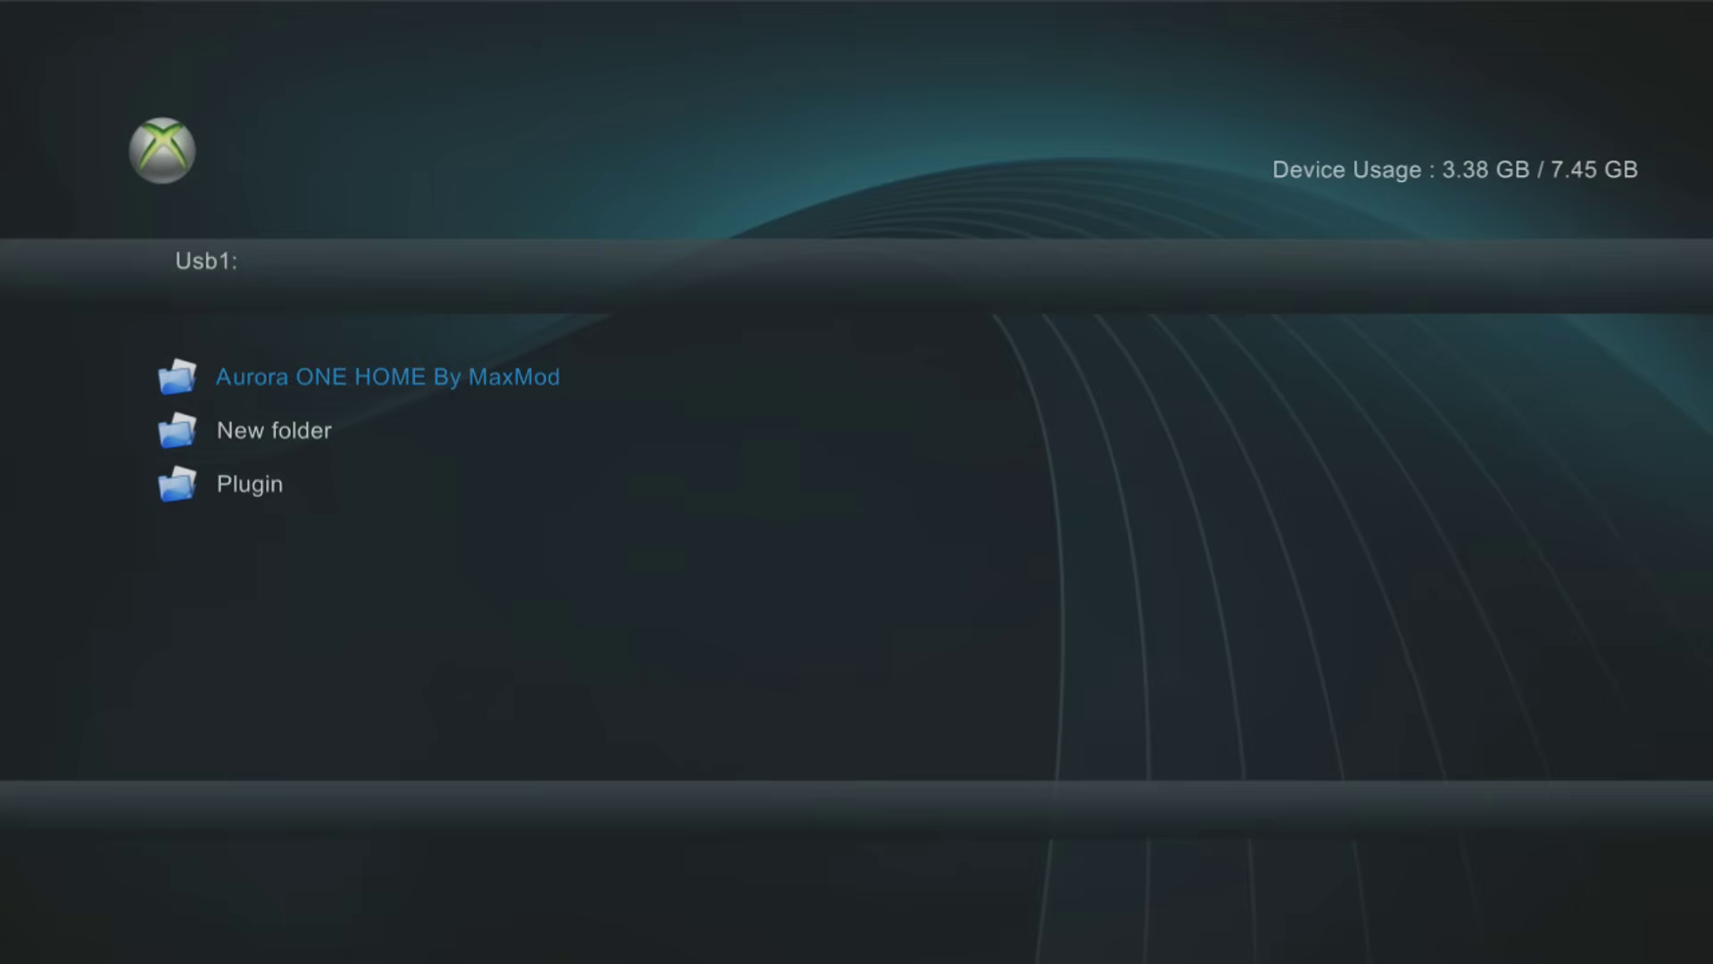
Copy Aurora ONE.xzp from the Aurora ONE HOME By MaxMod folder on Usb1.
key("Down")
key("Up")
key("Return")
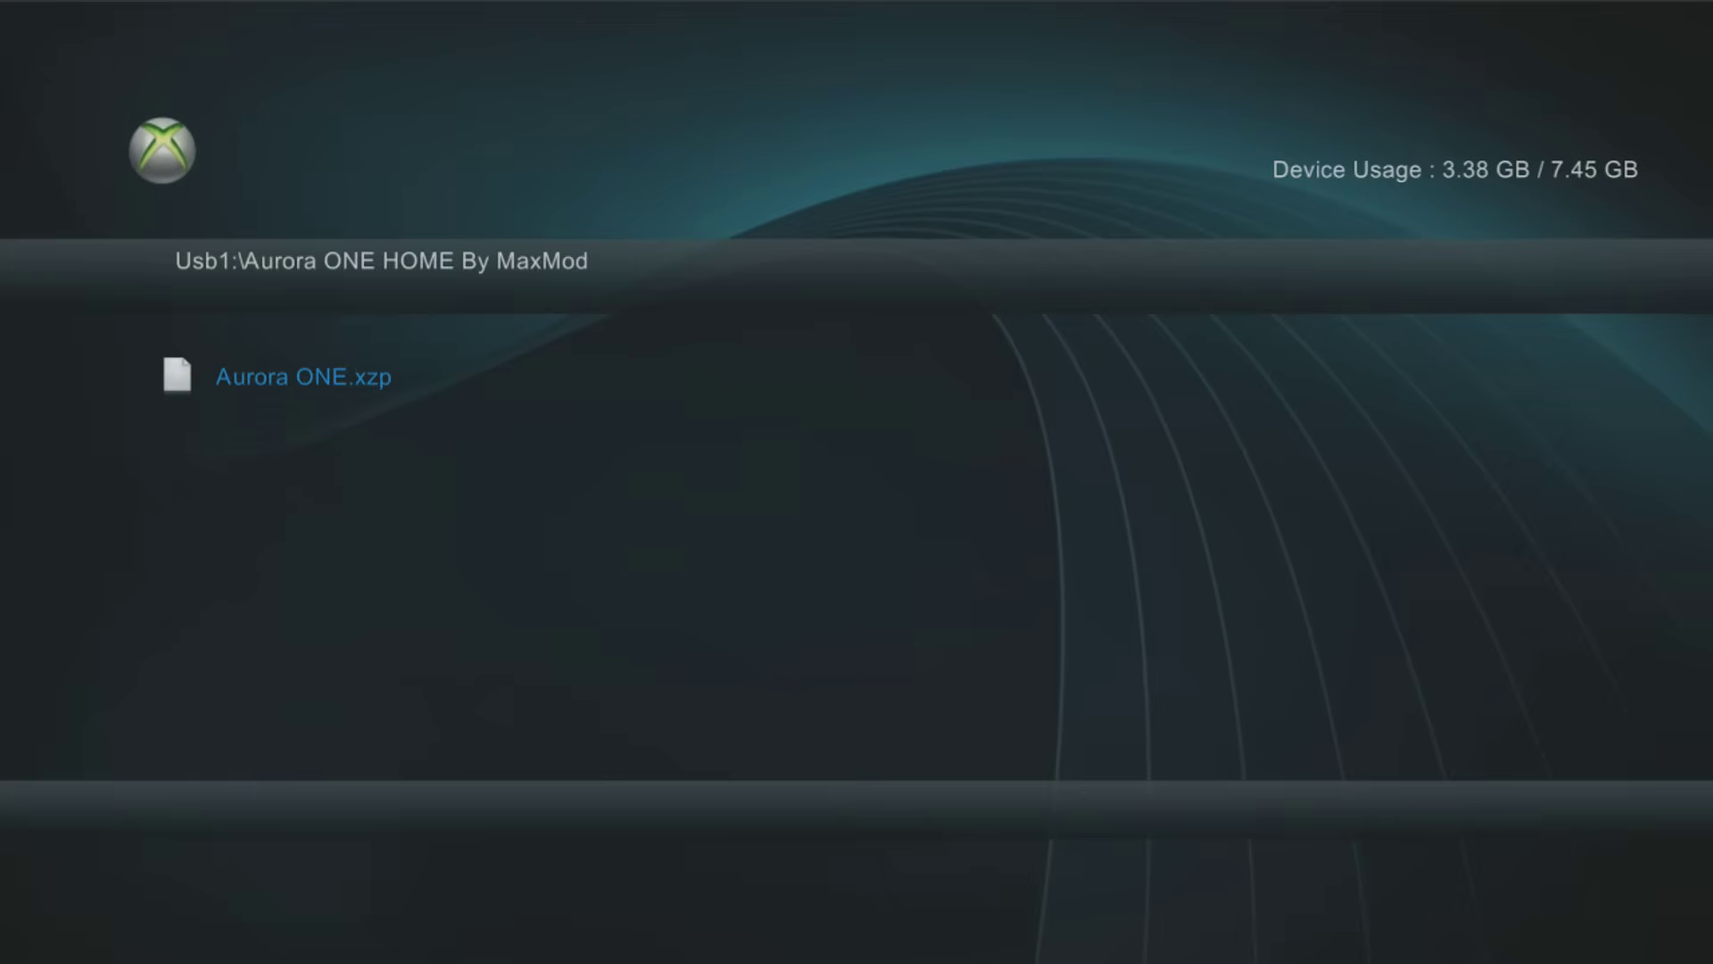
key("x")
key("Up")
key("Up")
key("Up")
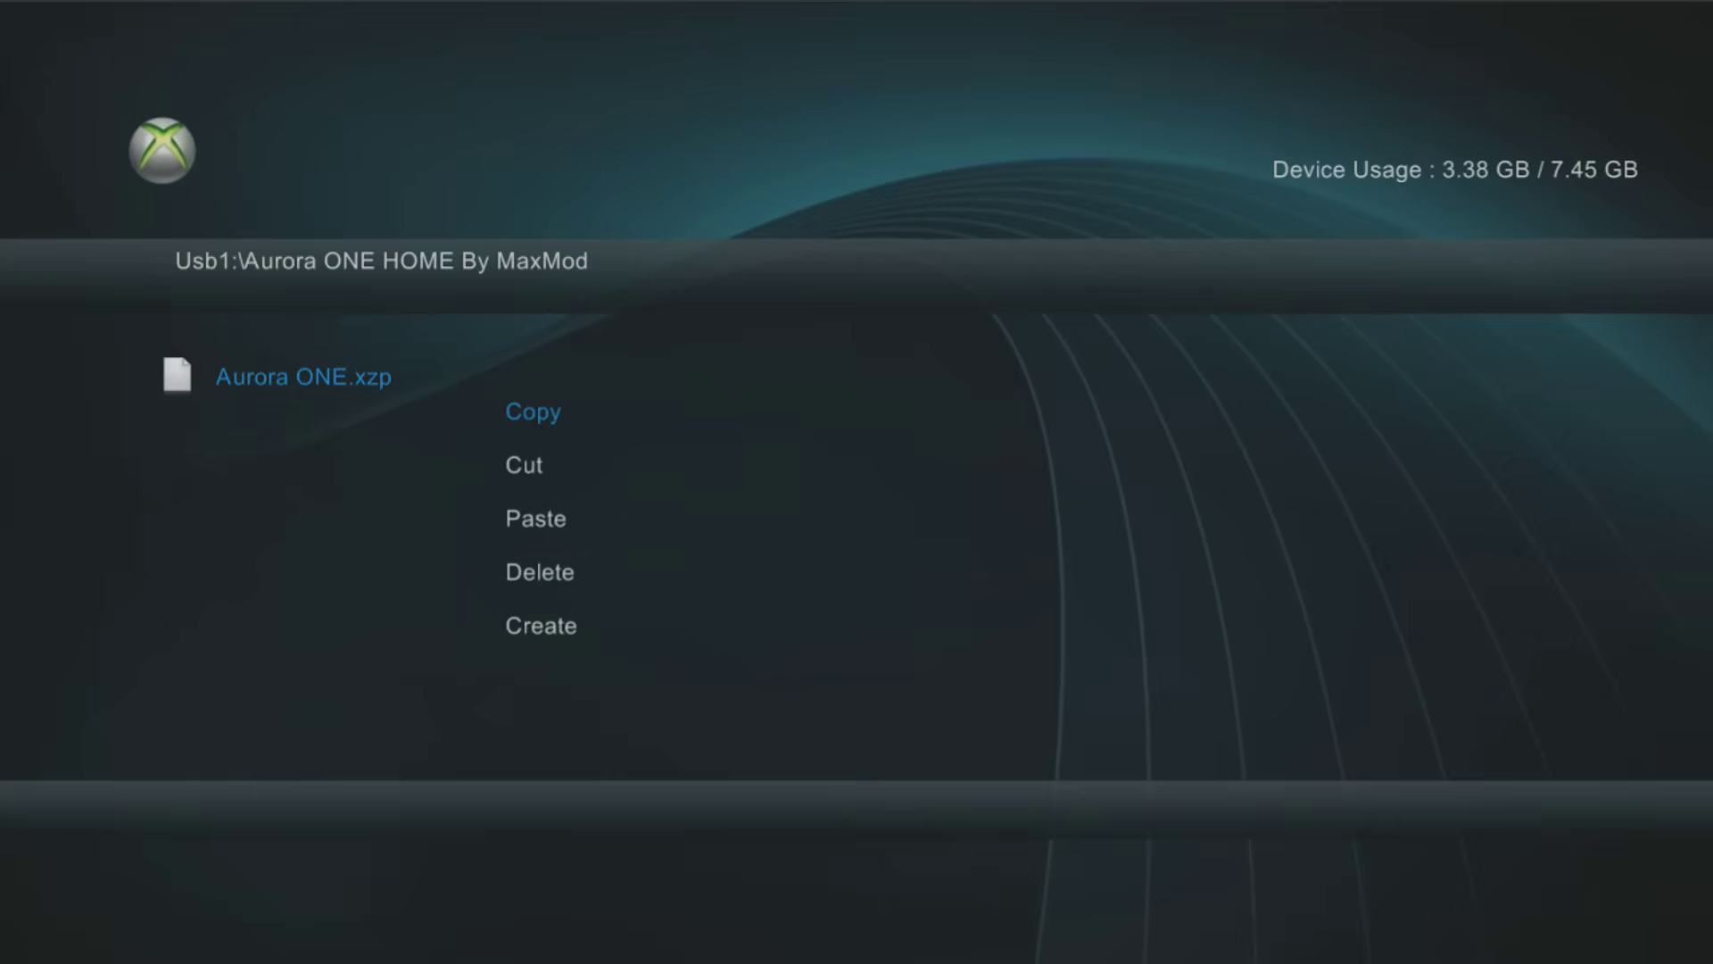
key("Return")
Switch to Hdd1 and paste the copied skin file into the Aurora\Skins folder.
key("Escape")
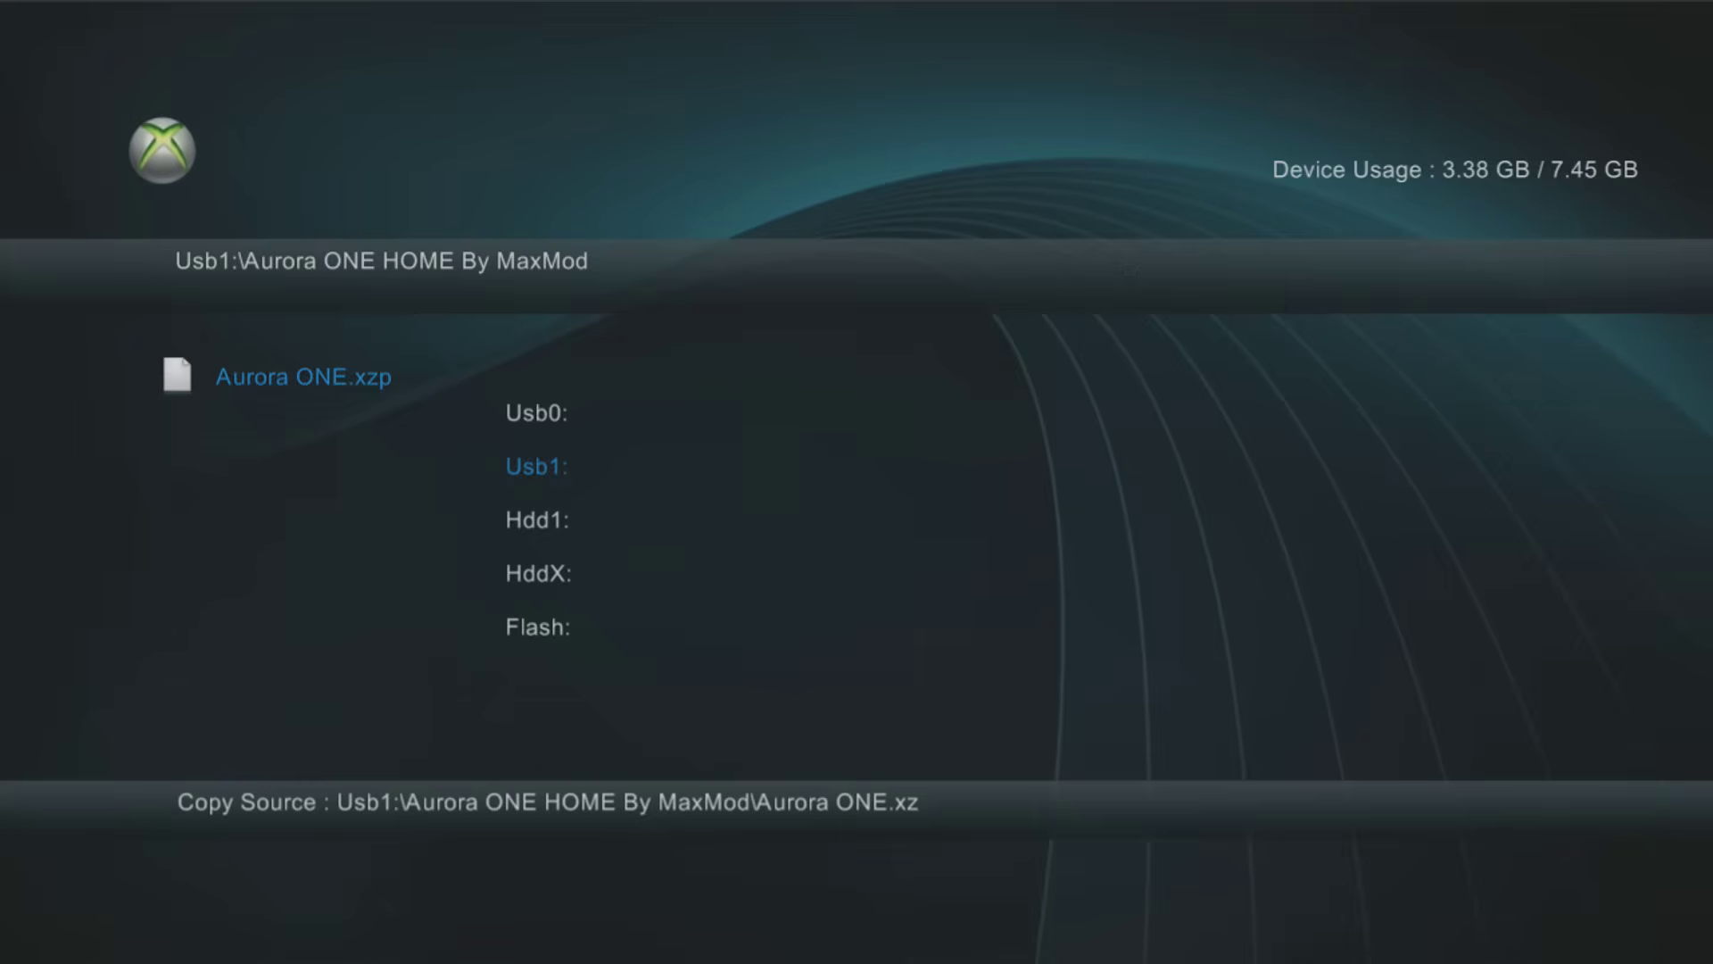
key("Return")
key("Down")
key("Down")
key("Down")
key("Down")
key("Down")
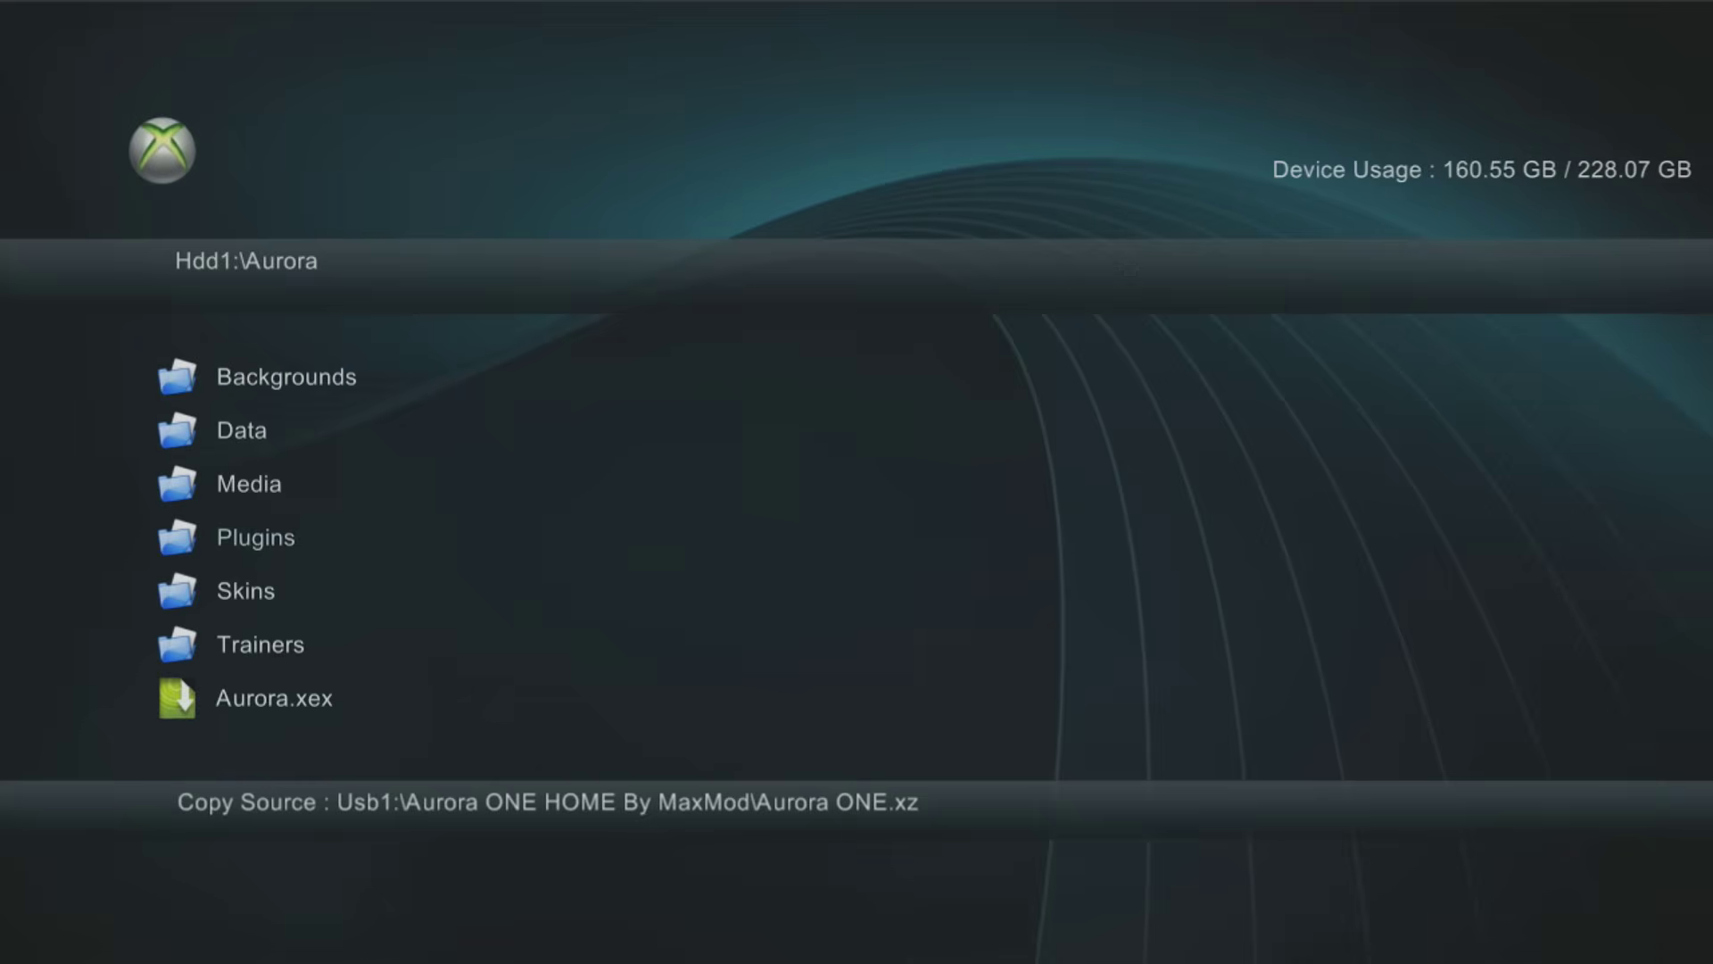
key("Up")
key("Up")
key("Down")
key("Return")
key("Menu")
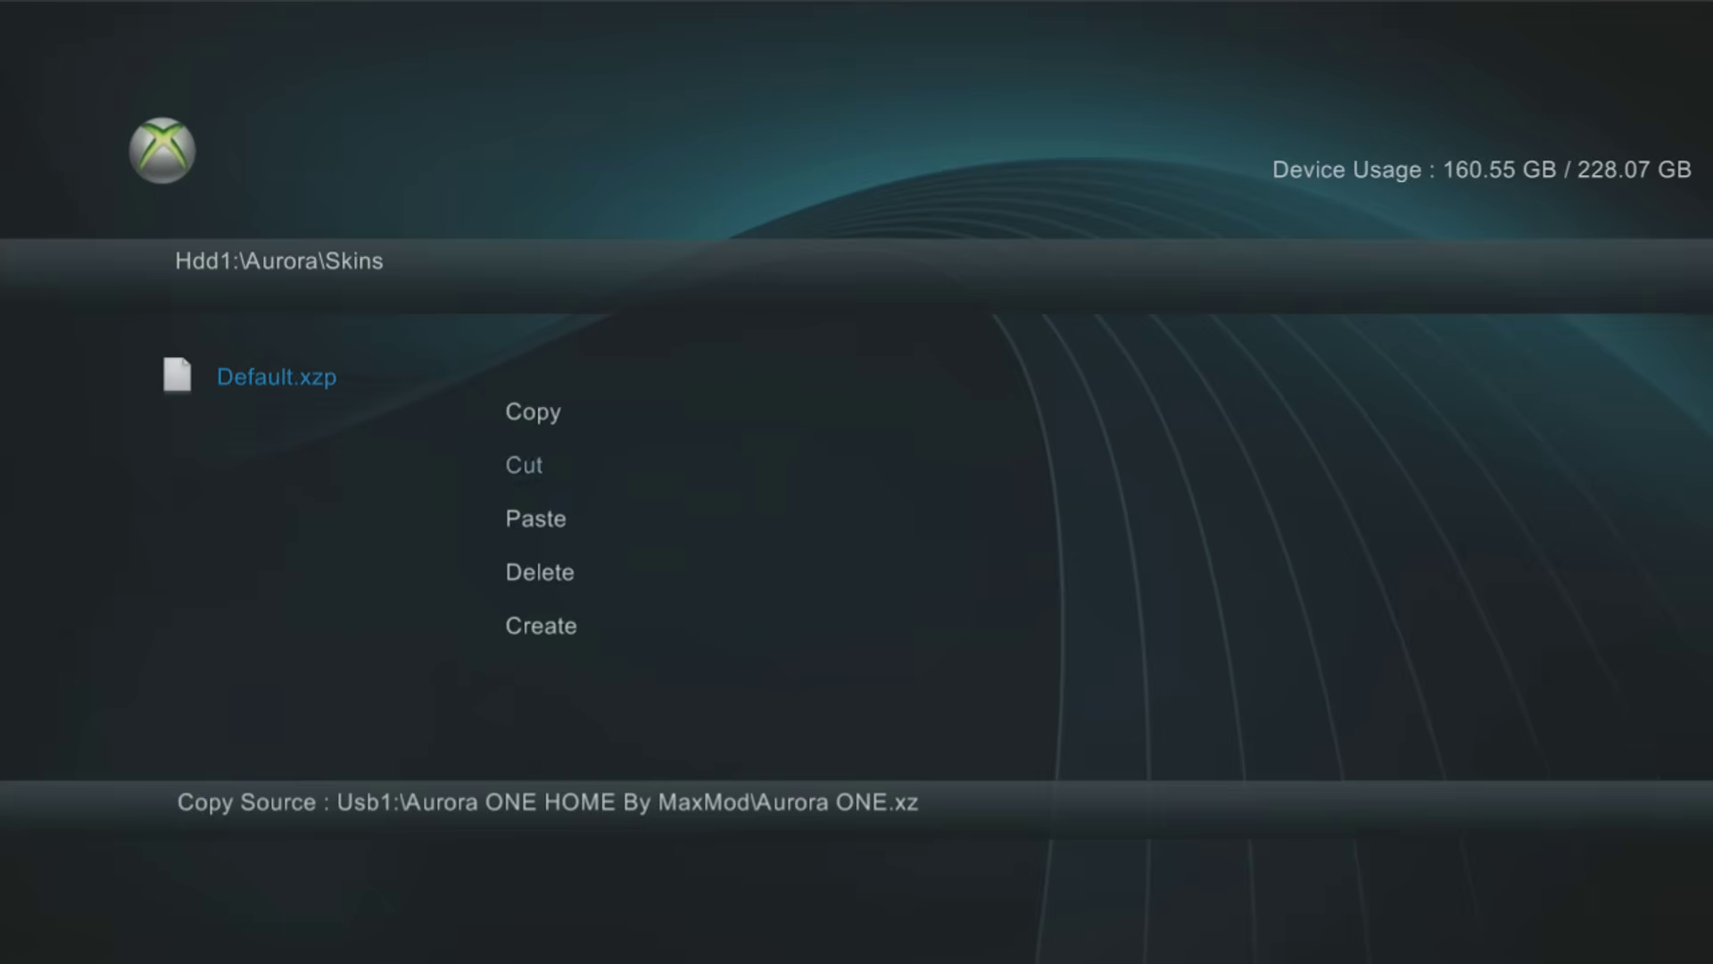
key("Return")
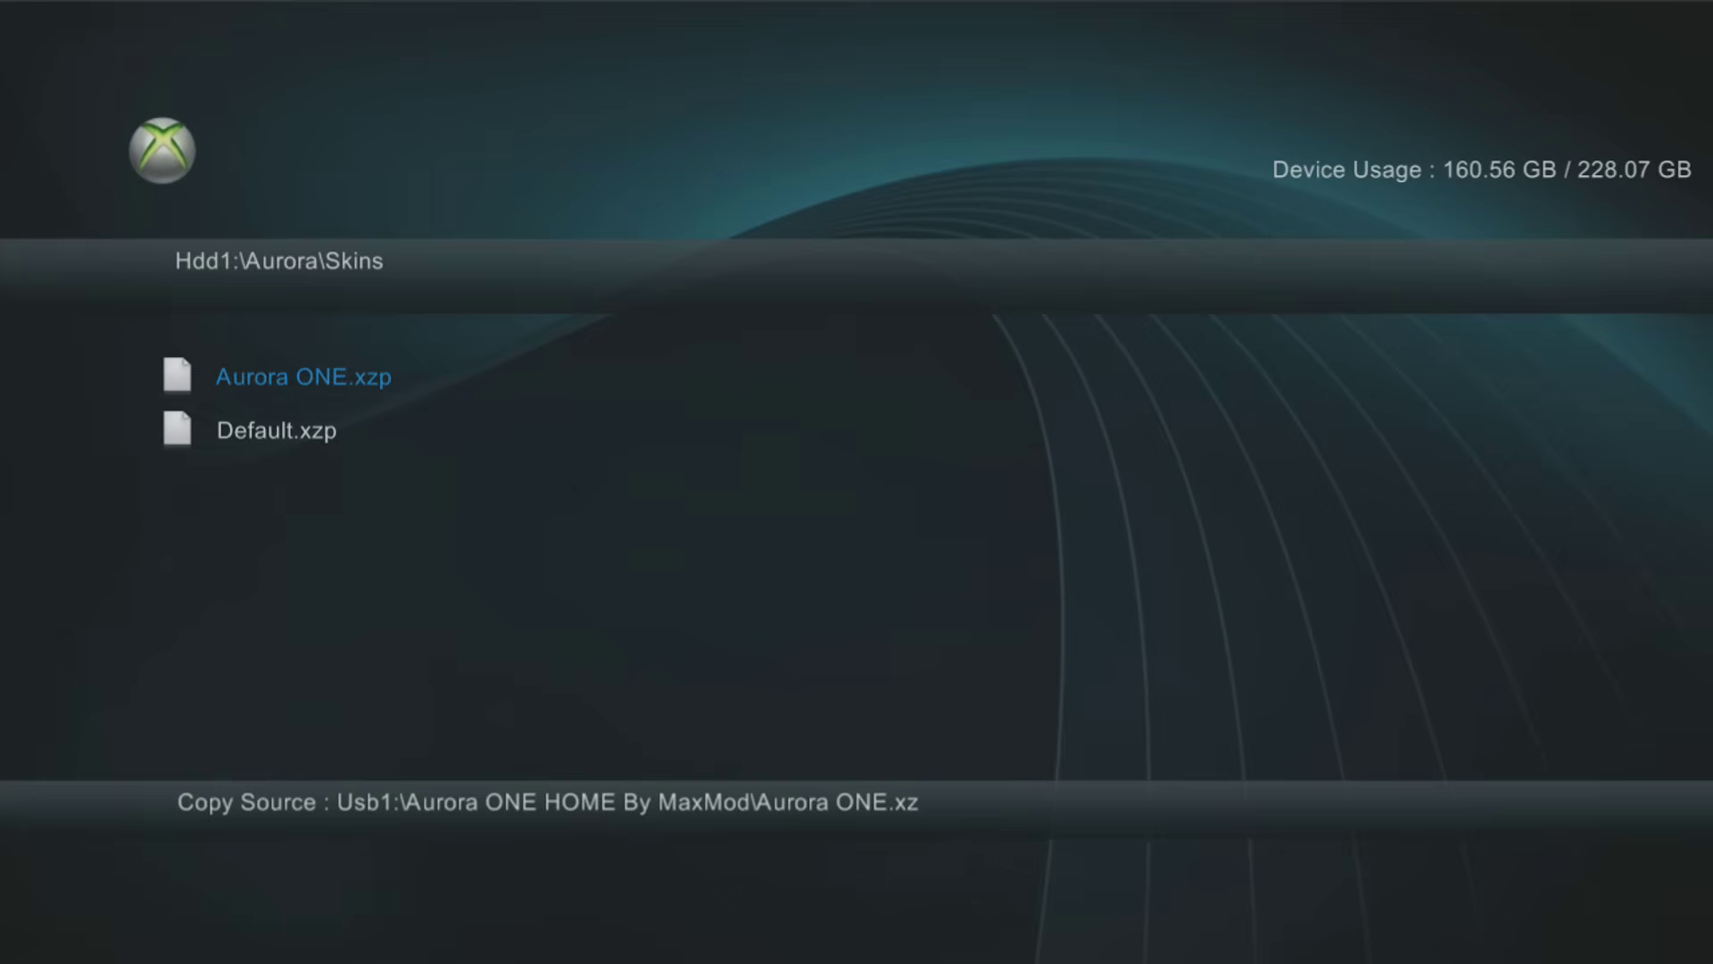
Leave the Skins folder on Hdd1, switch to the Usb1 drive and open its Plugin folder.
key("BackSpace")
key("Down")
key("Down")
key("Down")
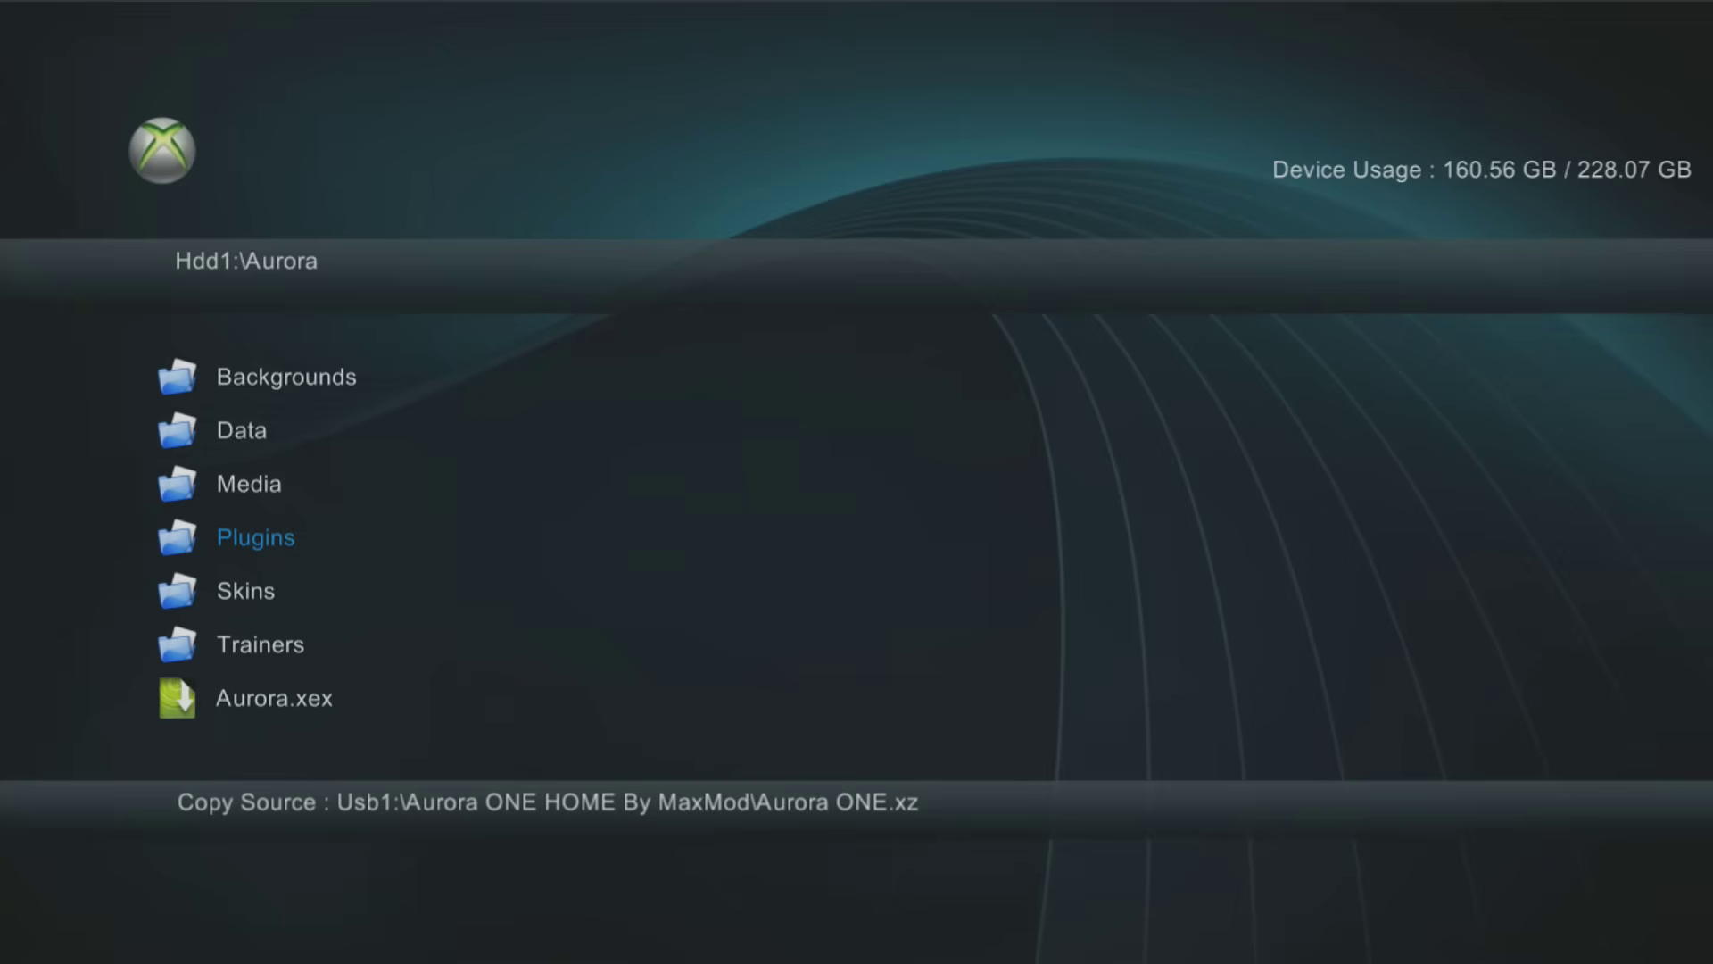
key("x")
key("Down")
key("Up")
key("Down")
key("Down")
key("Up")
key("Down")
key("Up")
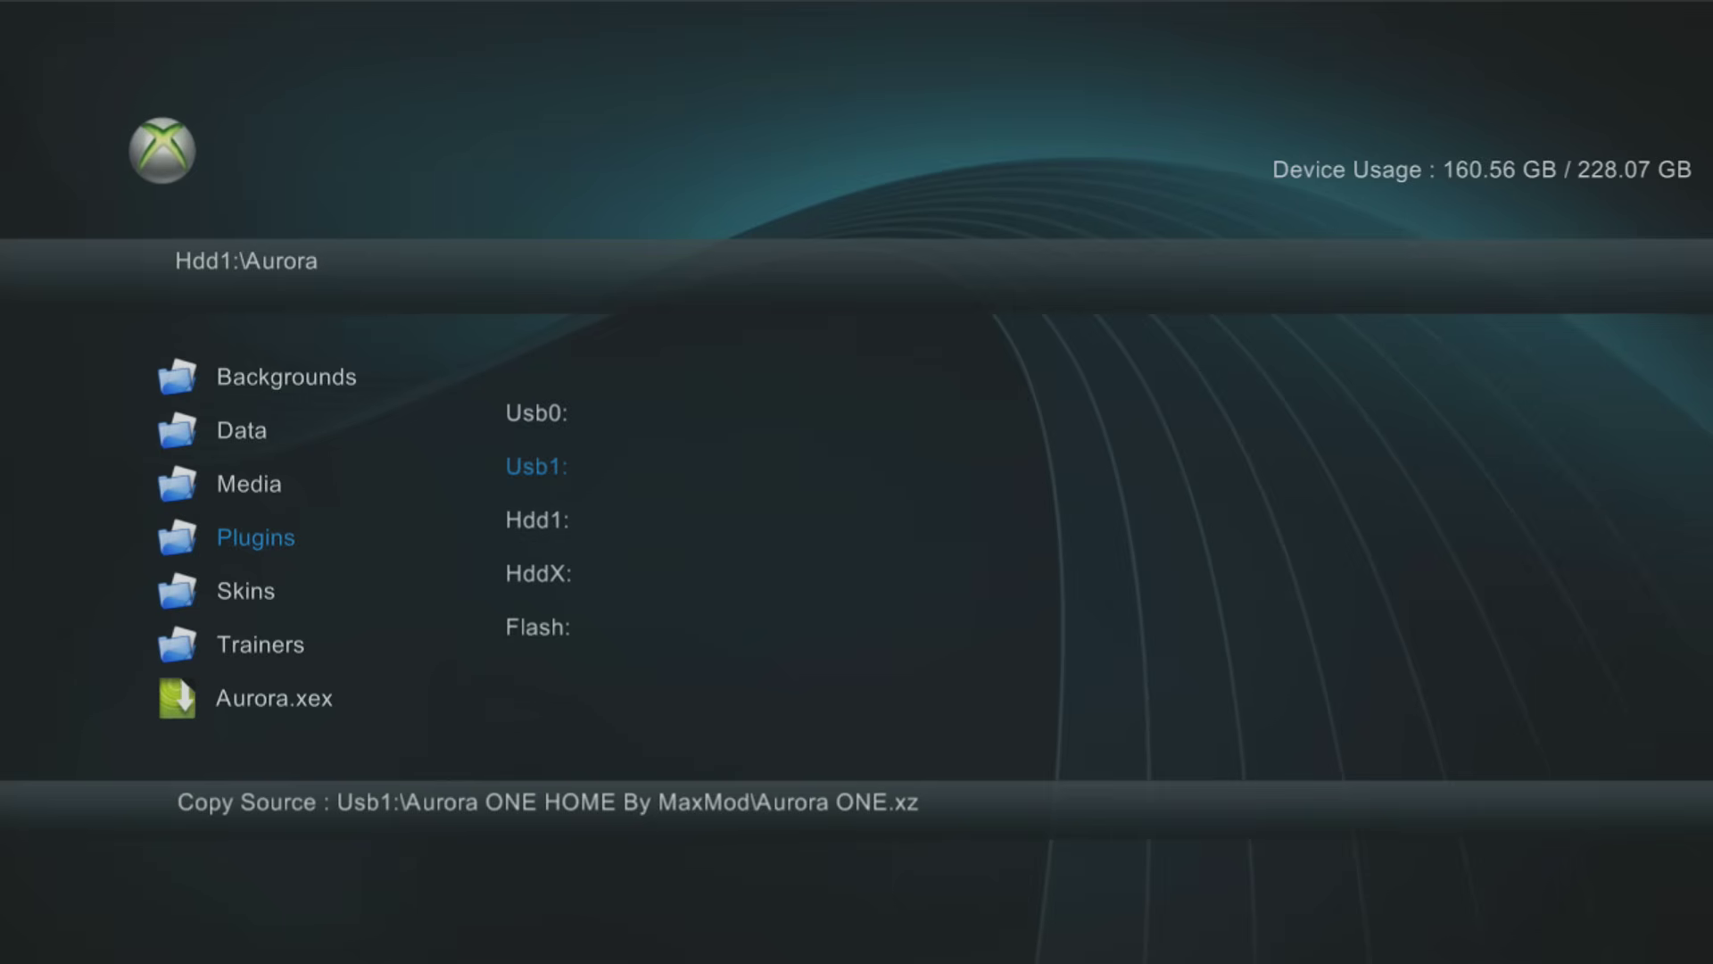
key("Return")
key("Down")
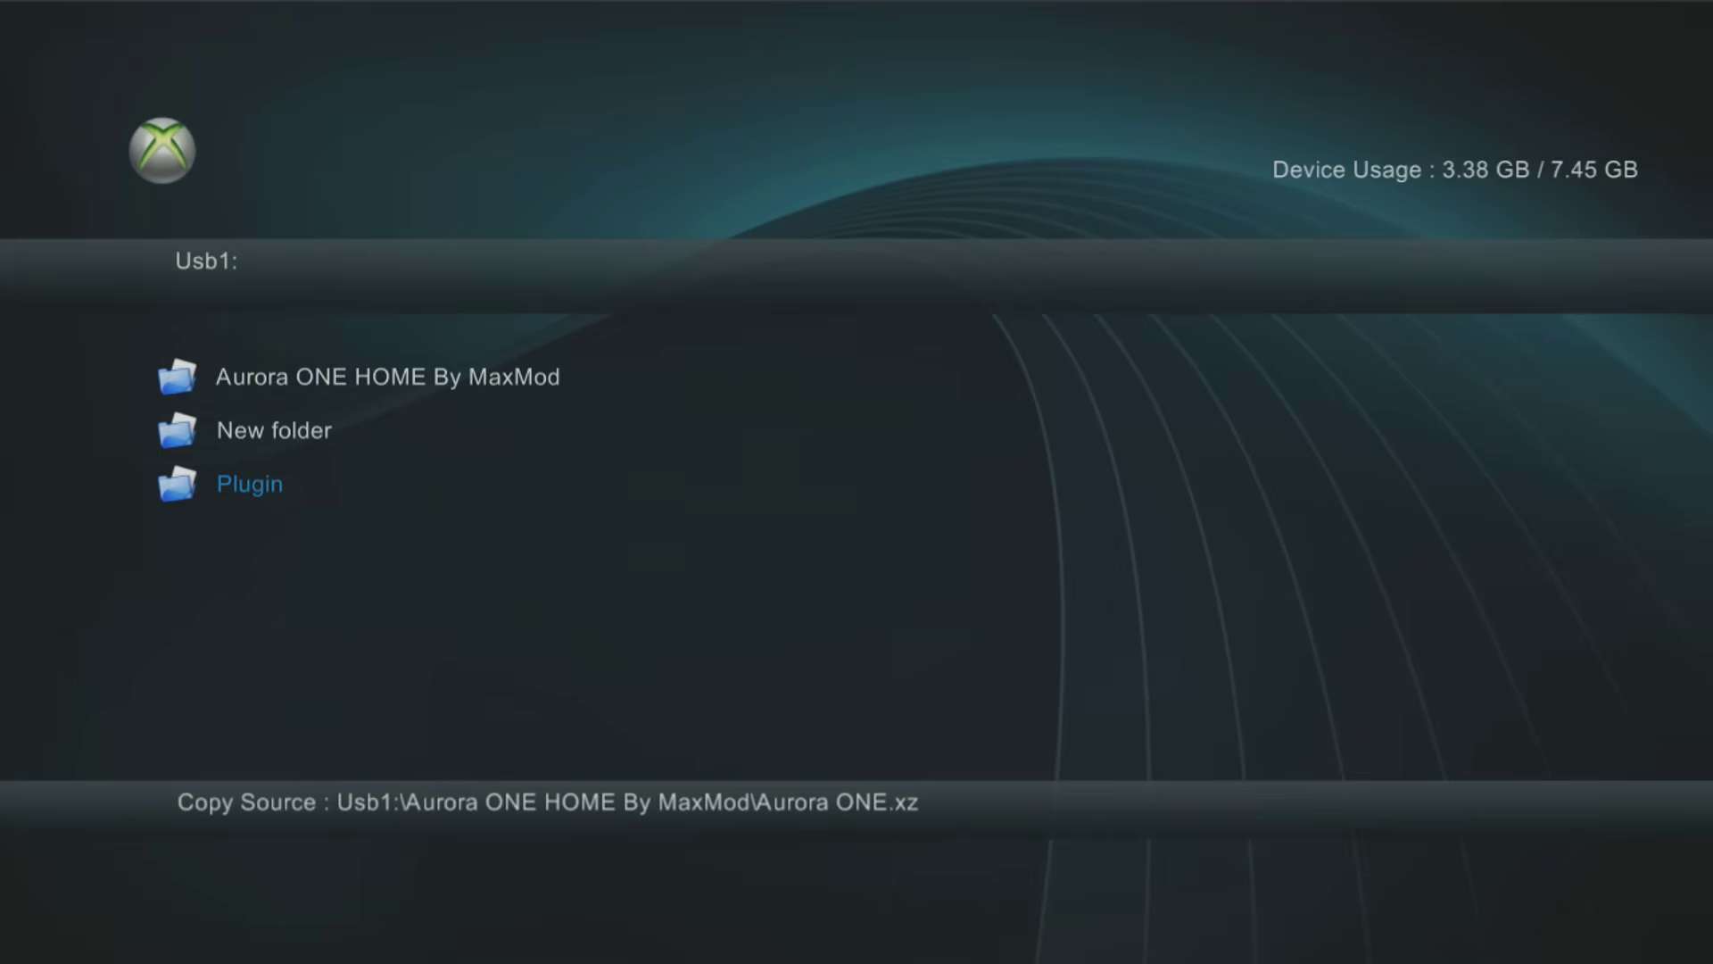
key("Return")
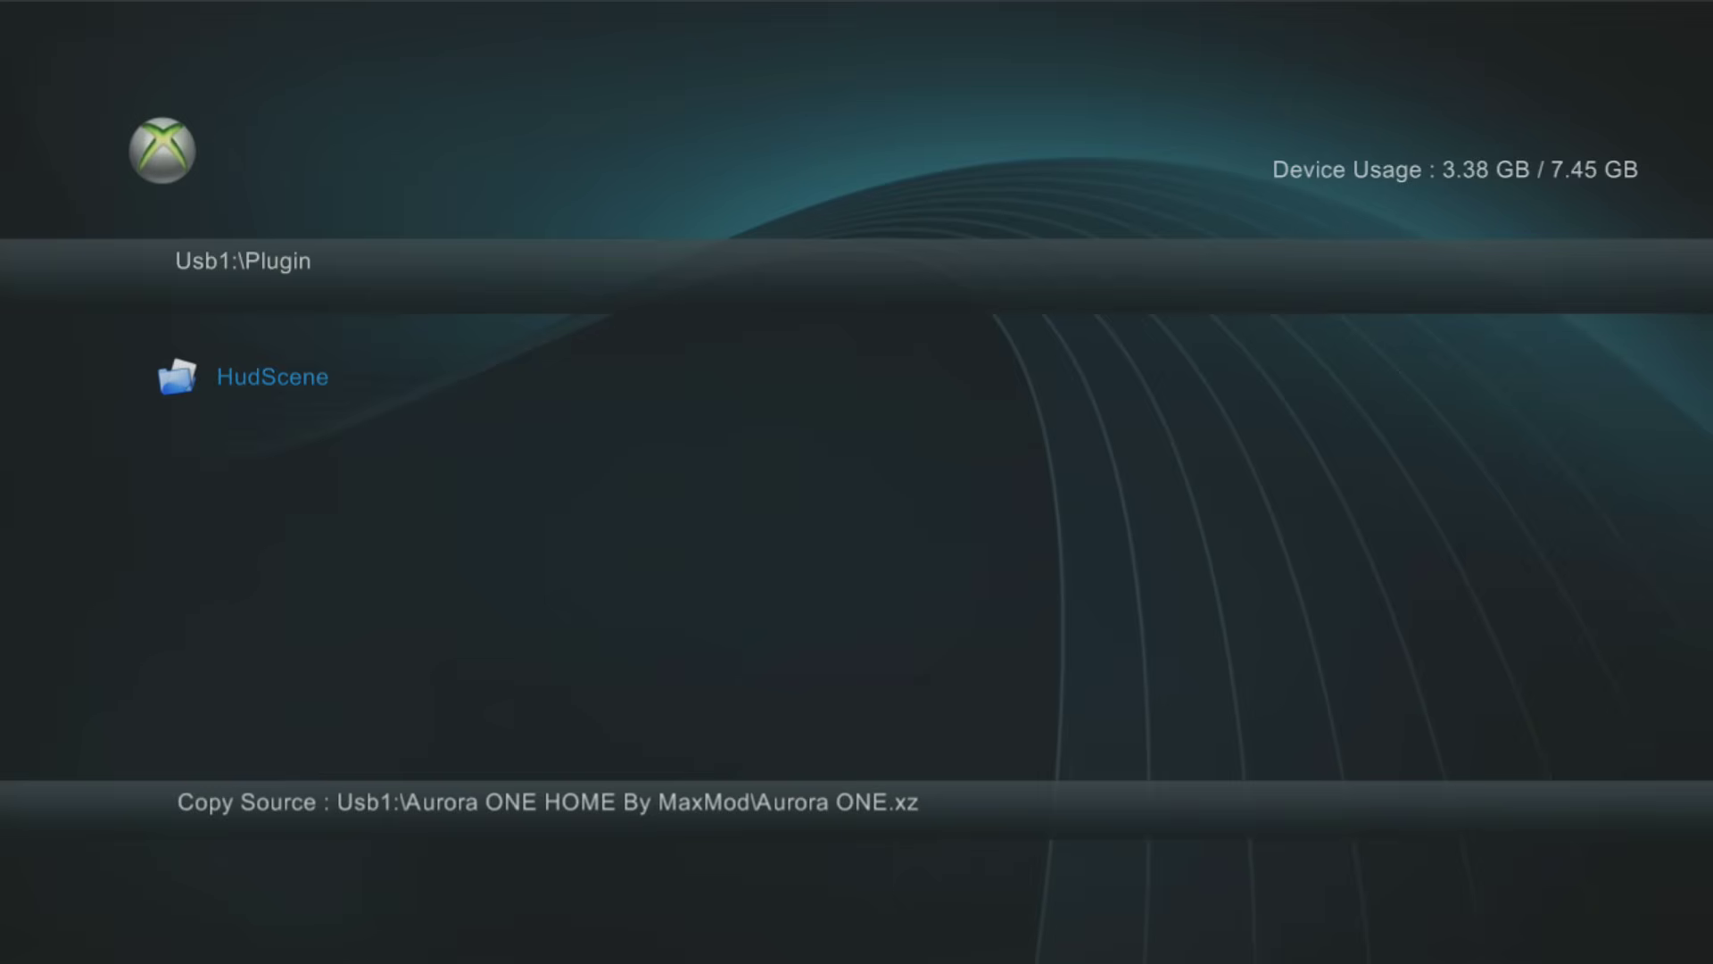
Copy the Images folder from Plugin\HudScene on Usb1.
key("Return")
key("x")
key("Up")
key("Up")
key("Return")
Switch to Hdd1 and paste the copied Images folder into Aurora\Plugins\HudScene.
key("x")
key("Down")
key("Return")
key("Down")
key("Down")
key("Down")
key("Down")
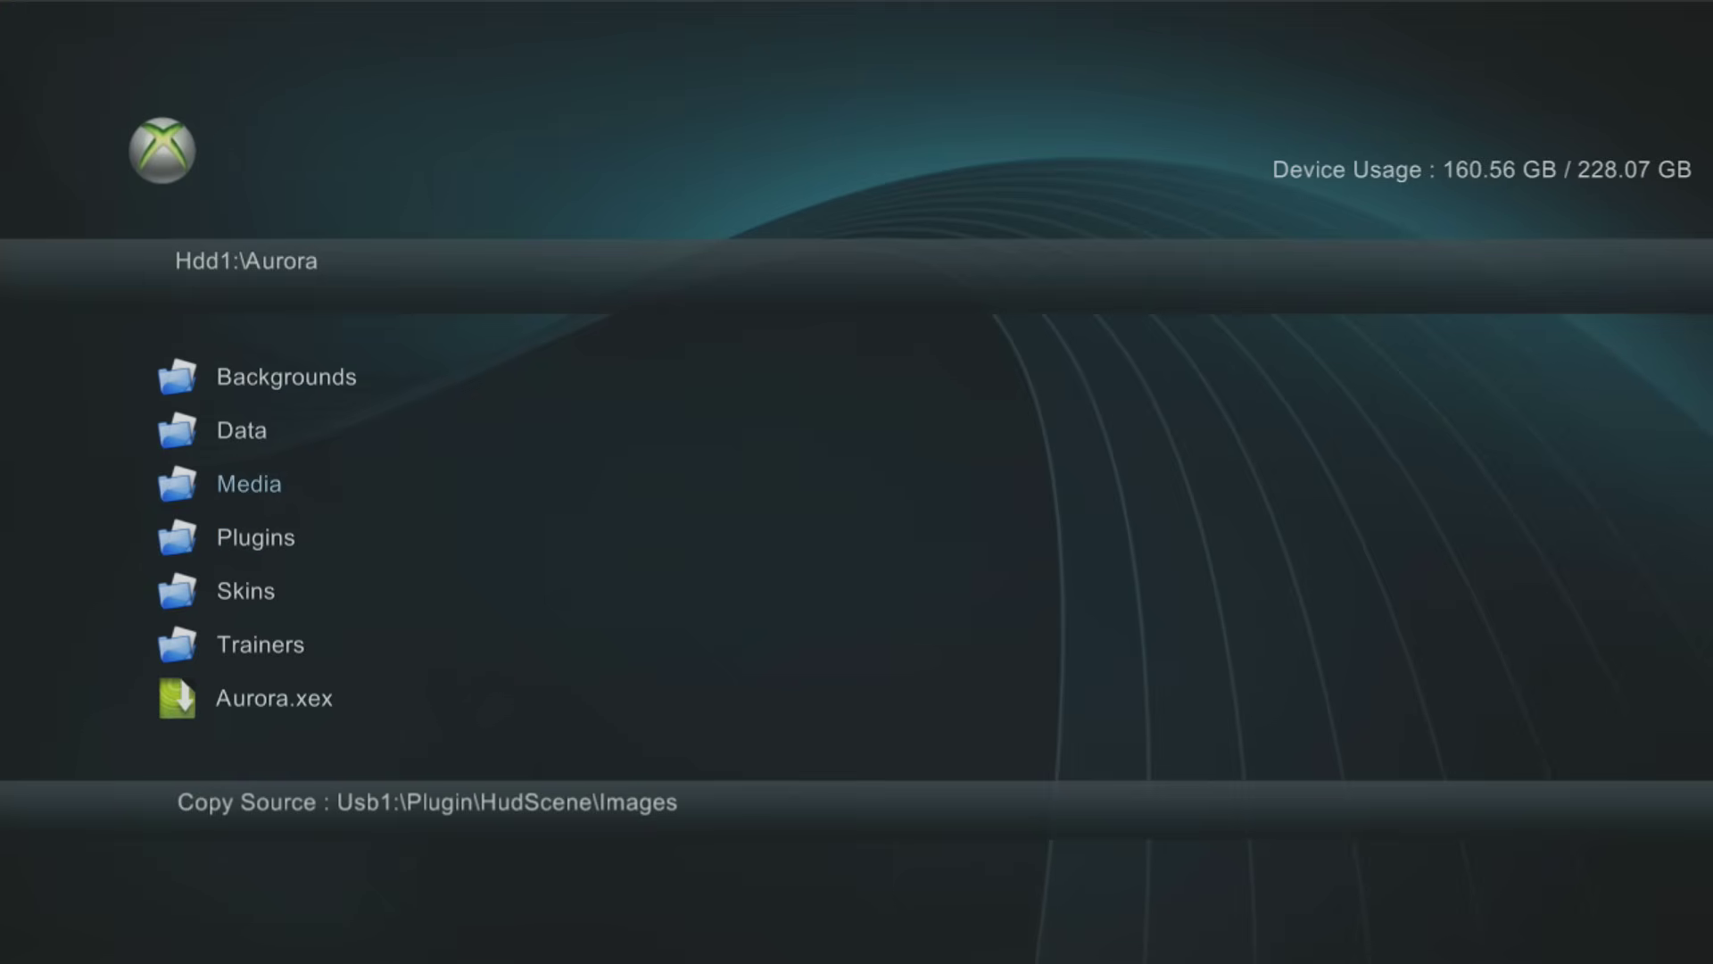
key("Up")
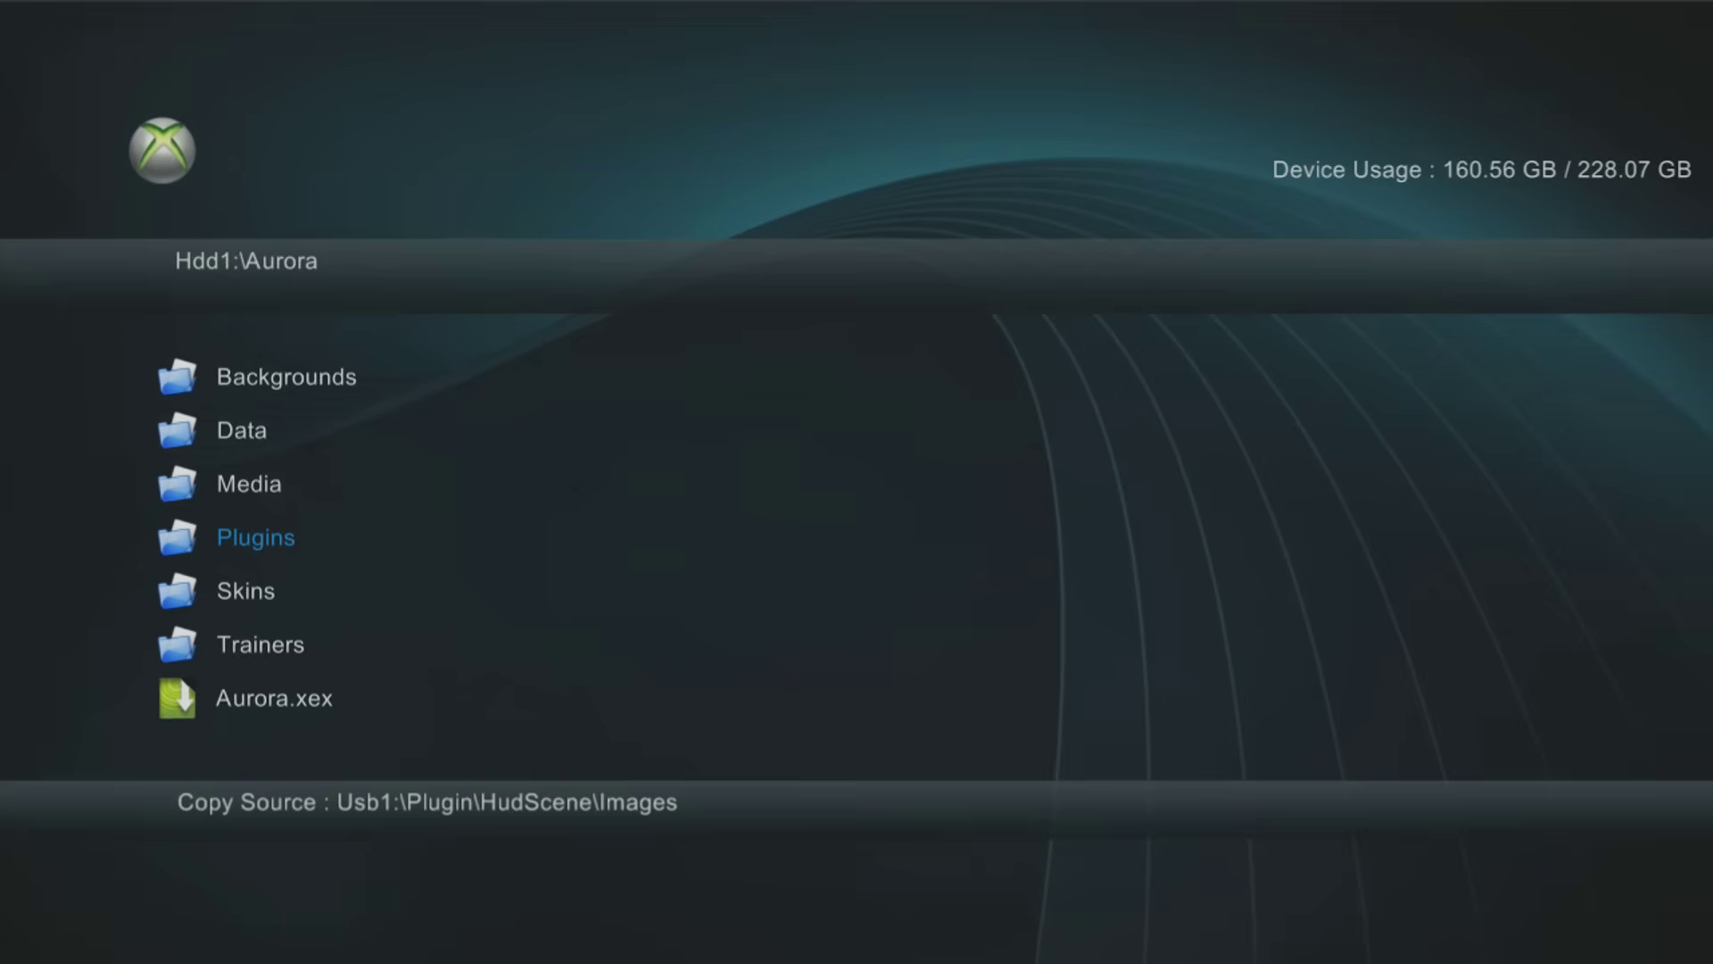
key("Return")
key("Return")
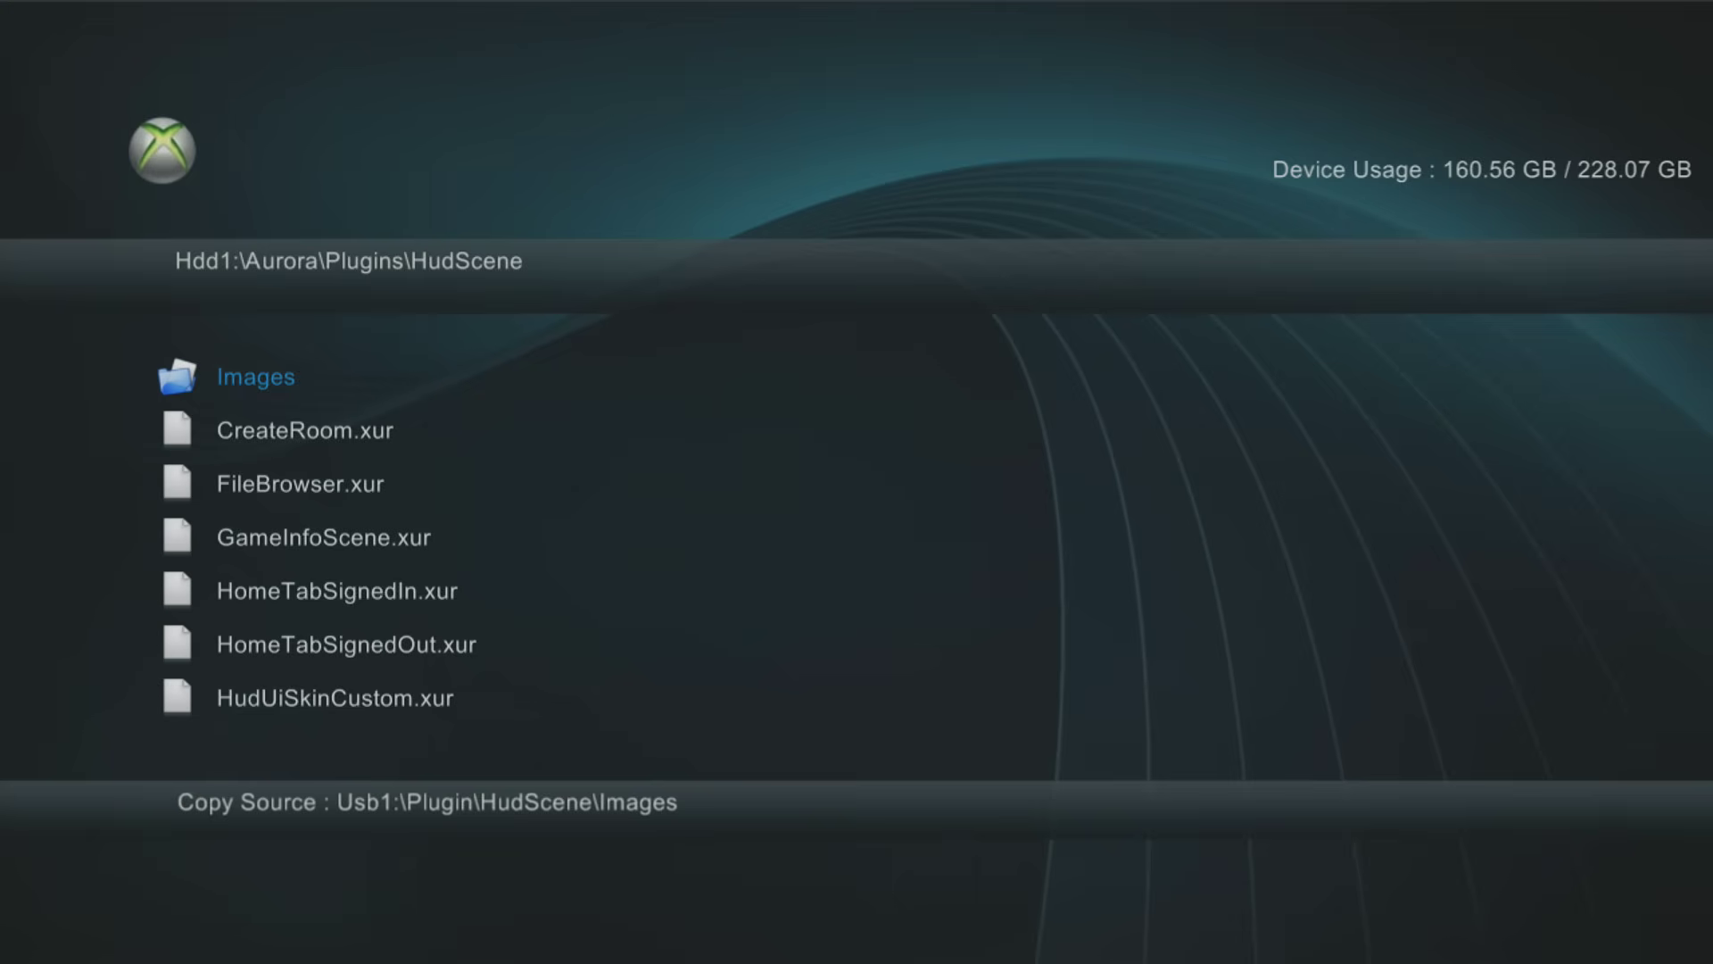
key("y")
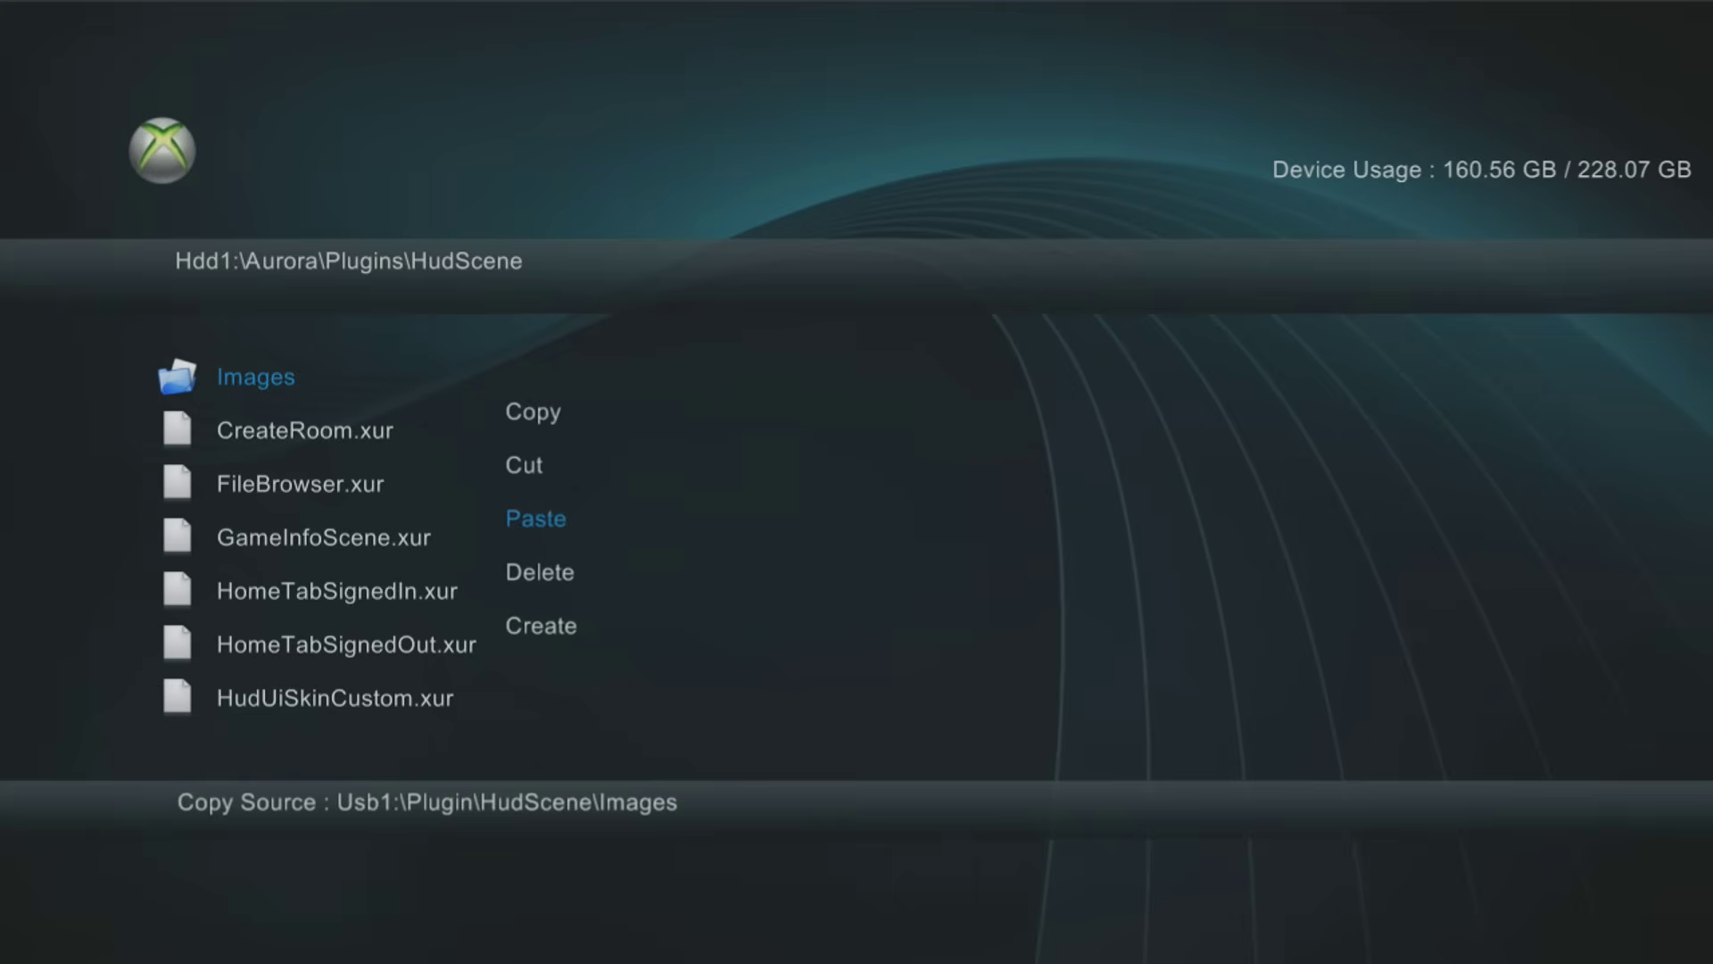
key("Return")
key("Return")
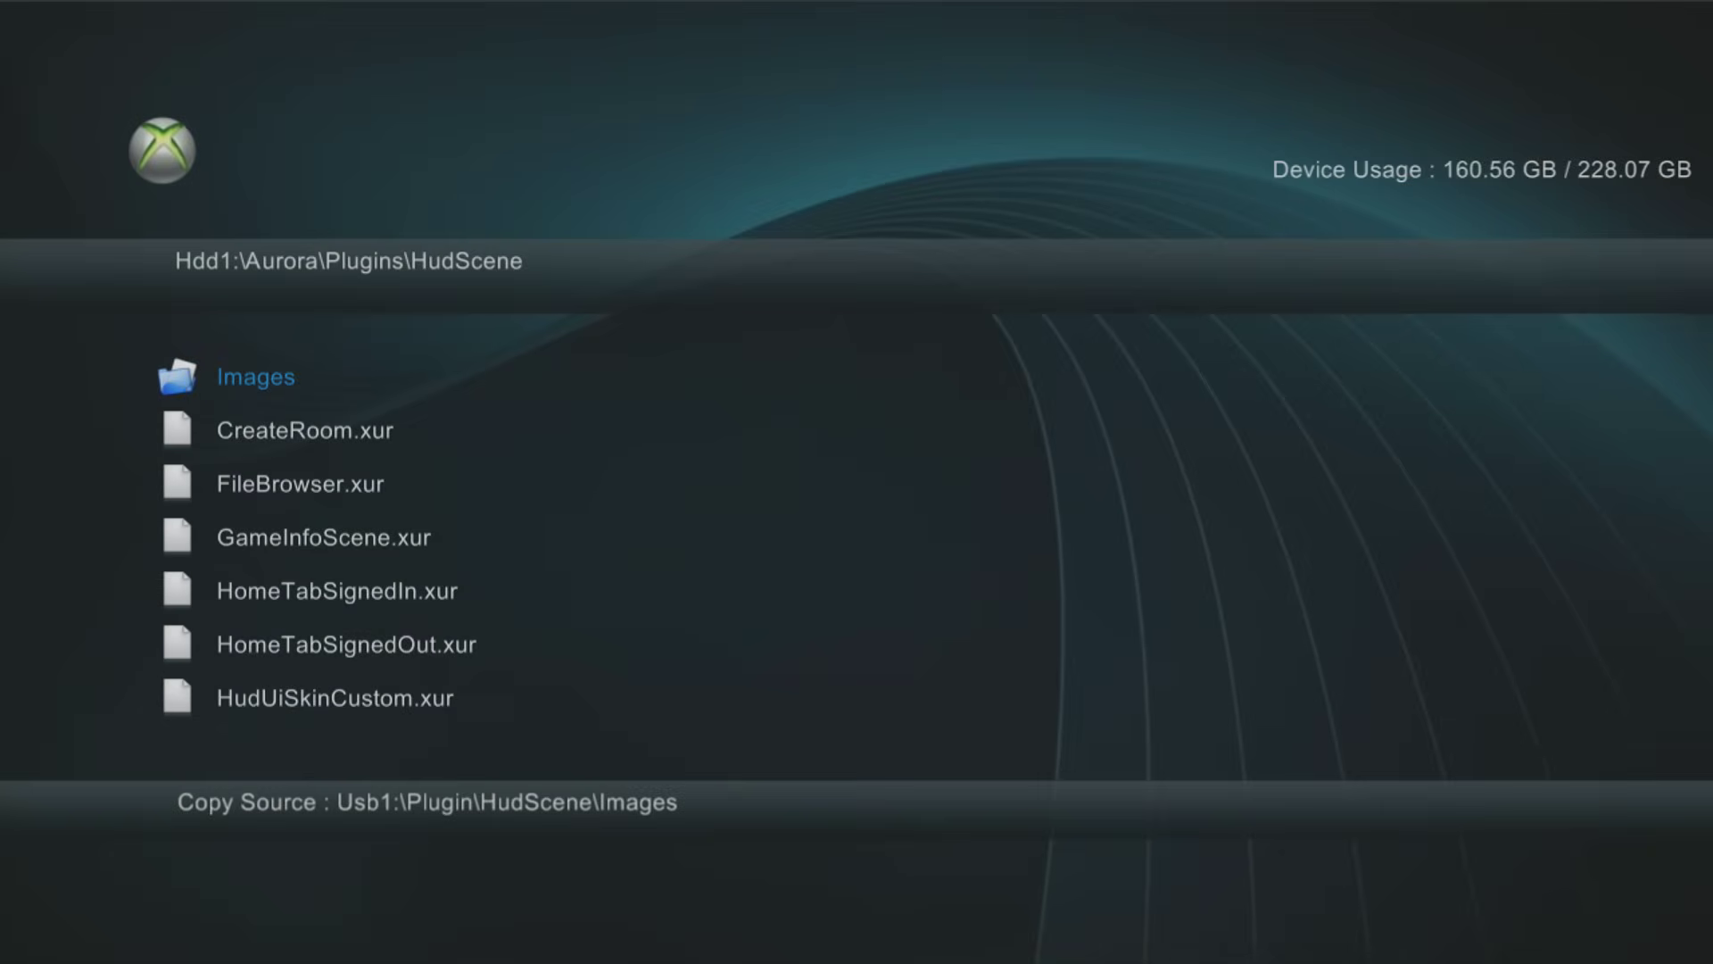
Go back to the Aurora folder on Hdd1 and launch Aurora.xex.
key("BackSpace")
key("Down")
key("Down")
key("BackSpace")
key("Down")
key("Down")
key("Down")
key("Down")
key("Down")
key("Return")
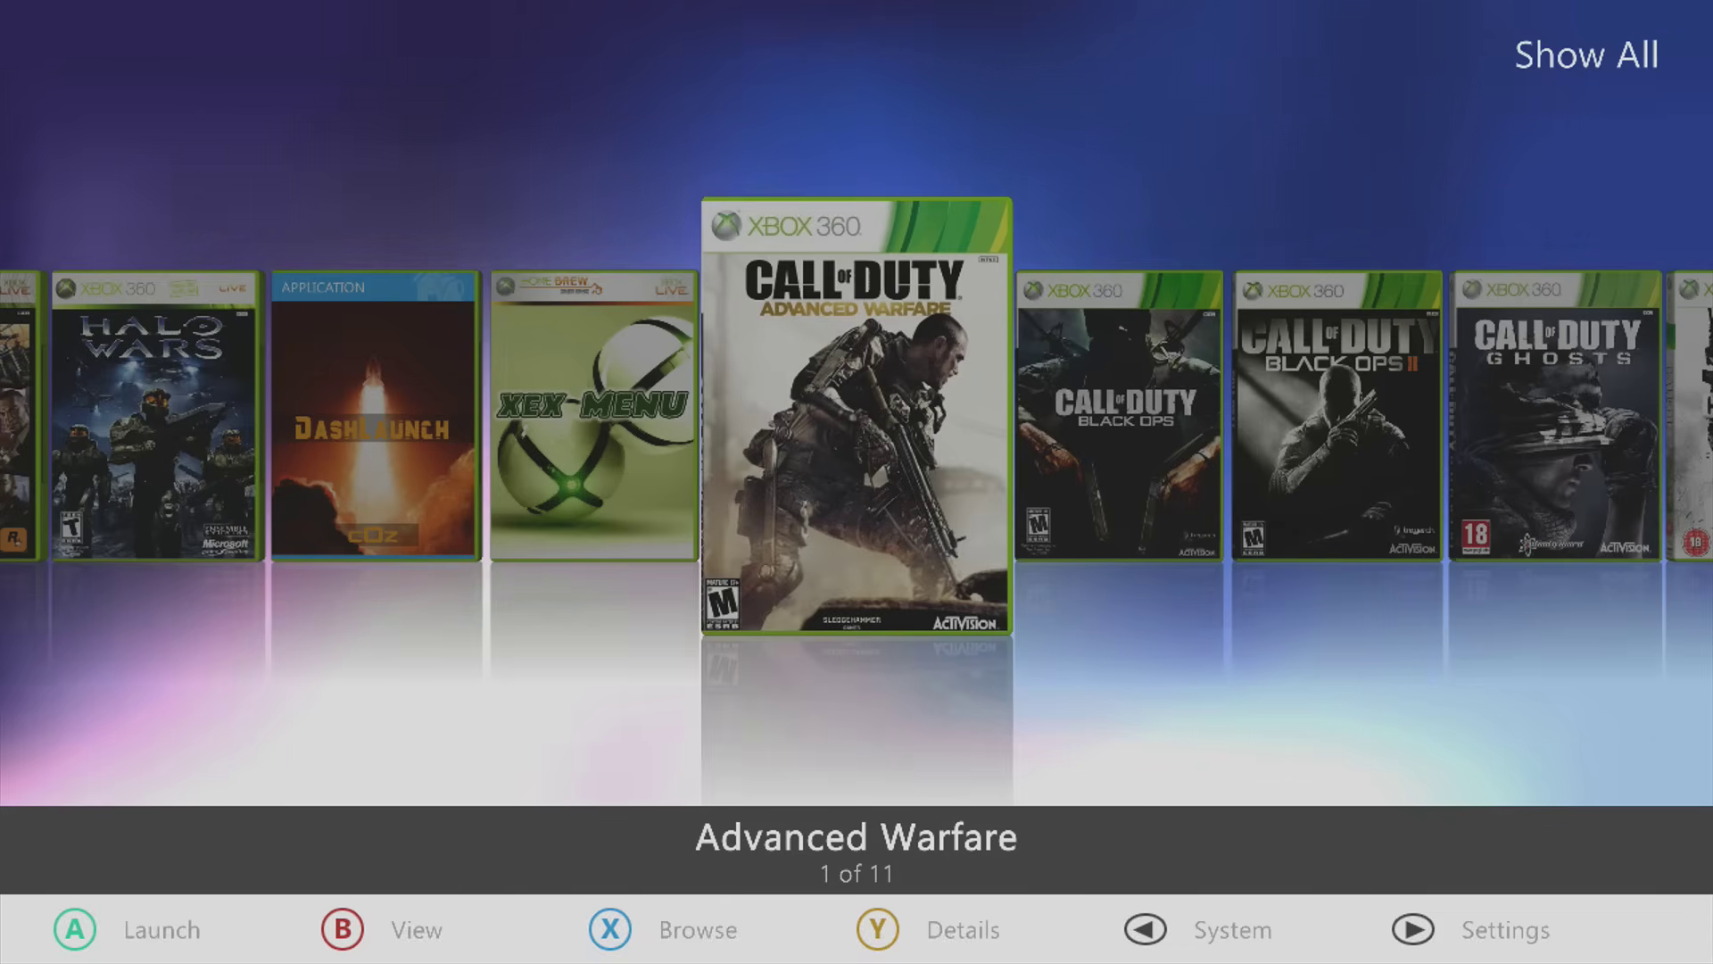
Open the Xbox Guide and examine its main page entries, from Freestyle Home to Open Tray.
key("Home")
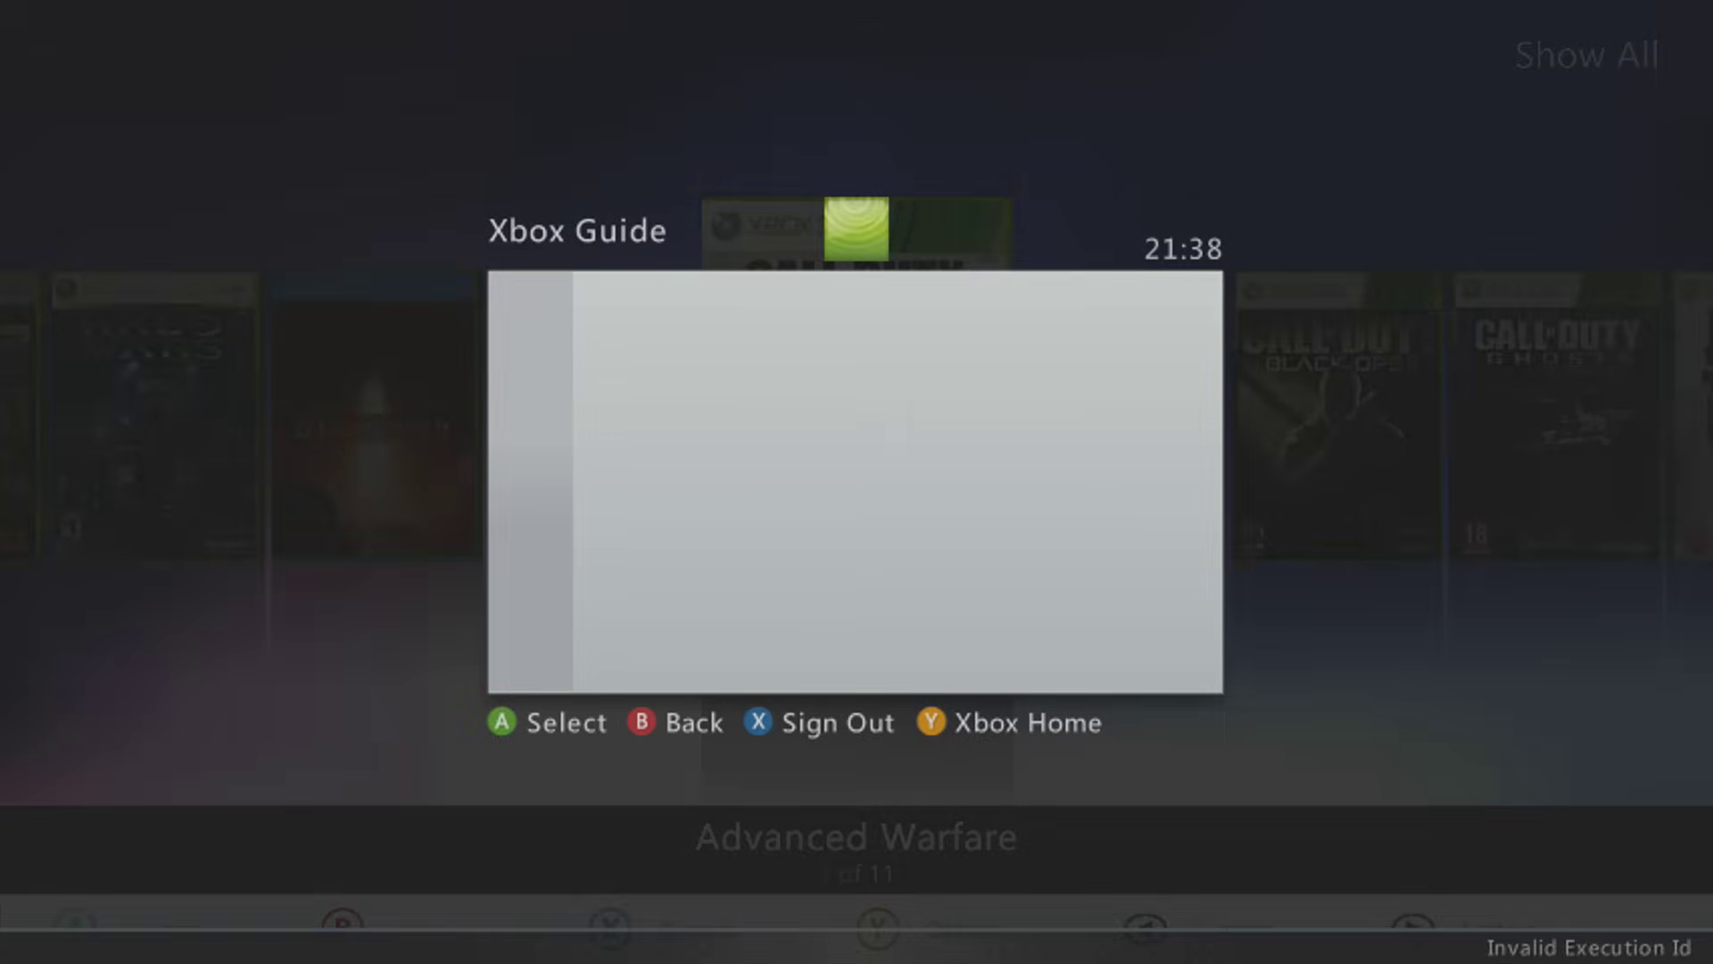
key("Down")
key("Up")
key("Down")
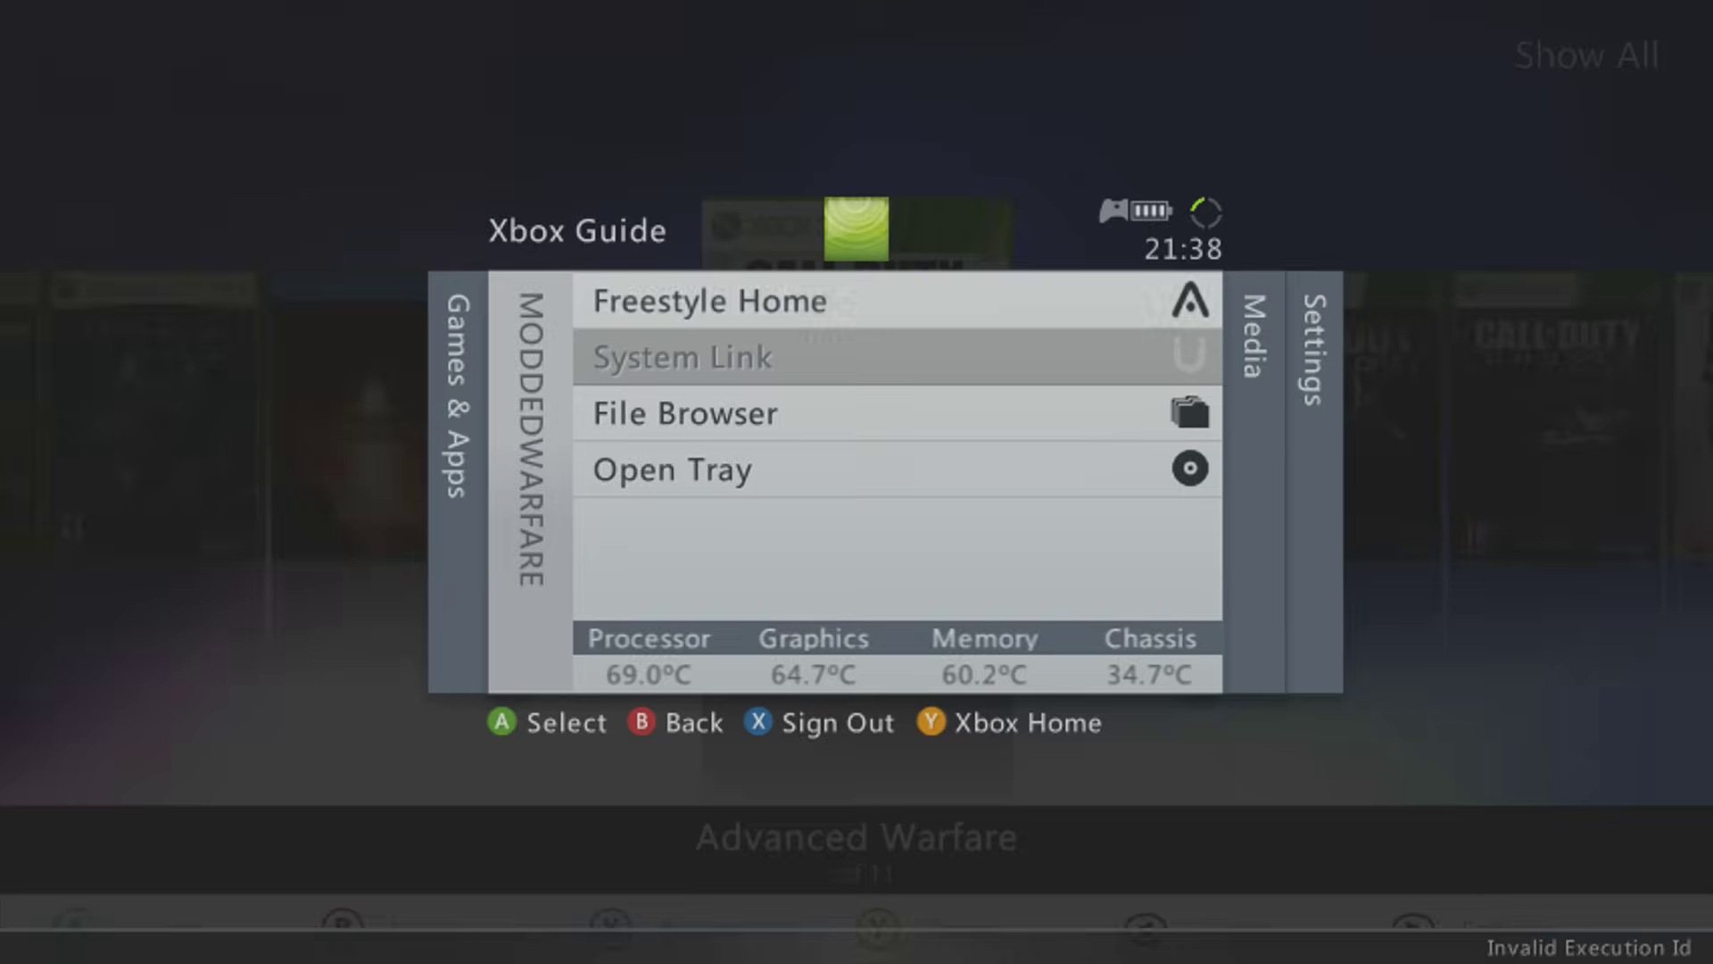
key("Up")
key("Down")
key("Down")
key("Down")
key("Up")
key("Up")
key("Up")
key("Down")
key("Down")
Examine the Xbox Guide's Media and Games & Apps pages, recheck its main page icons, and close the guide.
key("Down")
key("Right")
key("Right")
key("Left")
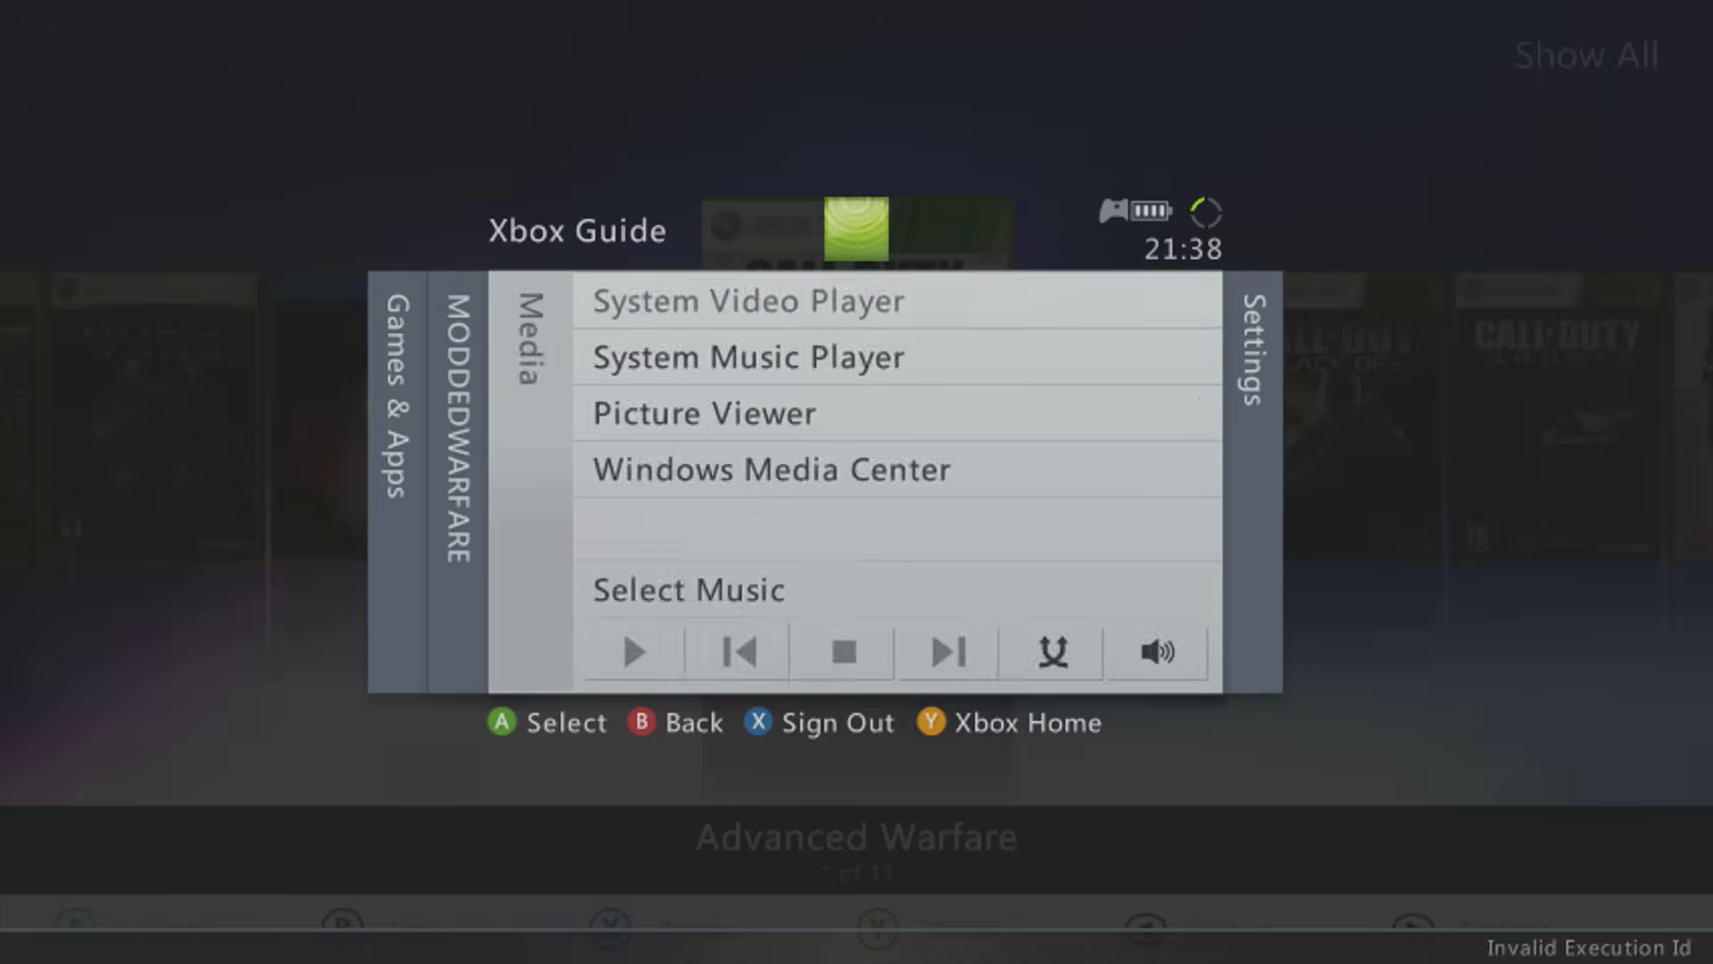
key("Left")
key("Left")
key("Right")
key("Up")
key("Up")
key("Up")
key("Down")
key("Up")
key("Down")
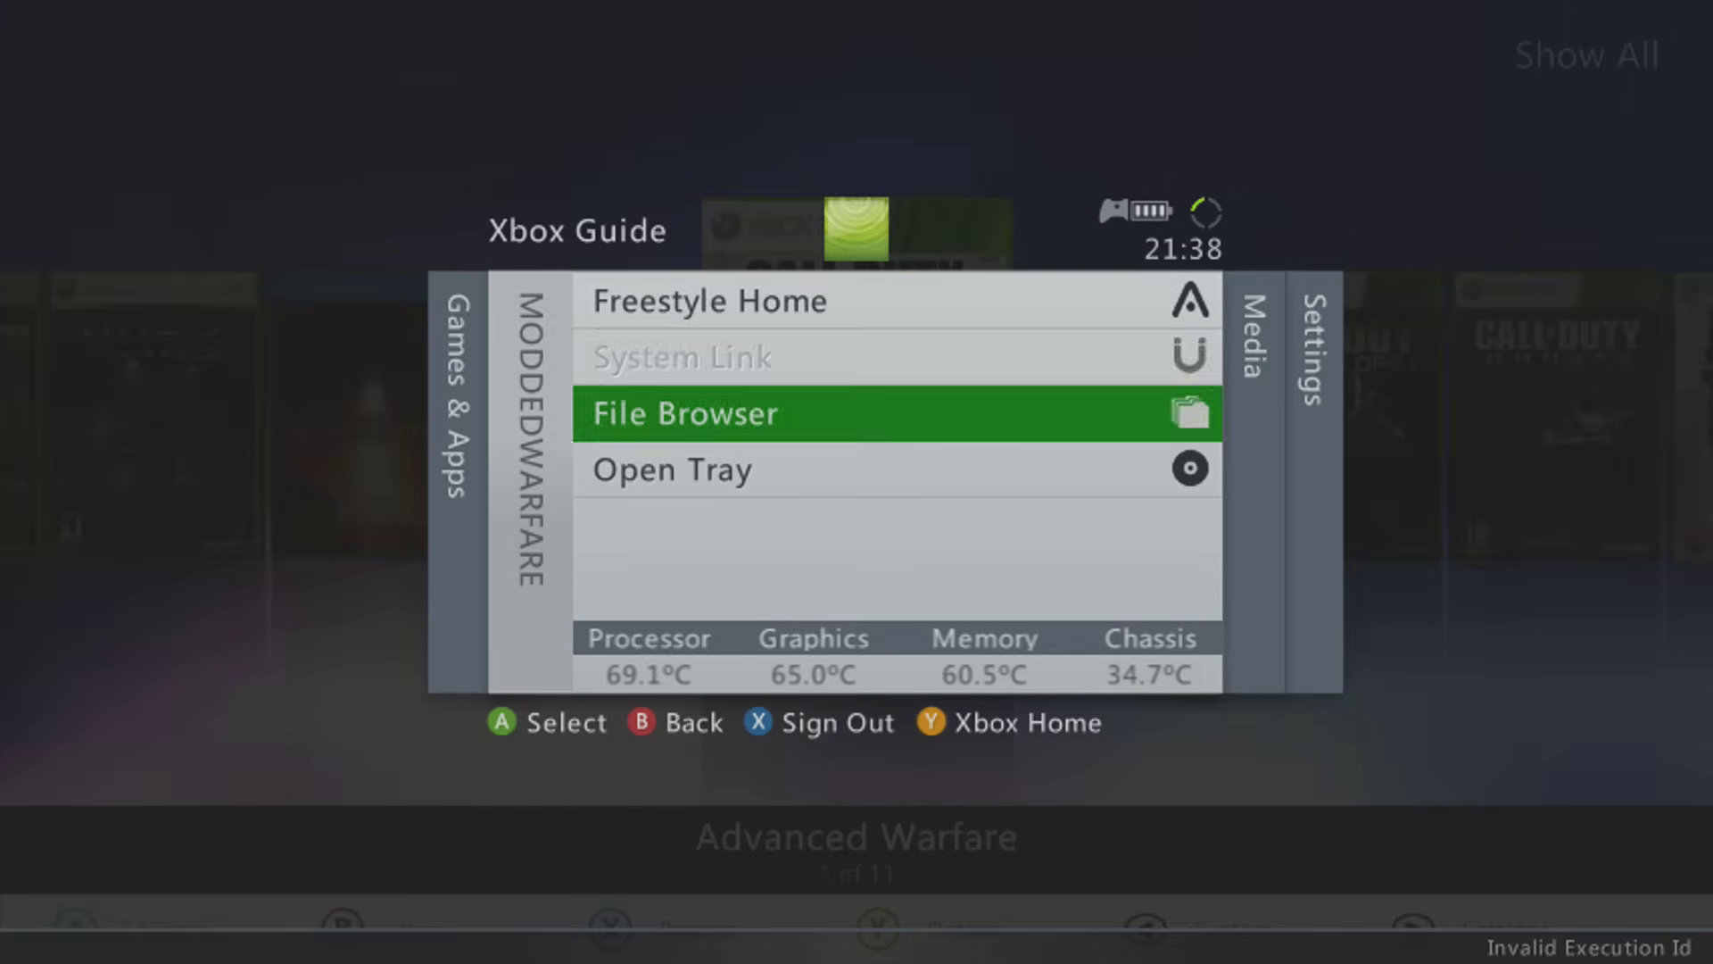
key("Up")
key("Right")
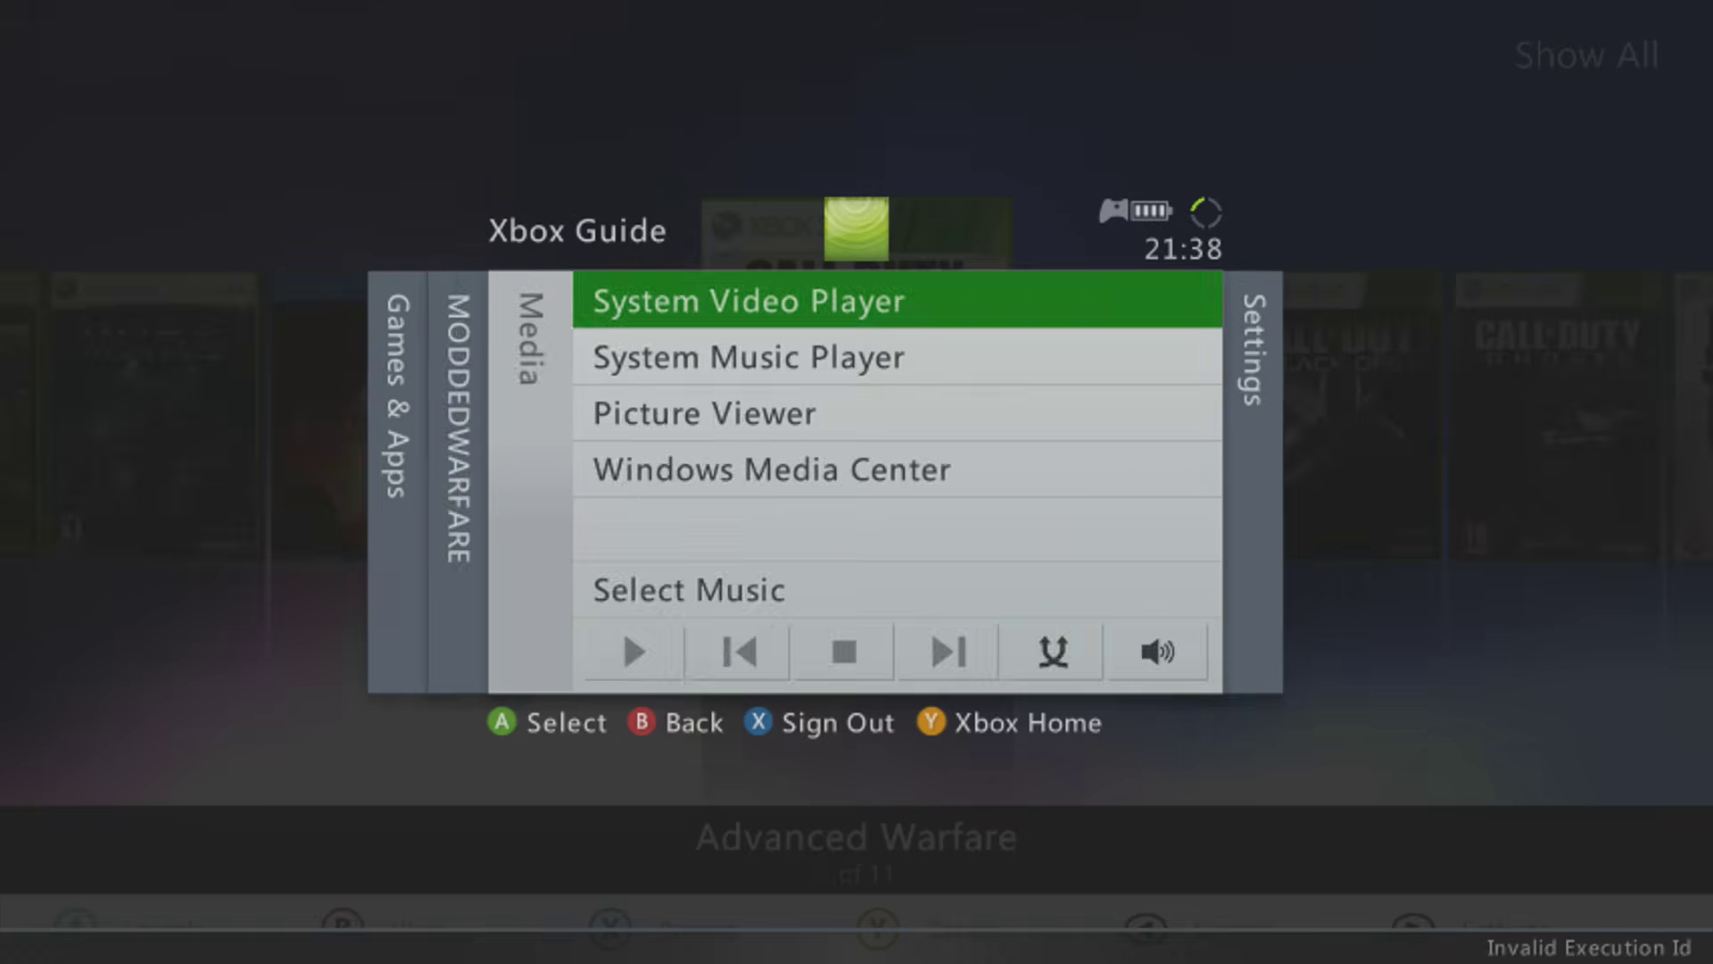
key("Left")
key("Down")
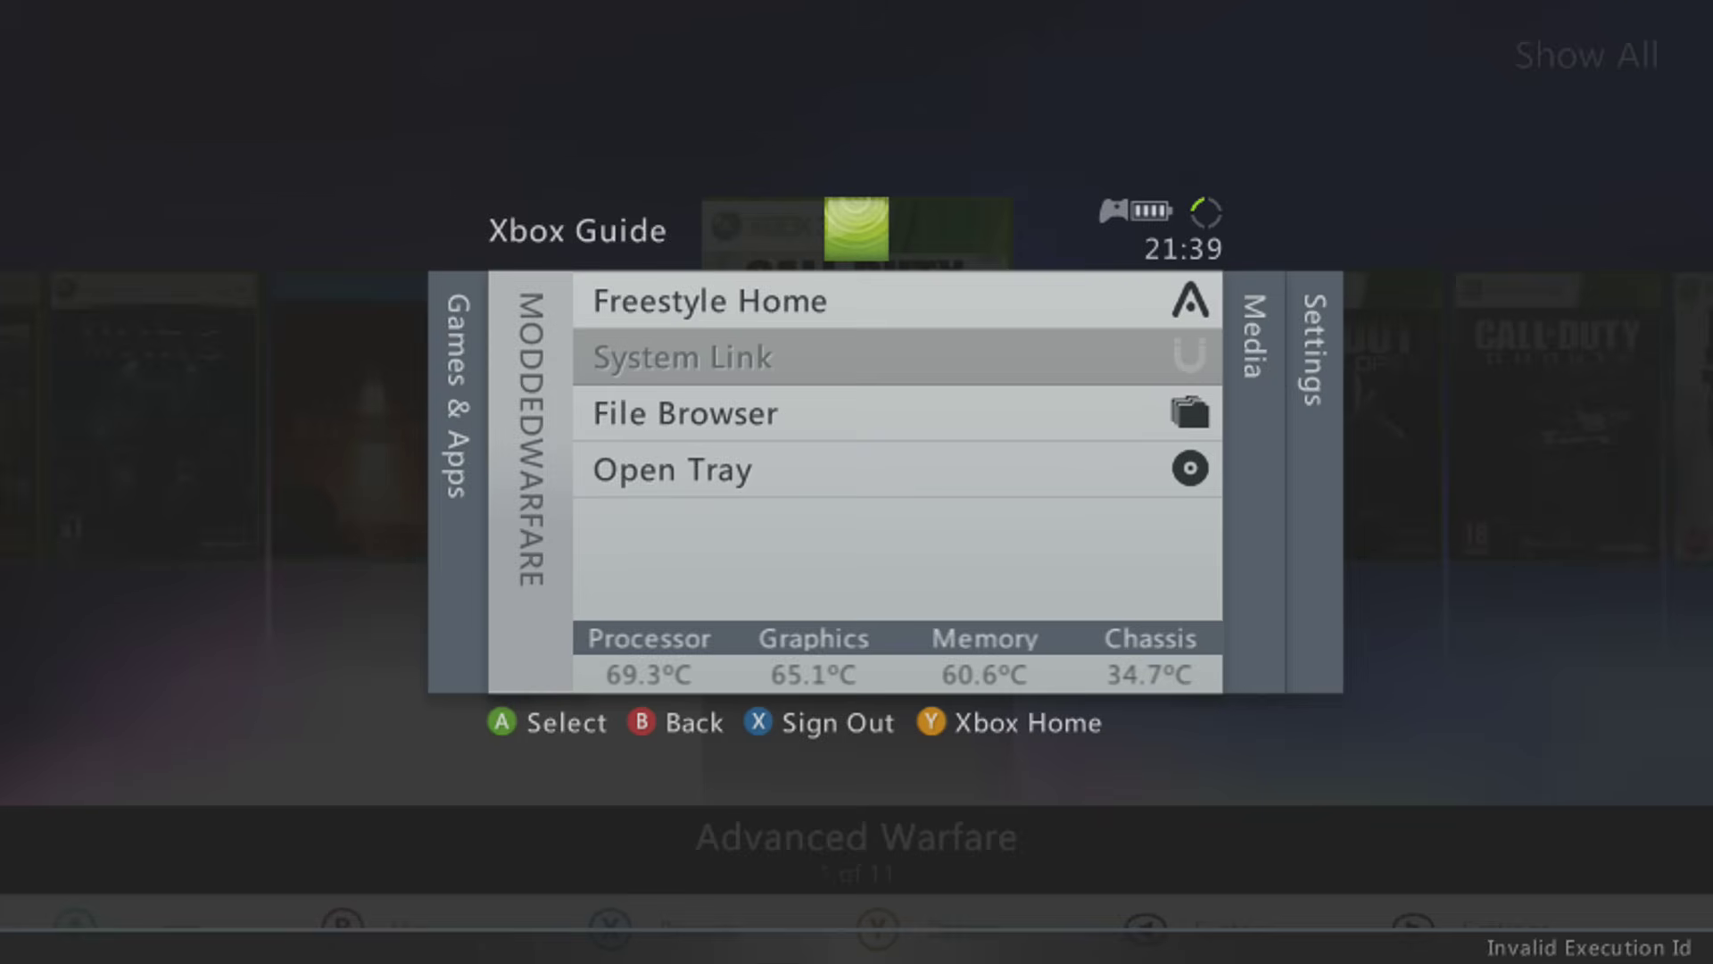
key("Left")
Browse the game covers in the library to examine the new skin's coverflow layout.
key("Left")
key("Right")
key("Escape")
key("Left")
key("Left")
key("Left")
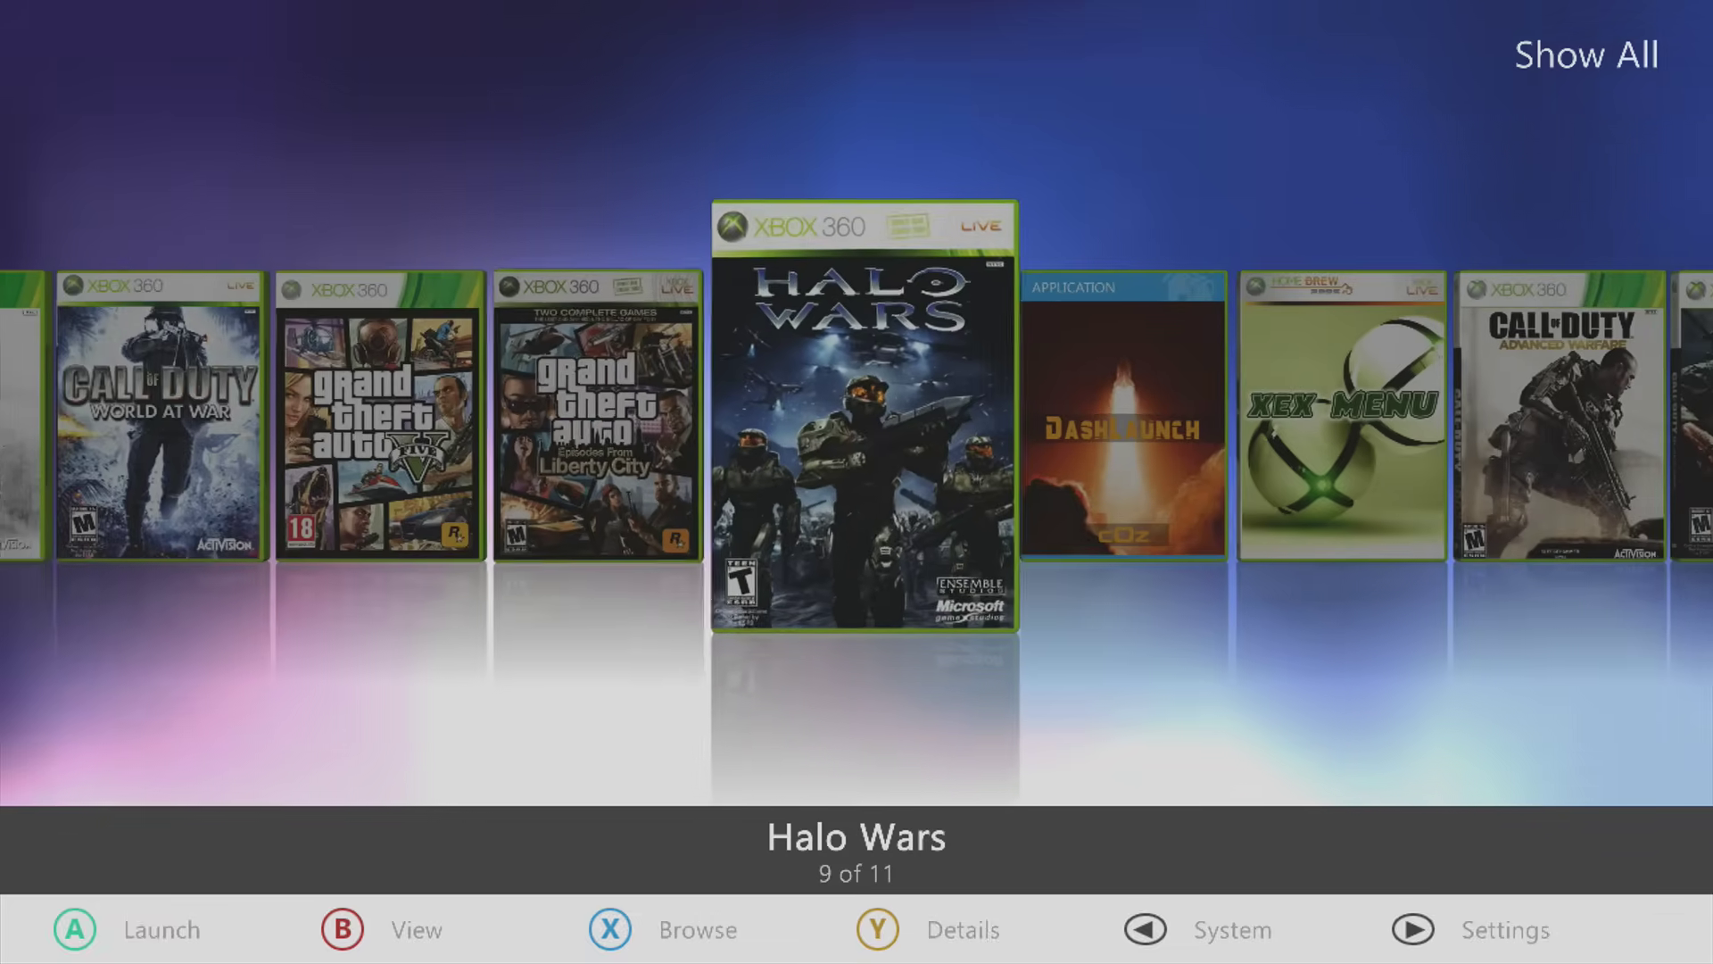
key("Left")
key("Left")
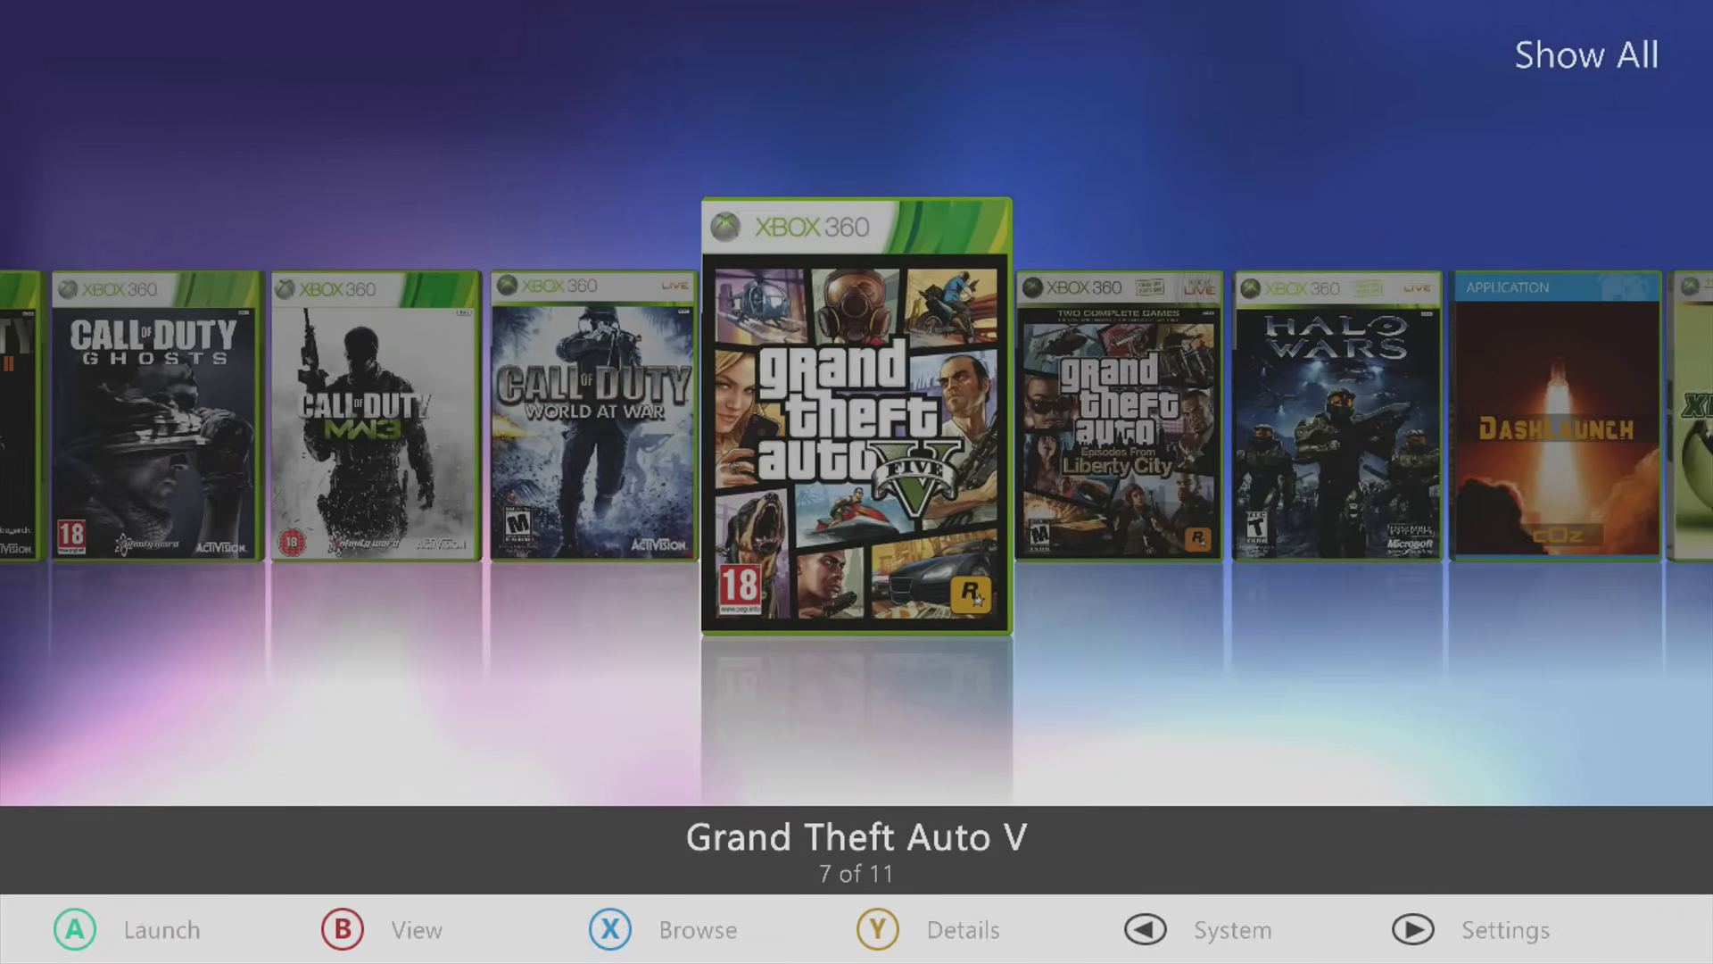
key("Left")
key("Right")
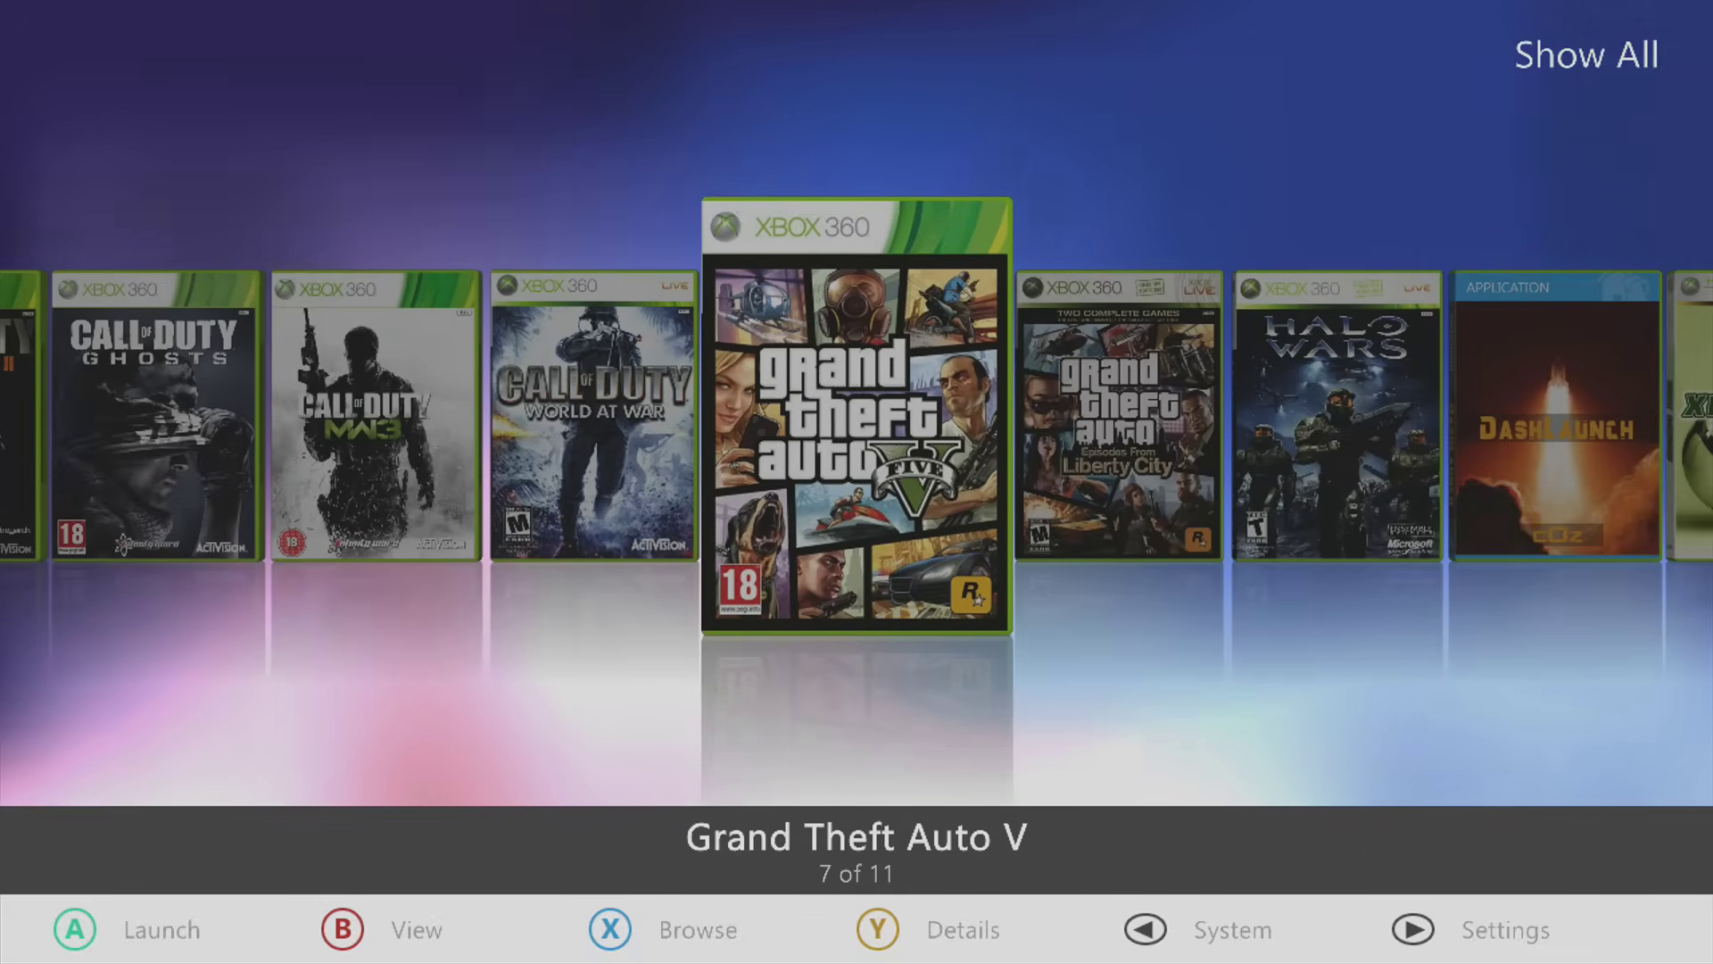
key("Left")
key("Right")
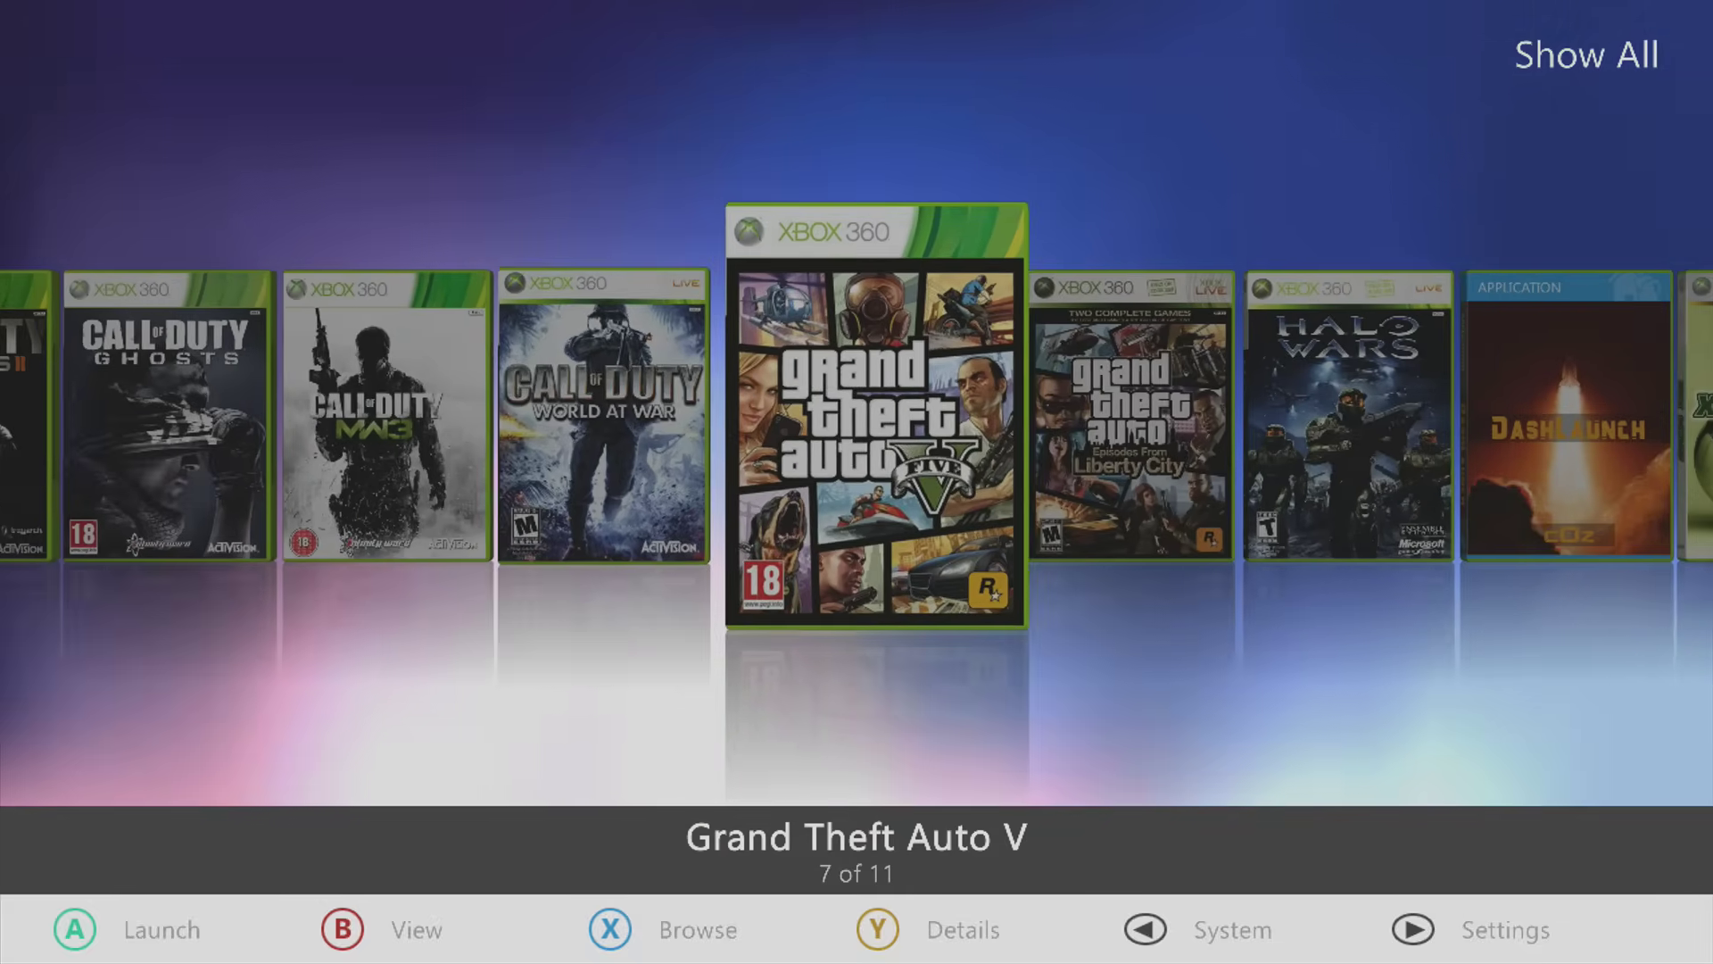
key("Left")
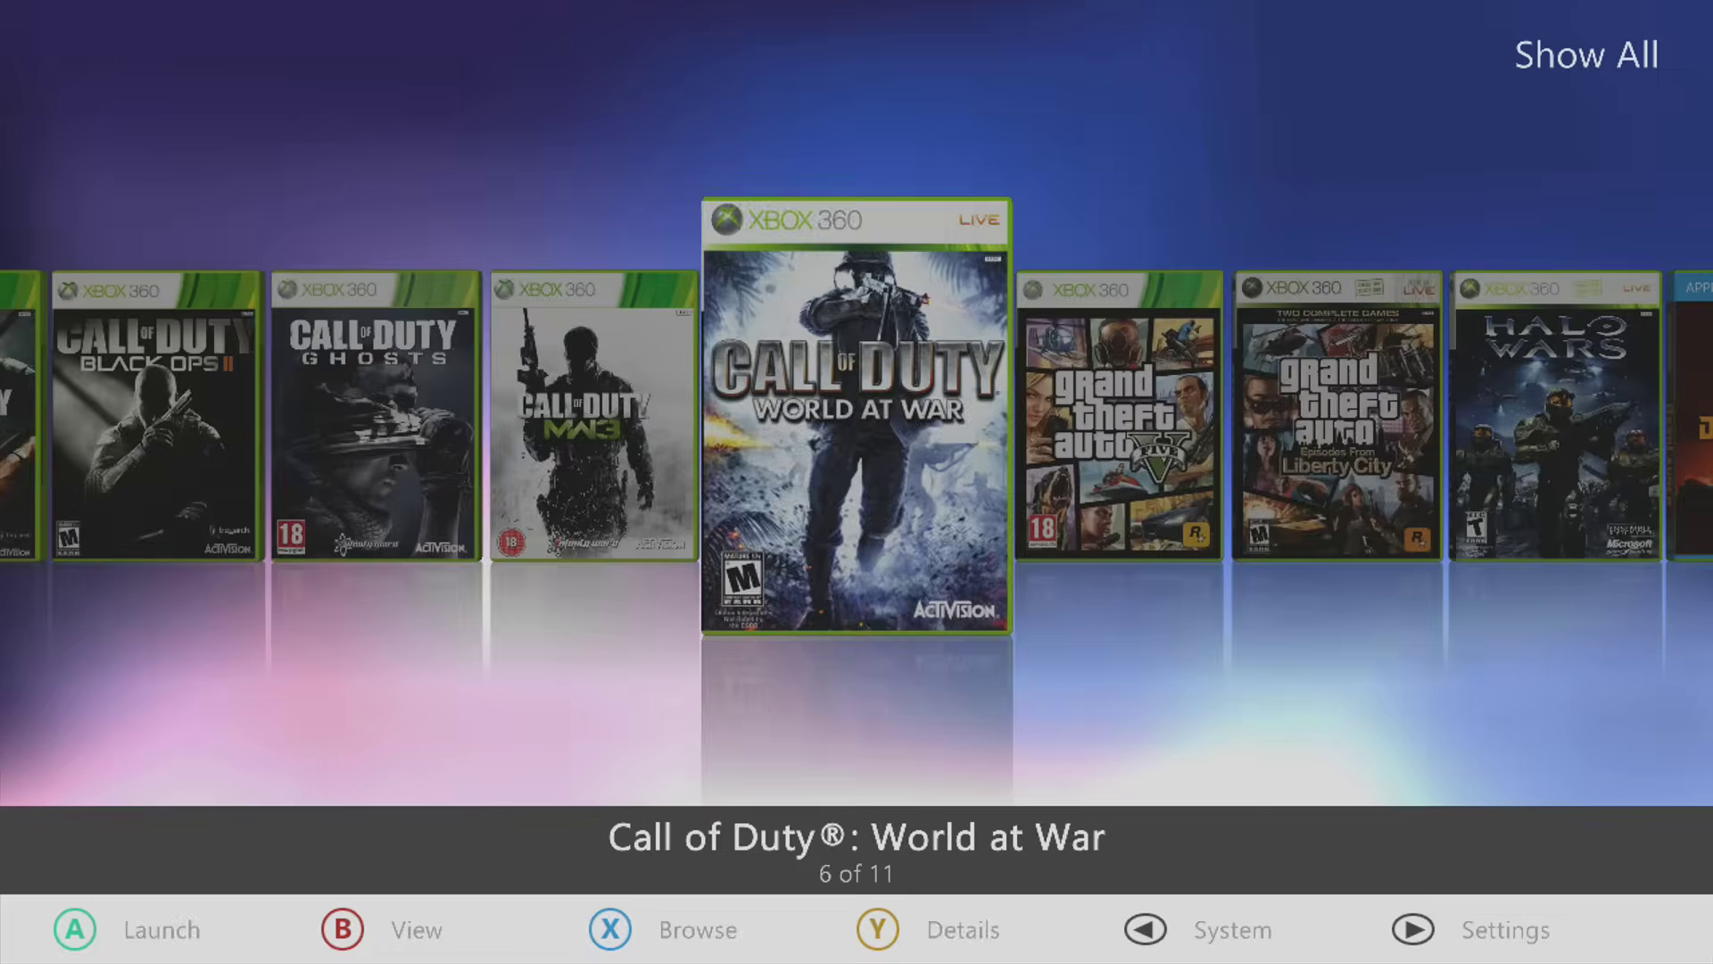
key("Left")
key("Left")
key("Left")
key("Left")
key("Left")
key("Left")
key("Left")
key("Left")
key("Left")
key("Left")
key("Left")
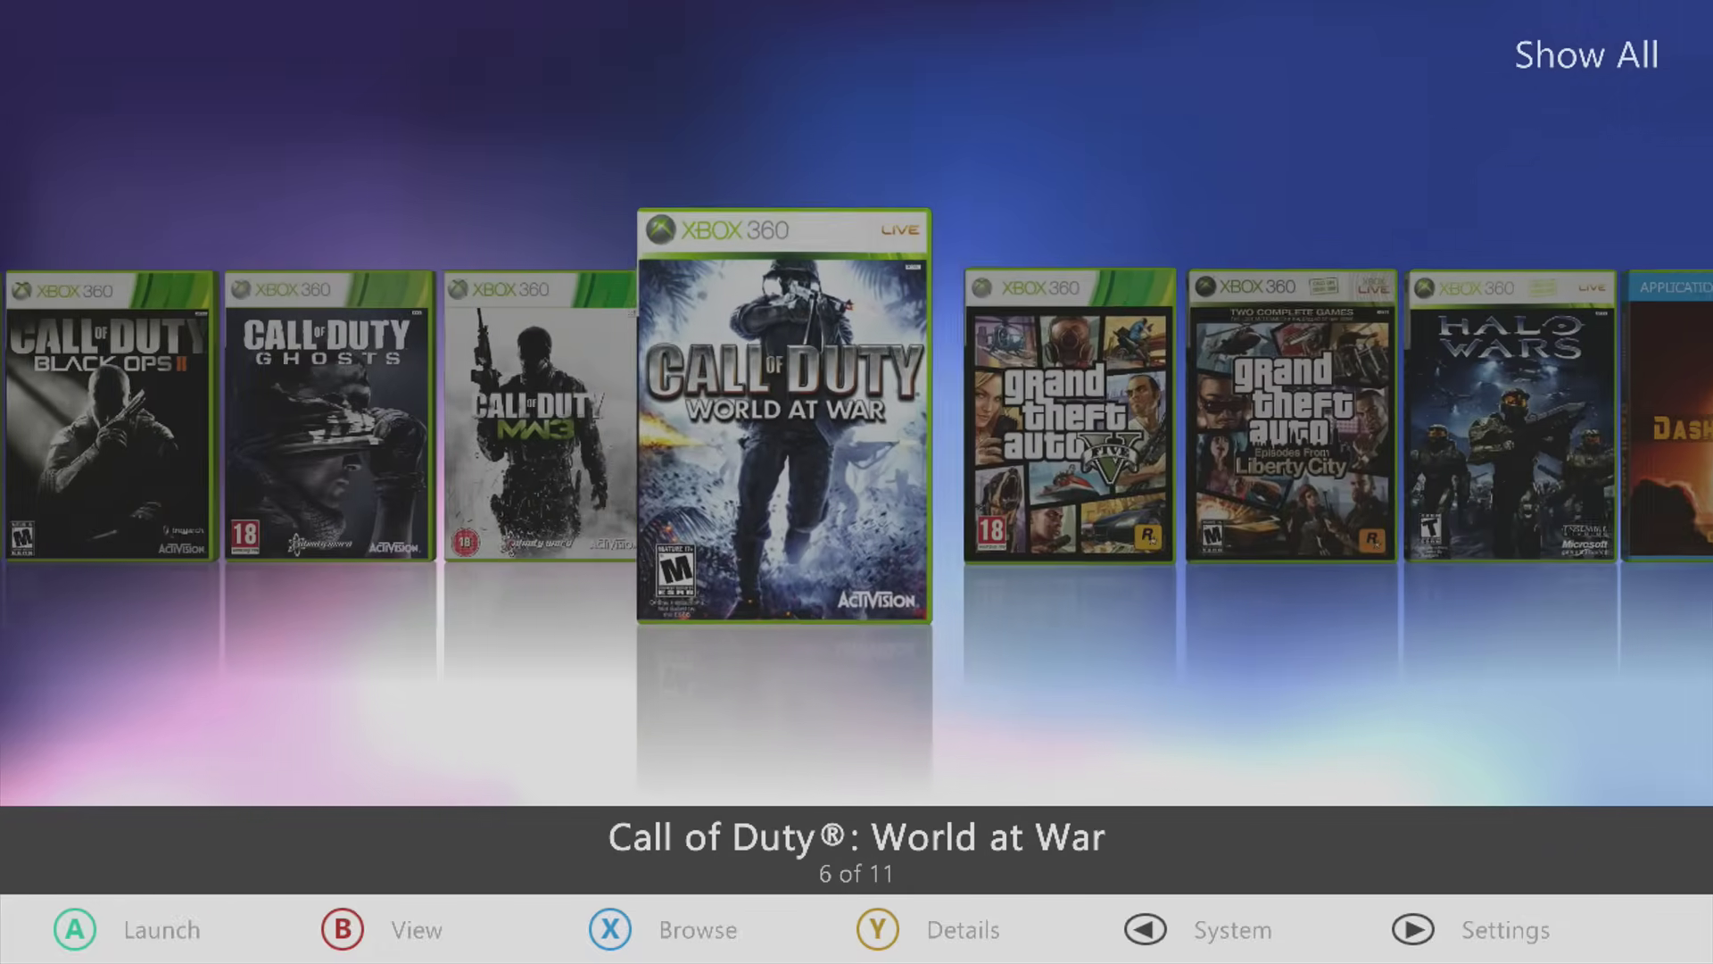
key("Right")
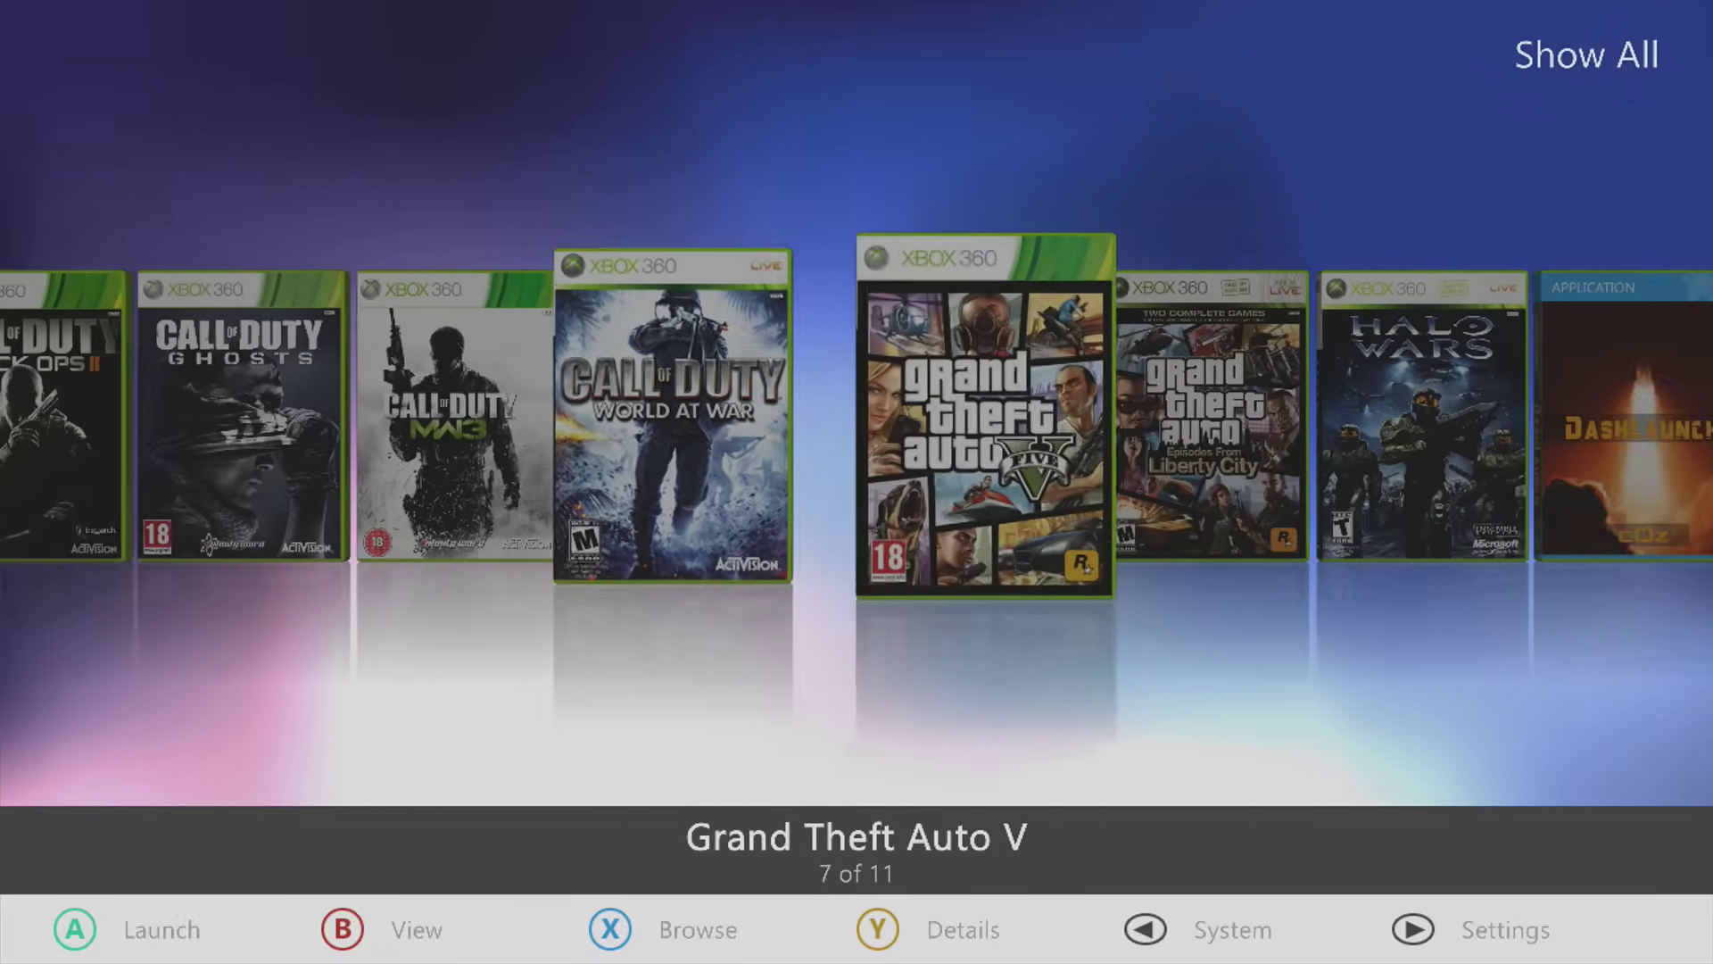
key("Left")
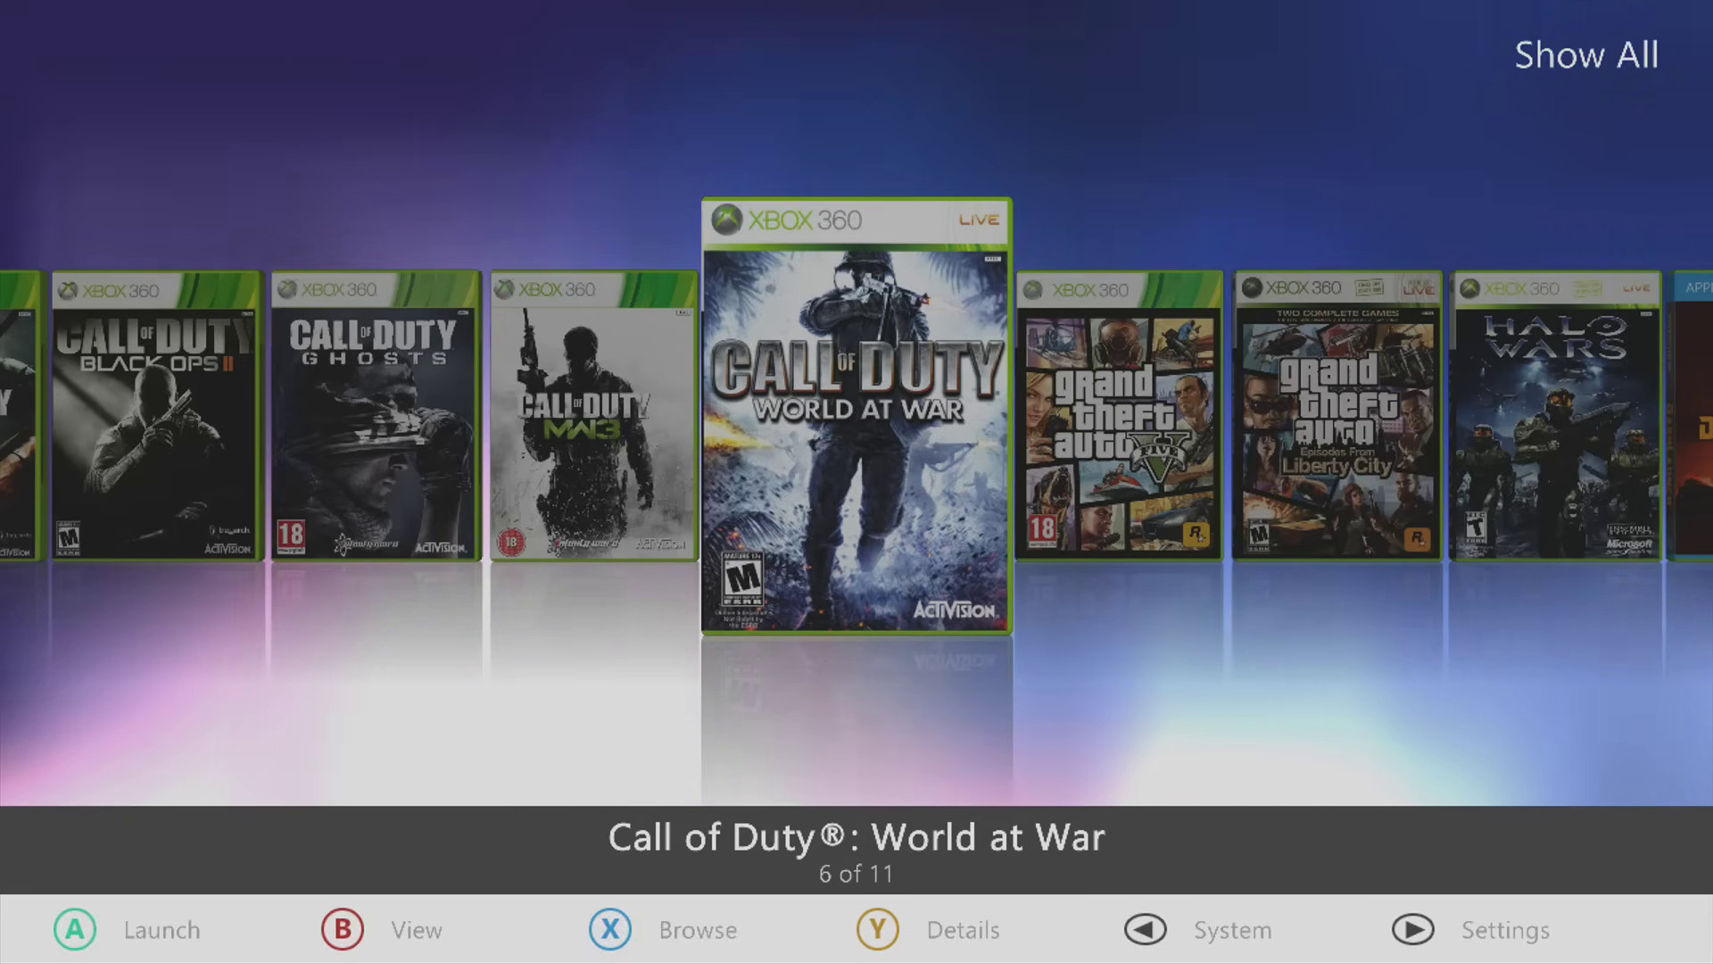
View the Xbox Guide once more, then check the System window and close it.
key("super")
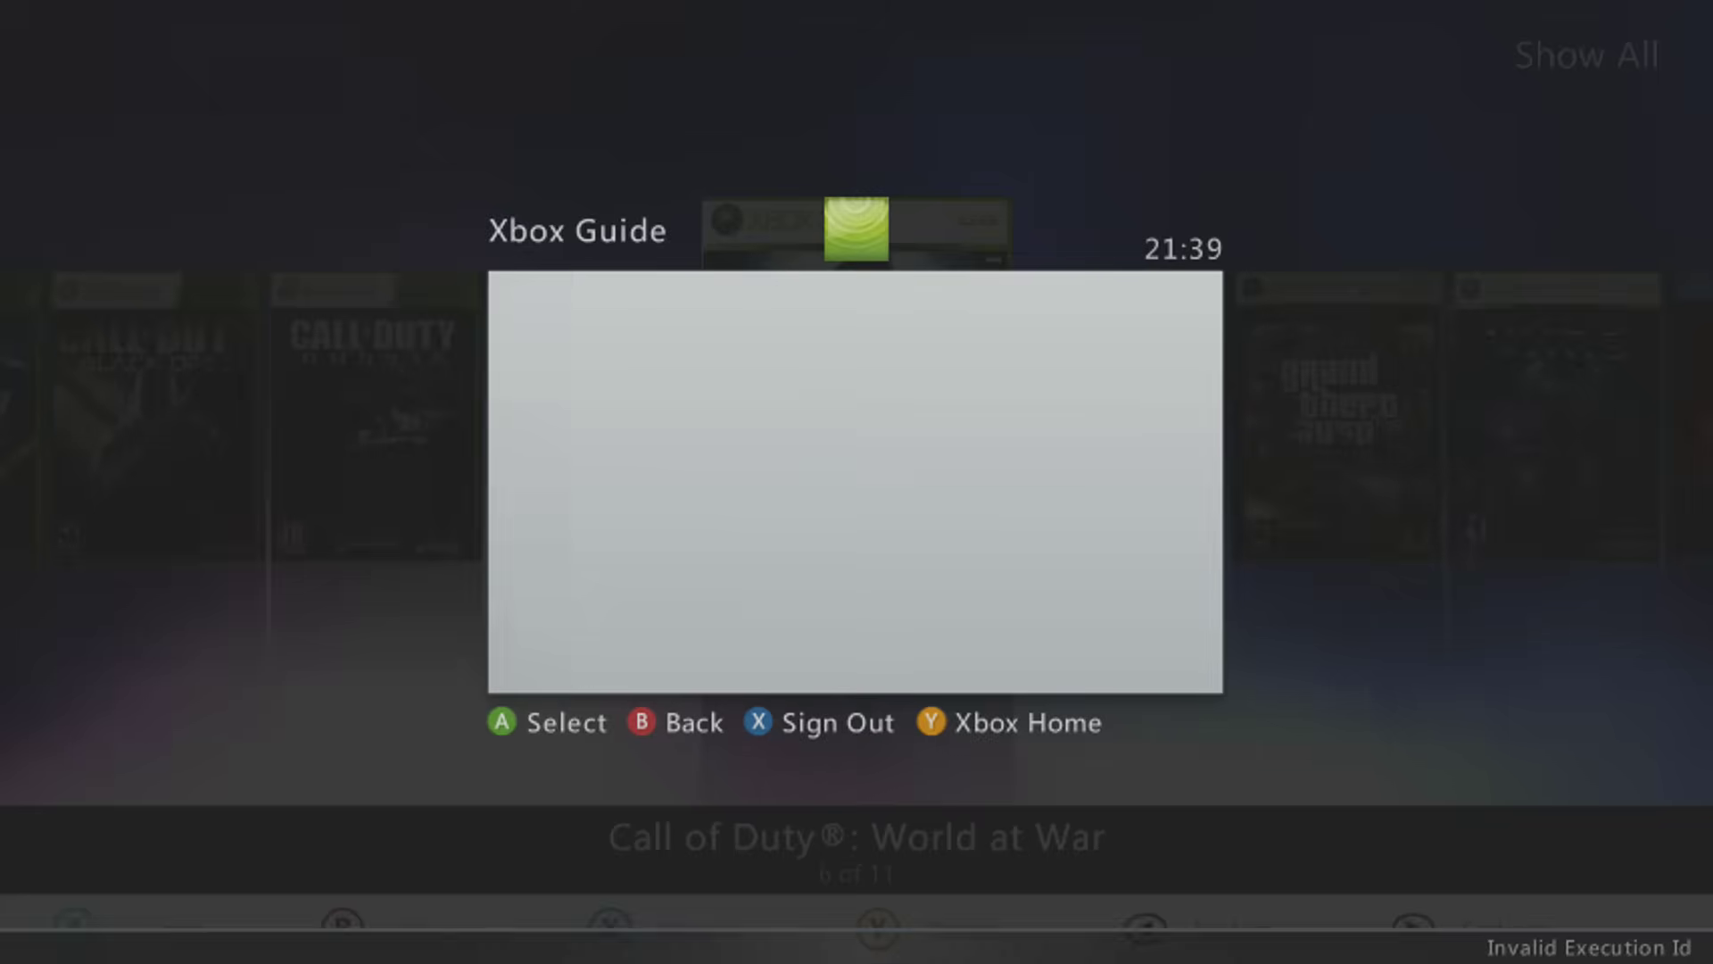
key("b")
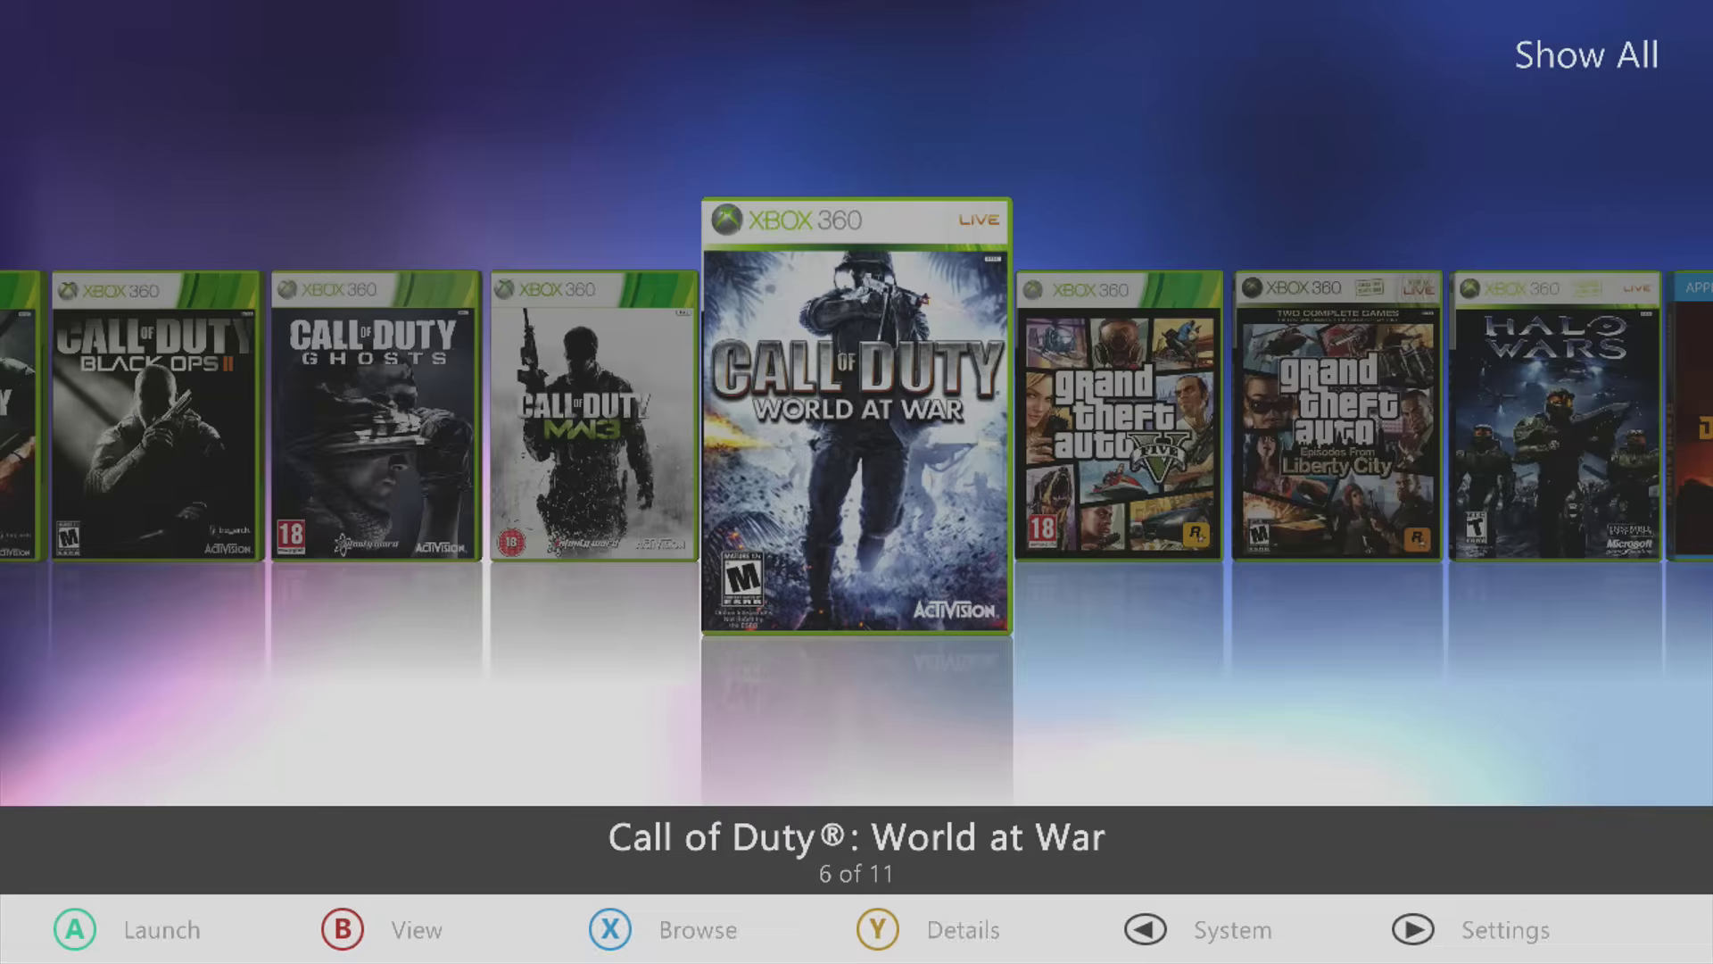
key("BackSpace")
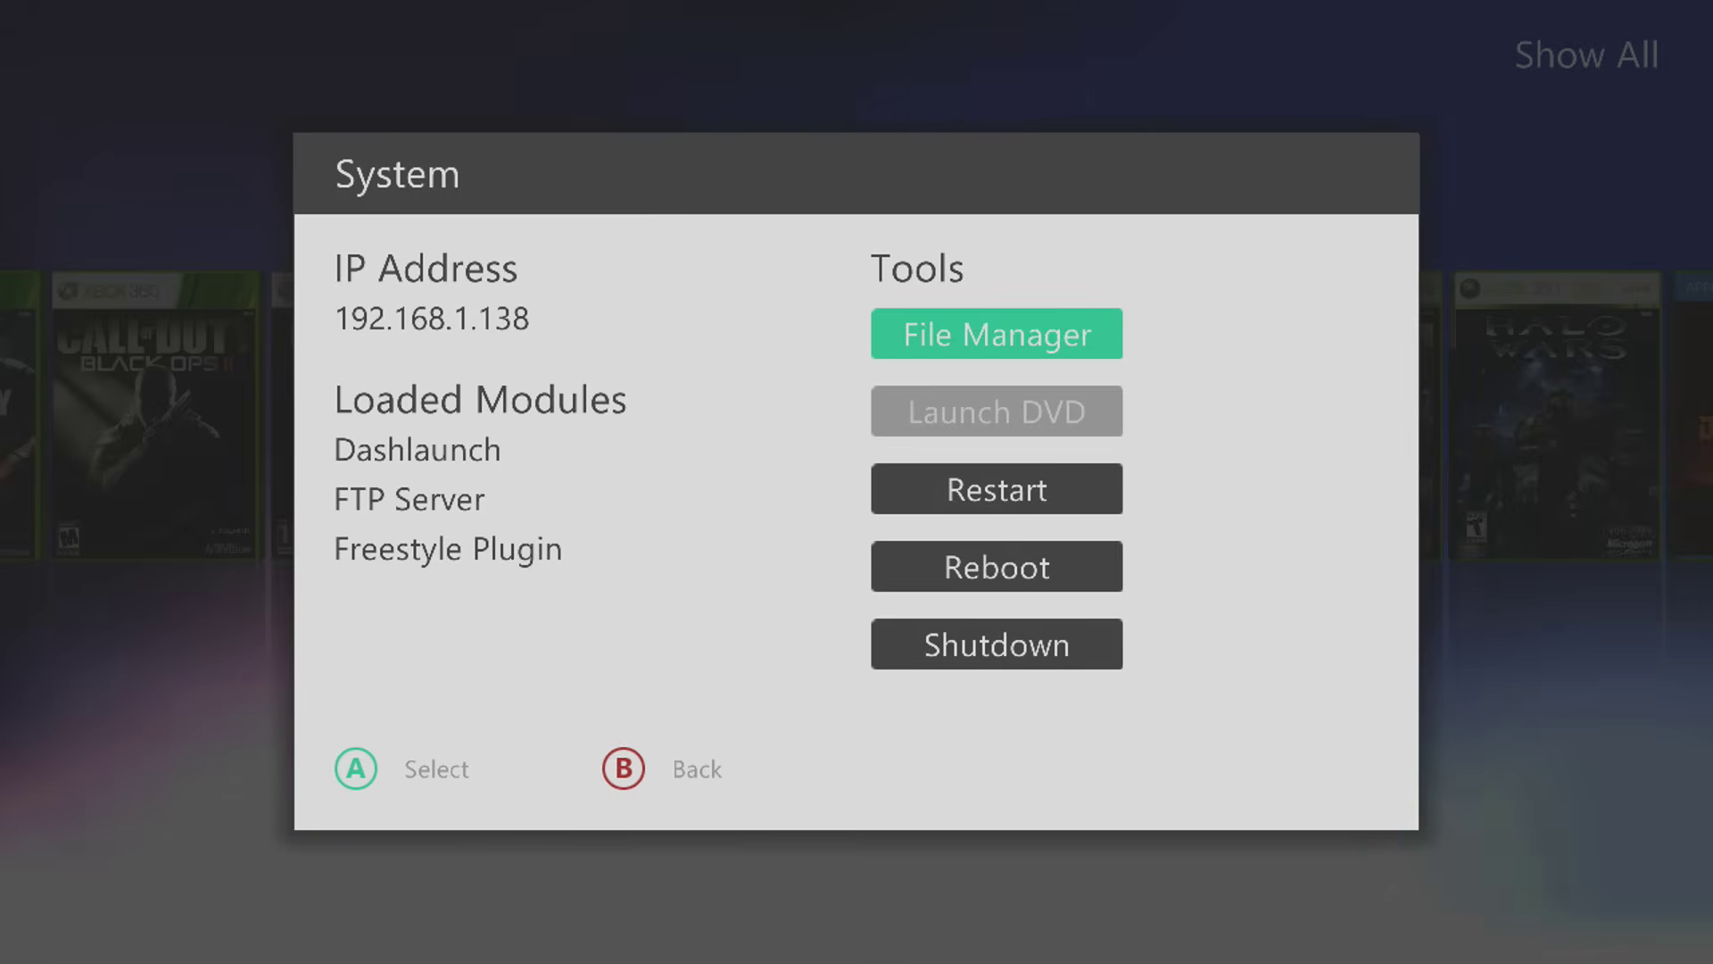
key("Escape")
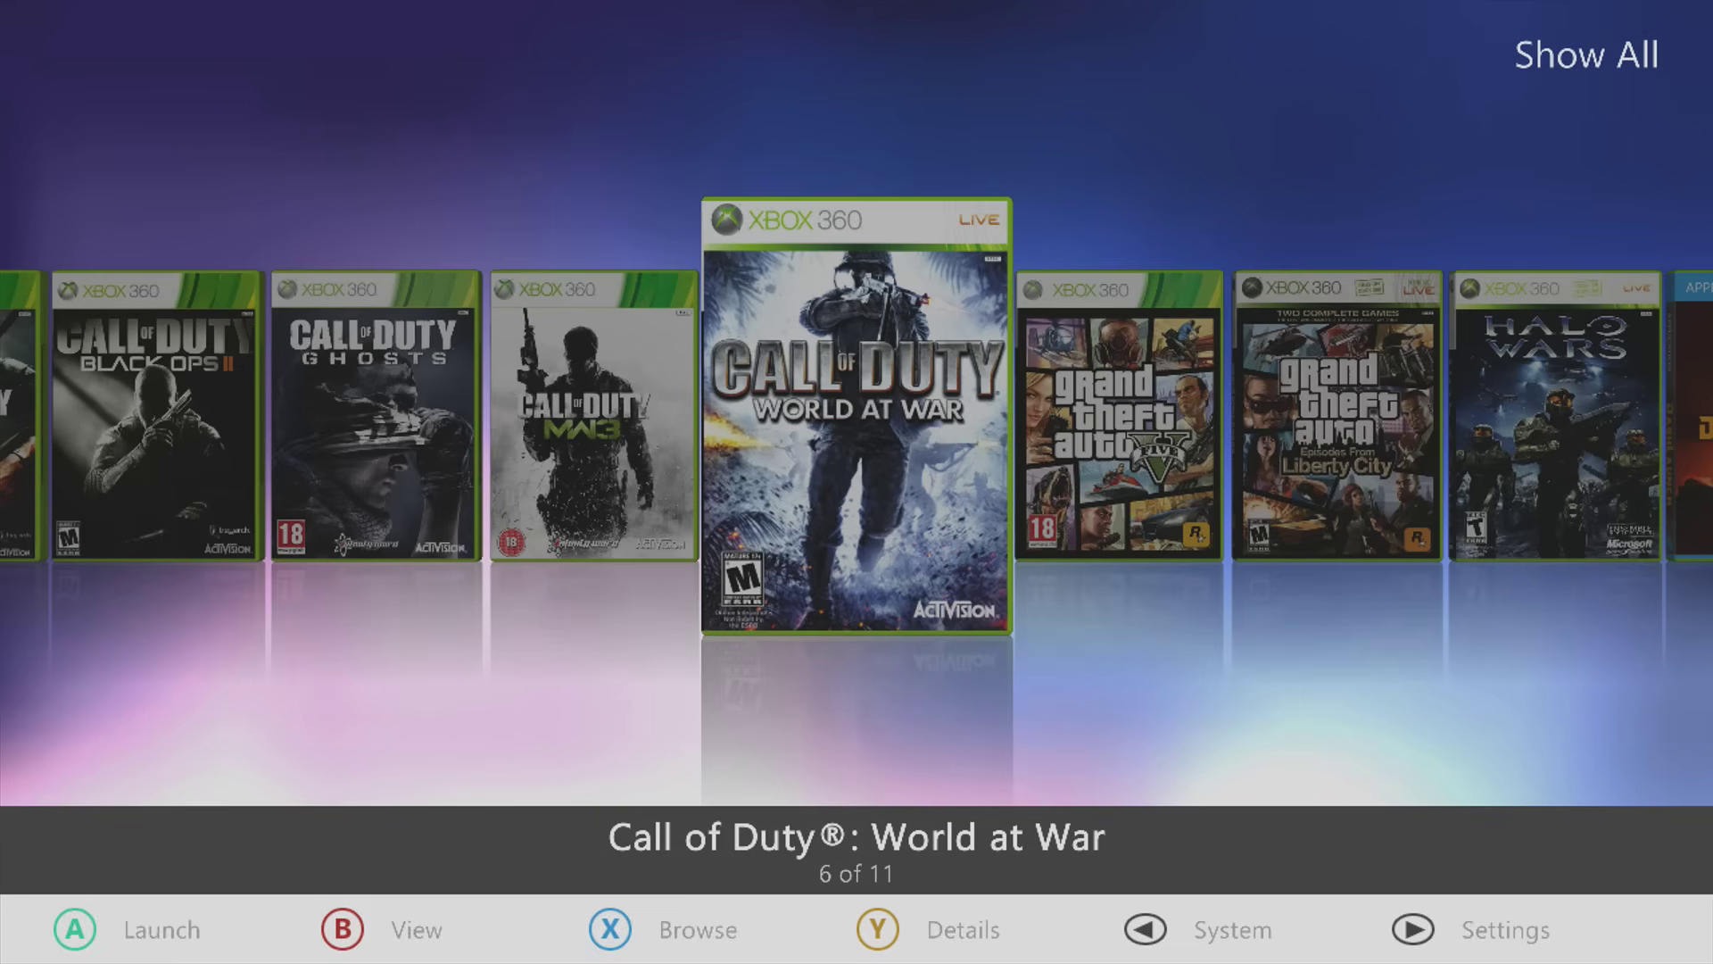
Find the DashLaunch Installer application in the game library and launch it.
key("Left")
key("Left")
key("Left")
key("Left")
key("Left")
key("Left")
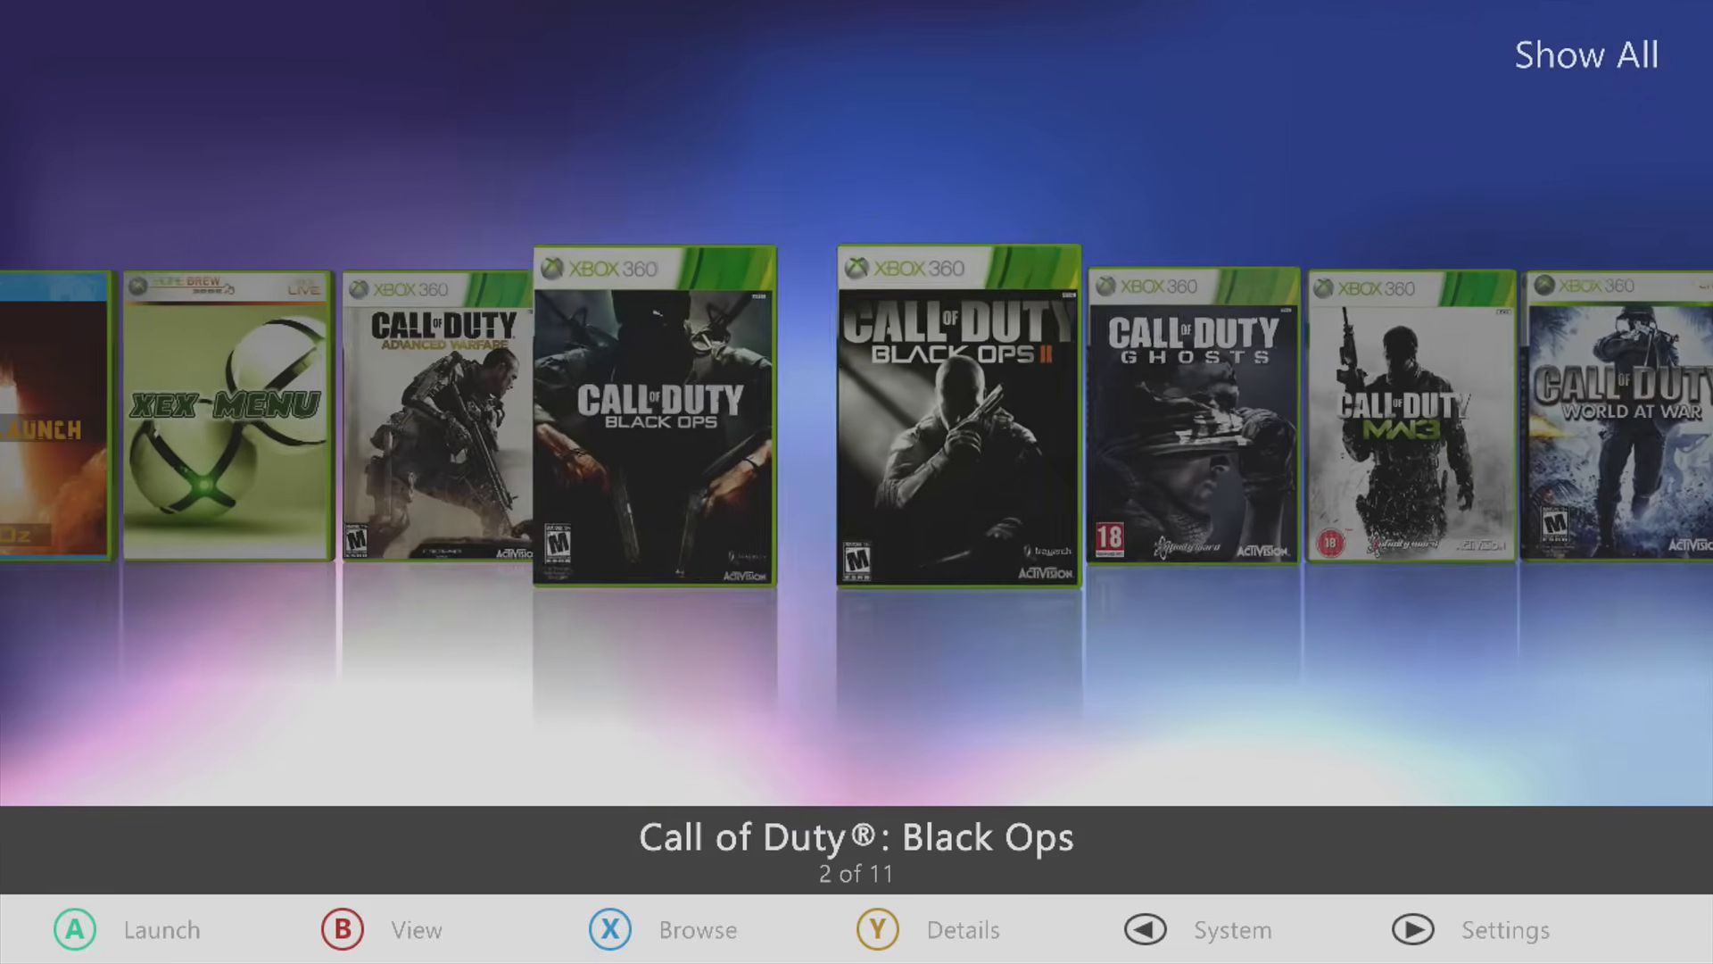
key("Left")
key("Left")
key("Left")
key("Left")
key("Left")
key("Left")
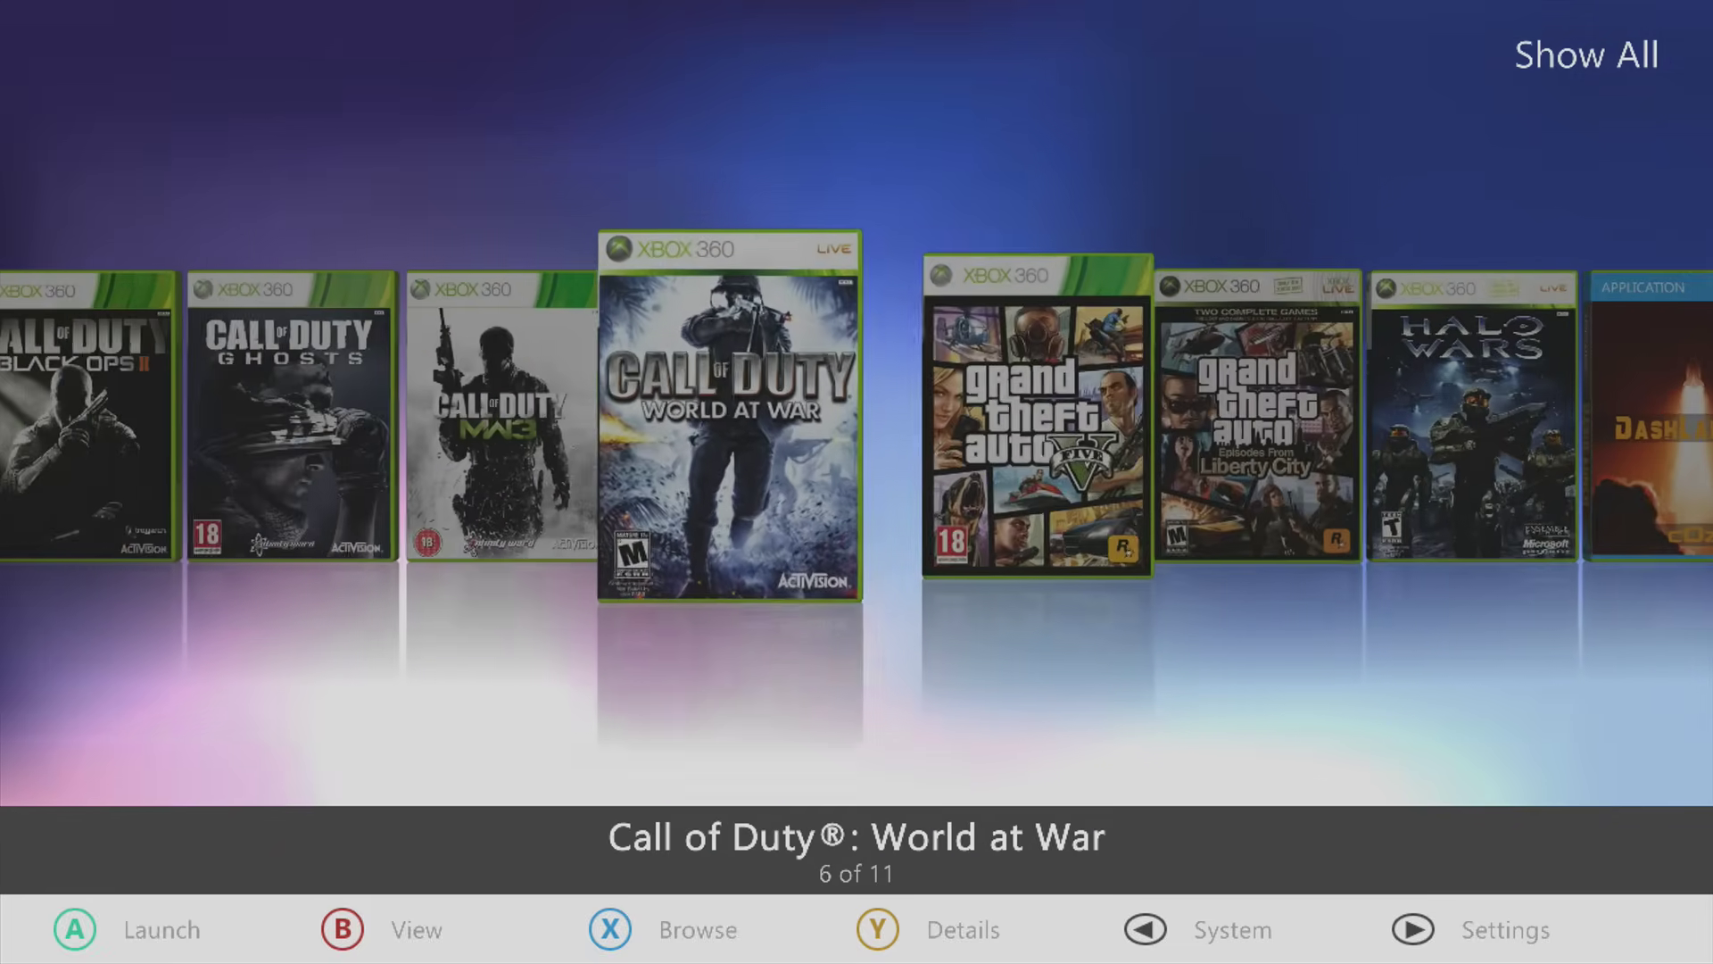
key("Left")
key("Left")
key("Left")
key("Left")
key("Left")
key("Left")
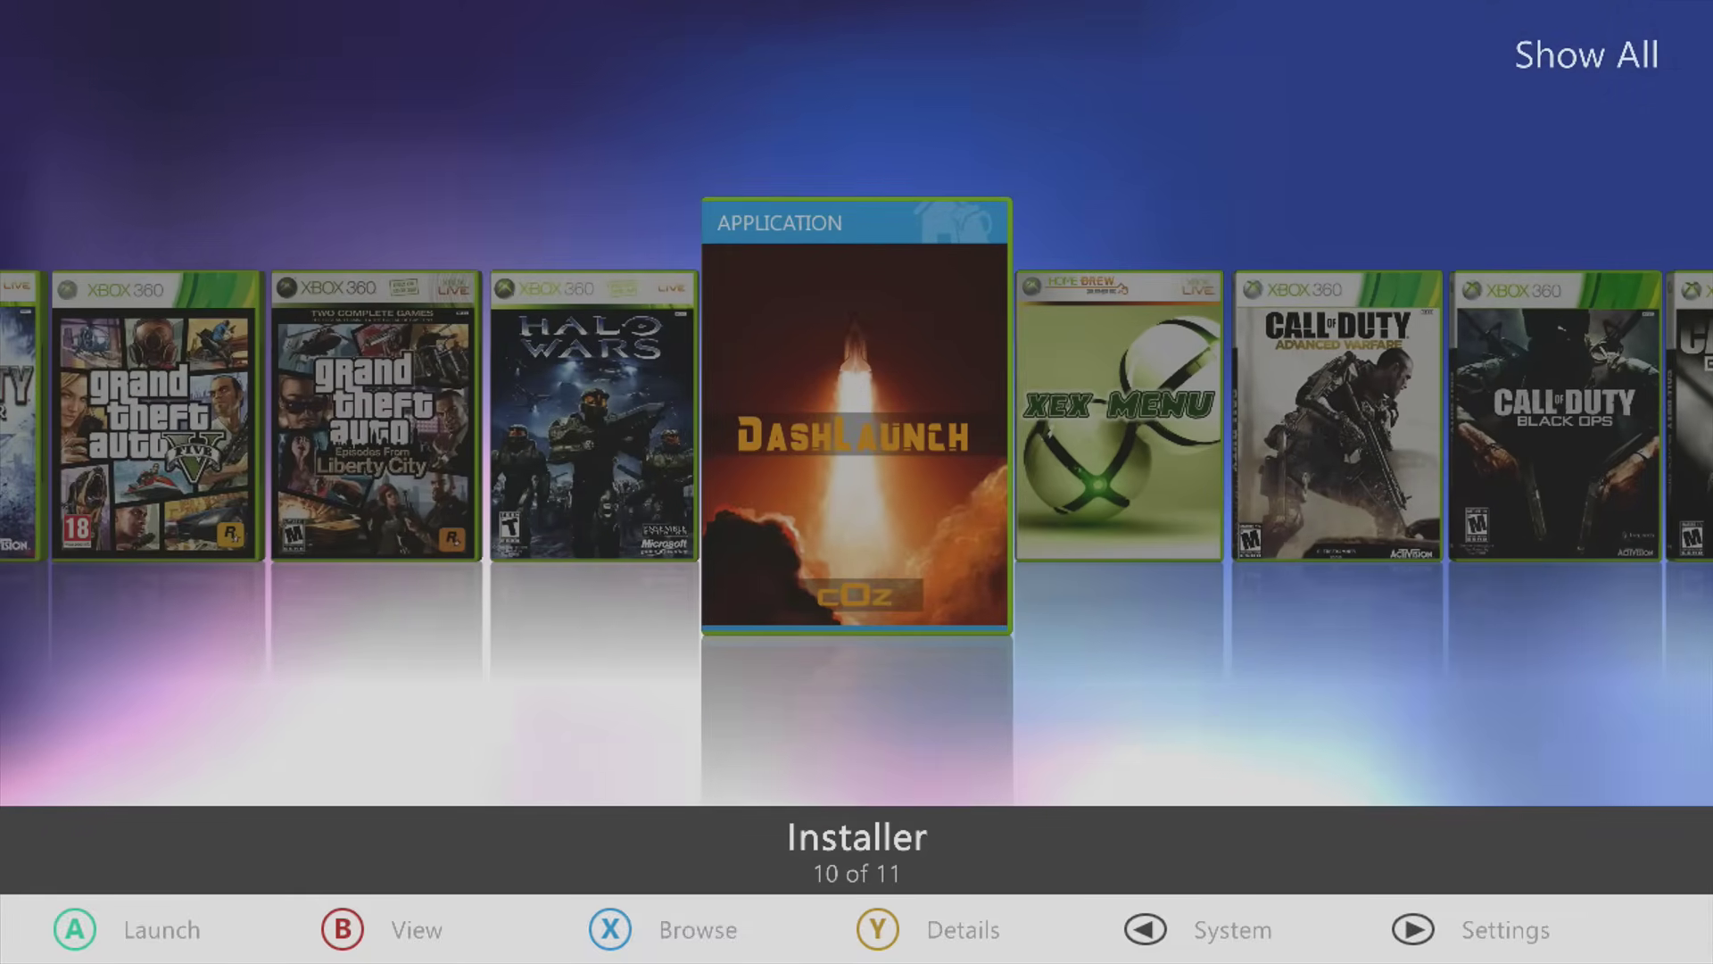
key("Return")
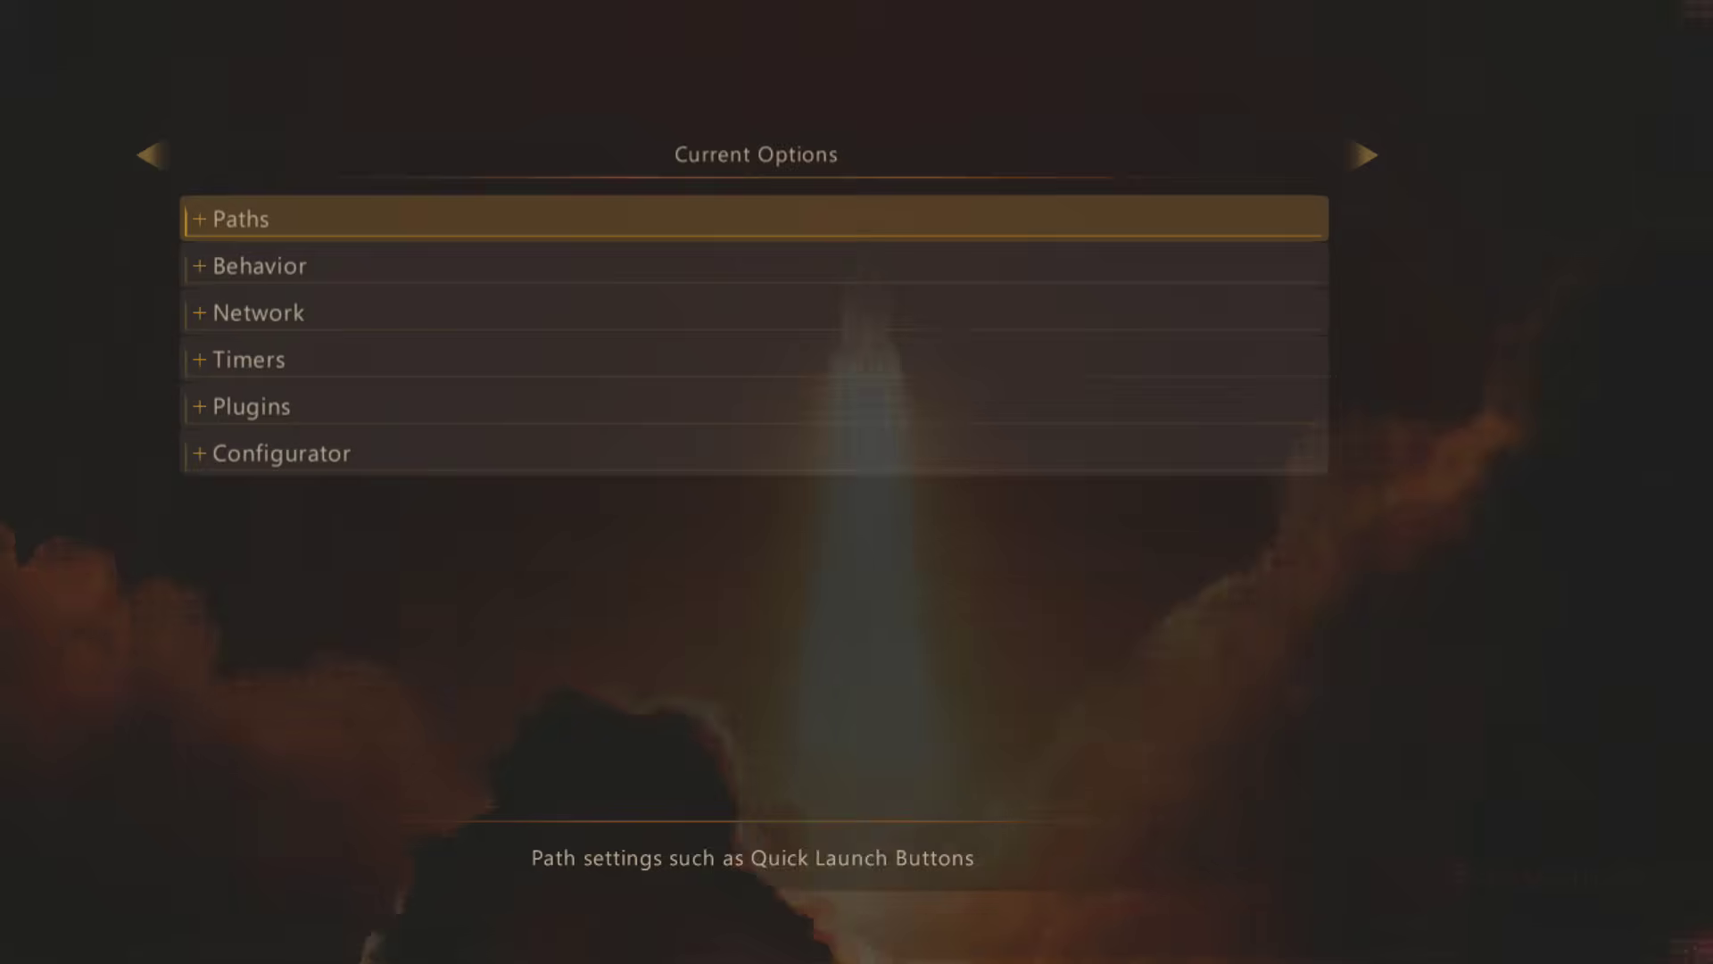
Expand the Network options in DashLaunch and check the liveblock setting.
key("Down")
key("Down")
key("Return")
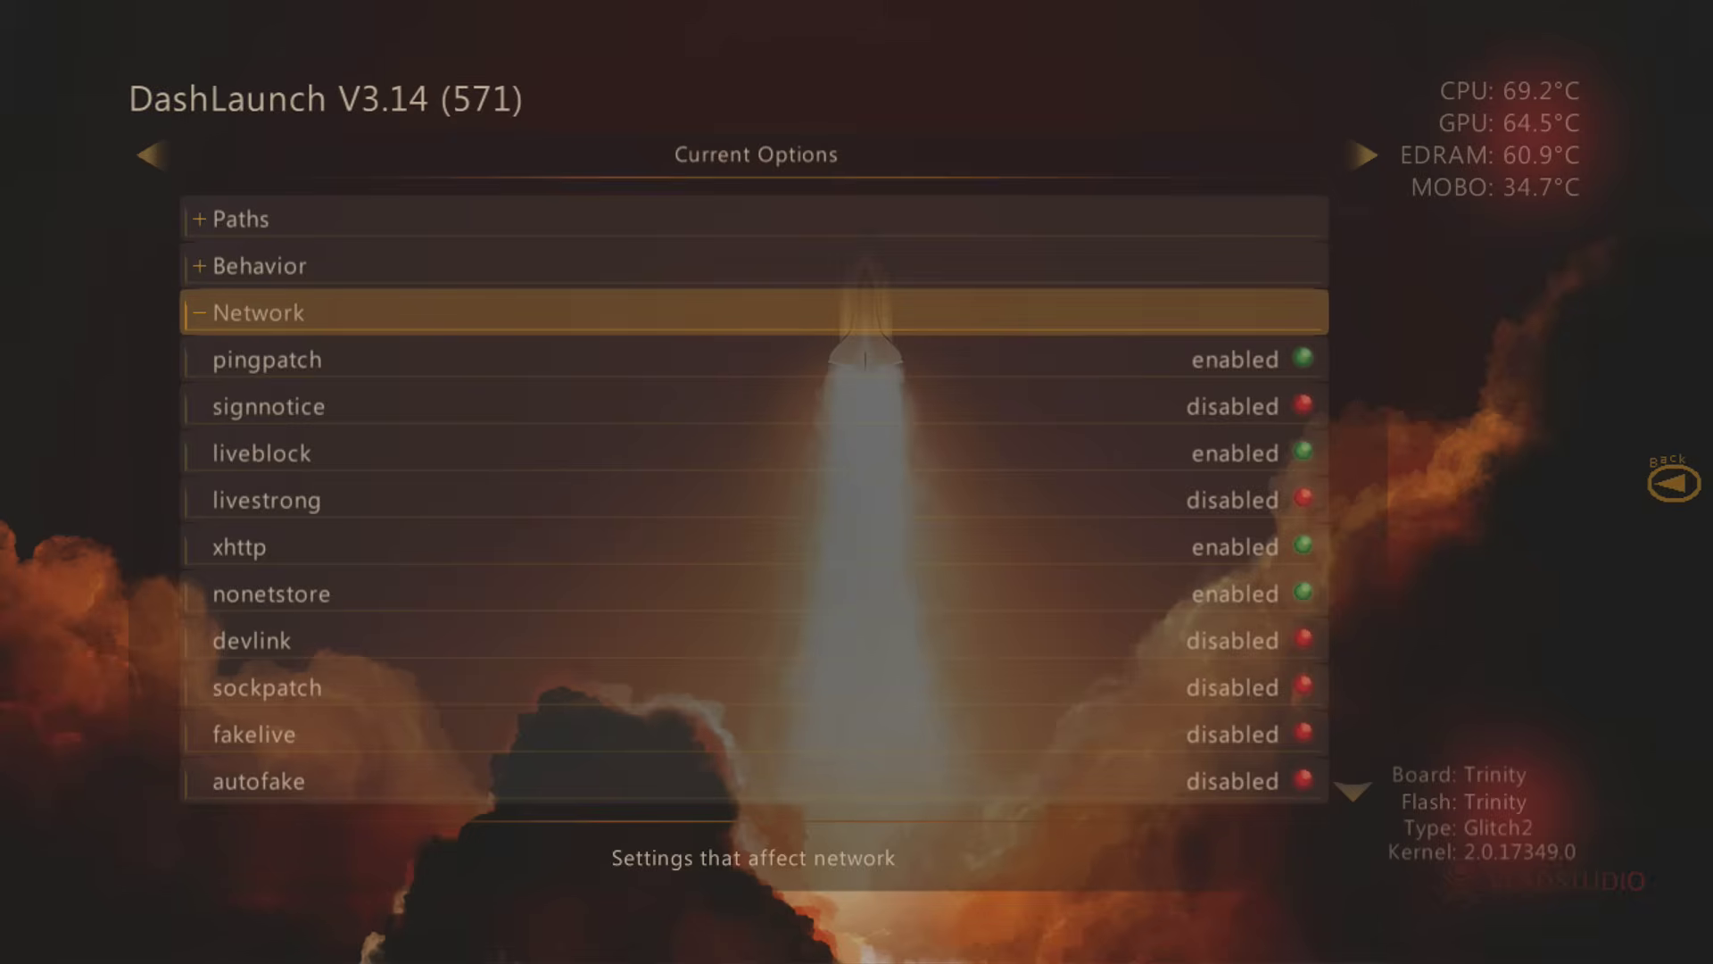
key("Down")
key("Down")
key("Down")
key("Down")
key("Down")
key("Up")
key("Up")
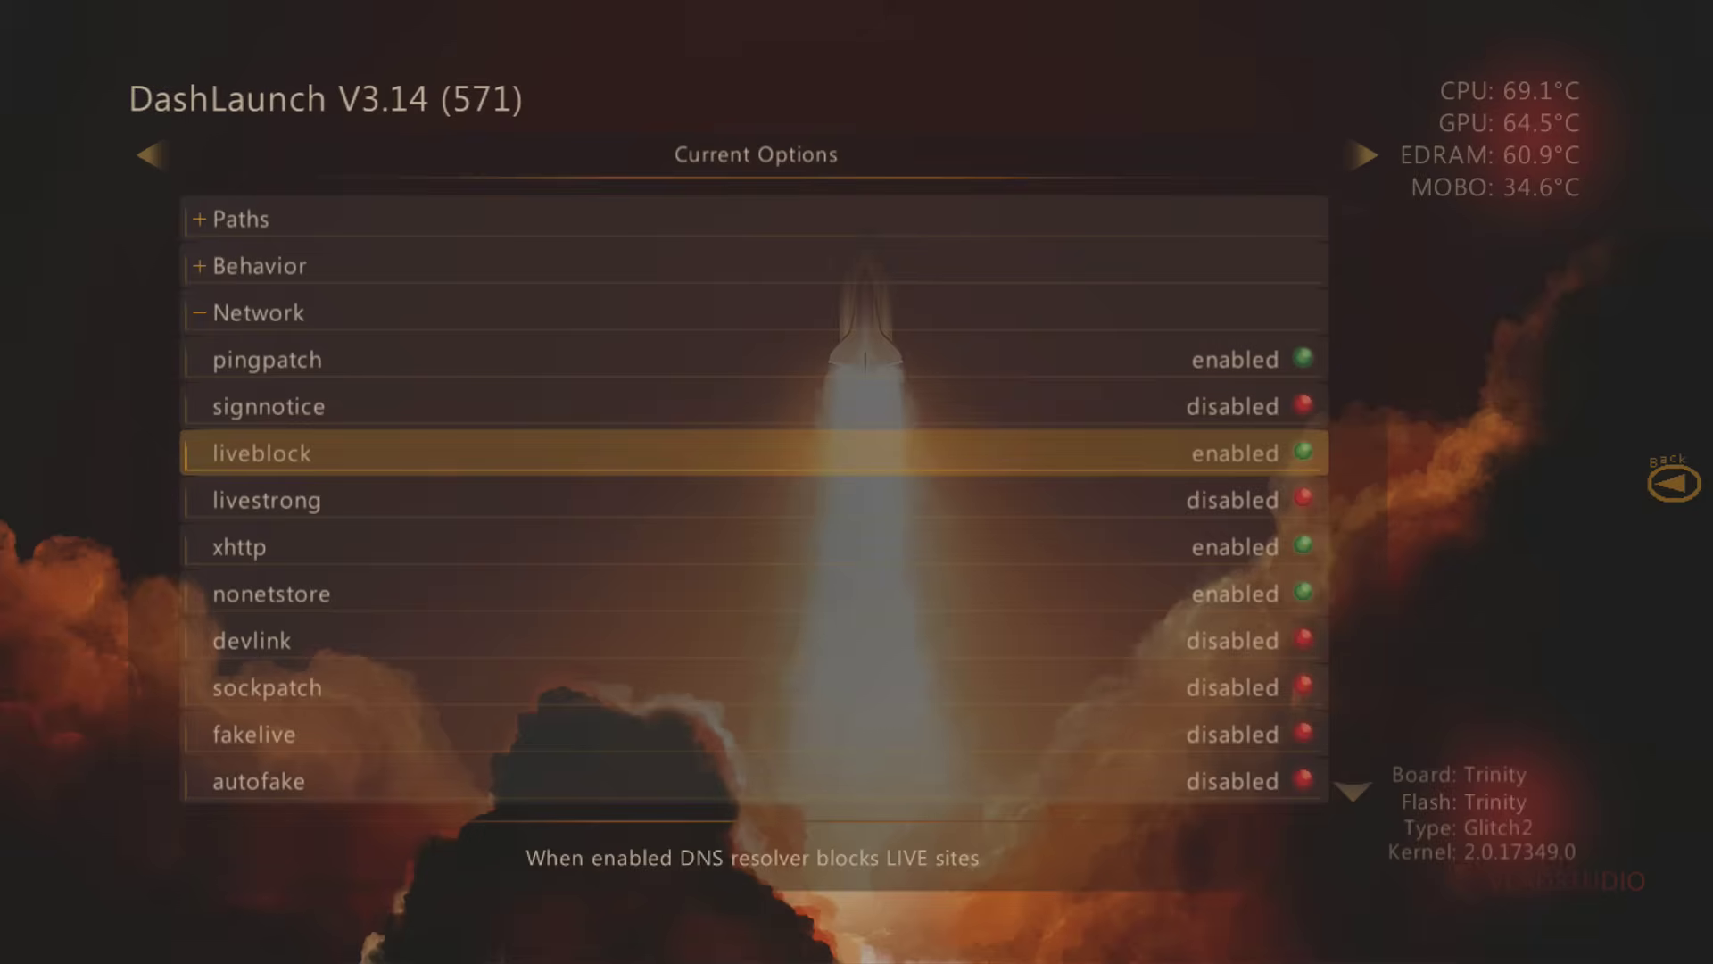
Save the current DashLaunch options to launch.ini on the Hdd device.
key("Up")
key("Up")
key("Up")
key("Up")
key("Right")
key("Down")
key("Down")
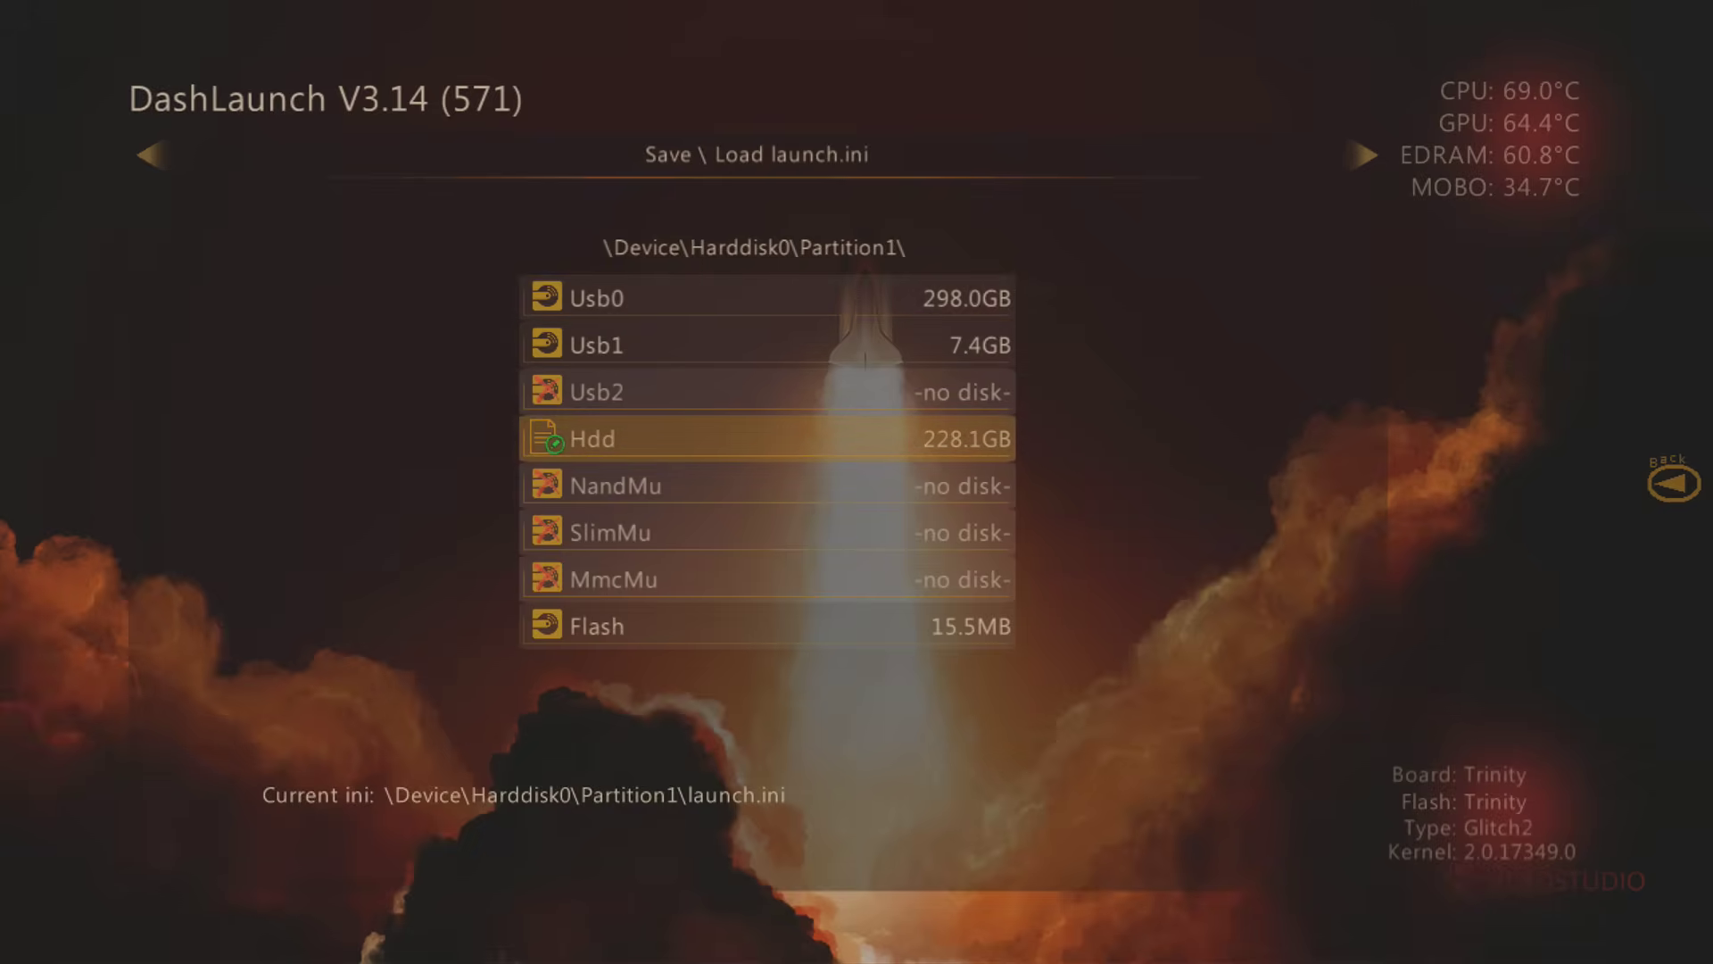
key("Return")
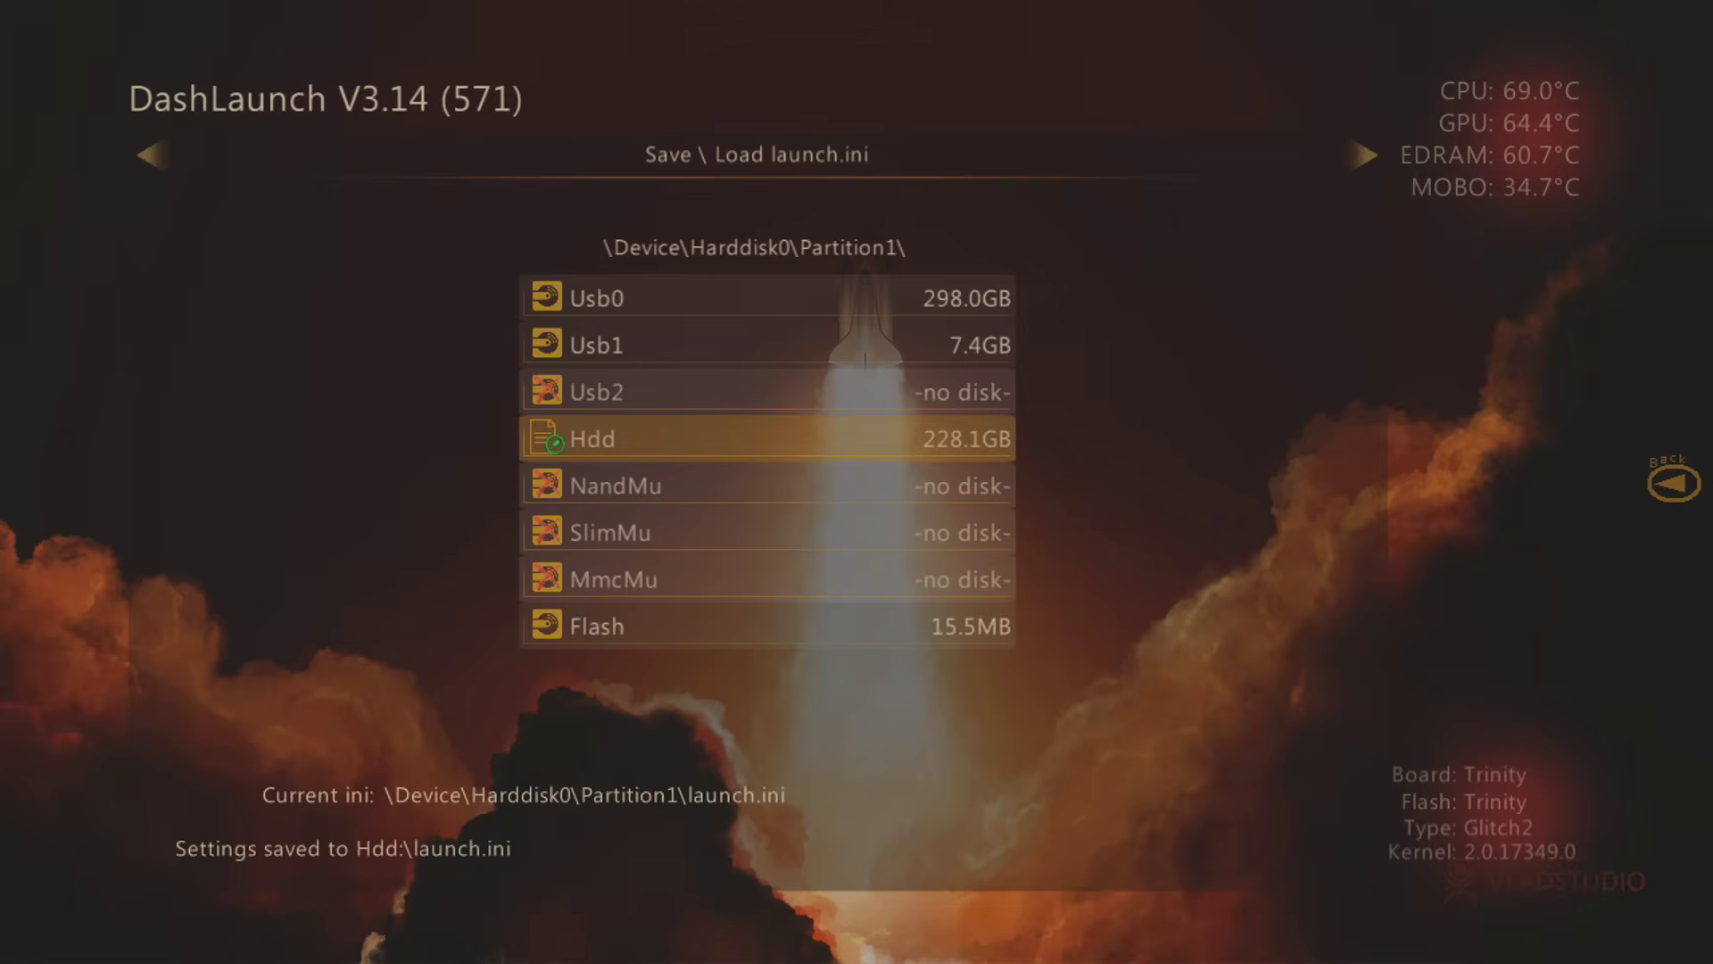
Exit DashLaunch through the Xbox Guide and go to the Xbox Home dashboard.
key("super")
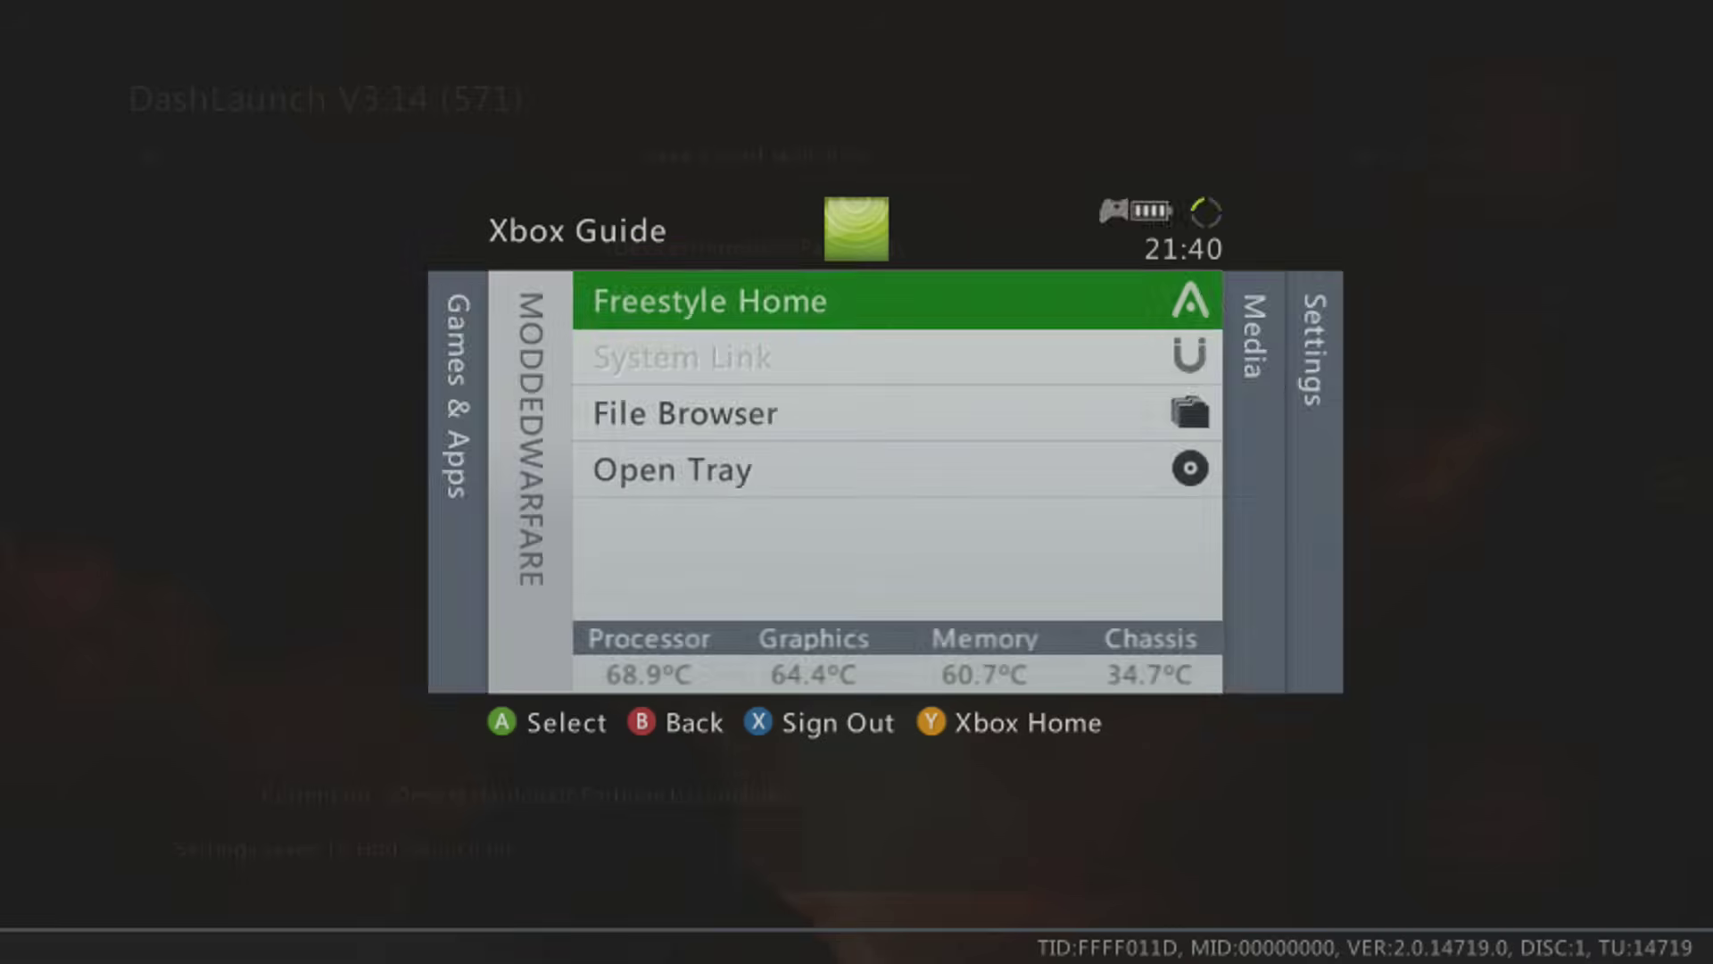
key("y")
key("Return")
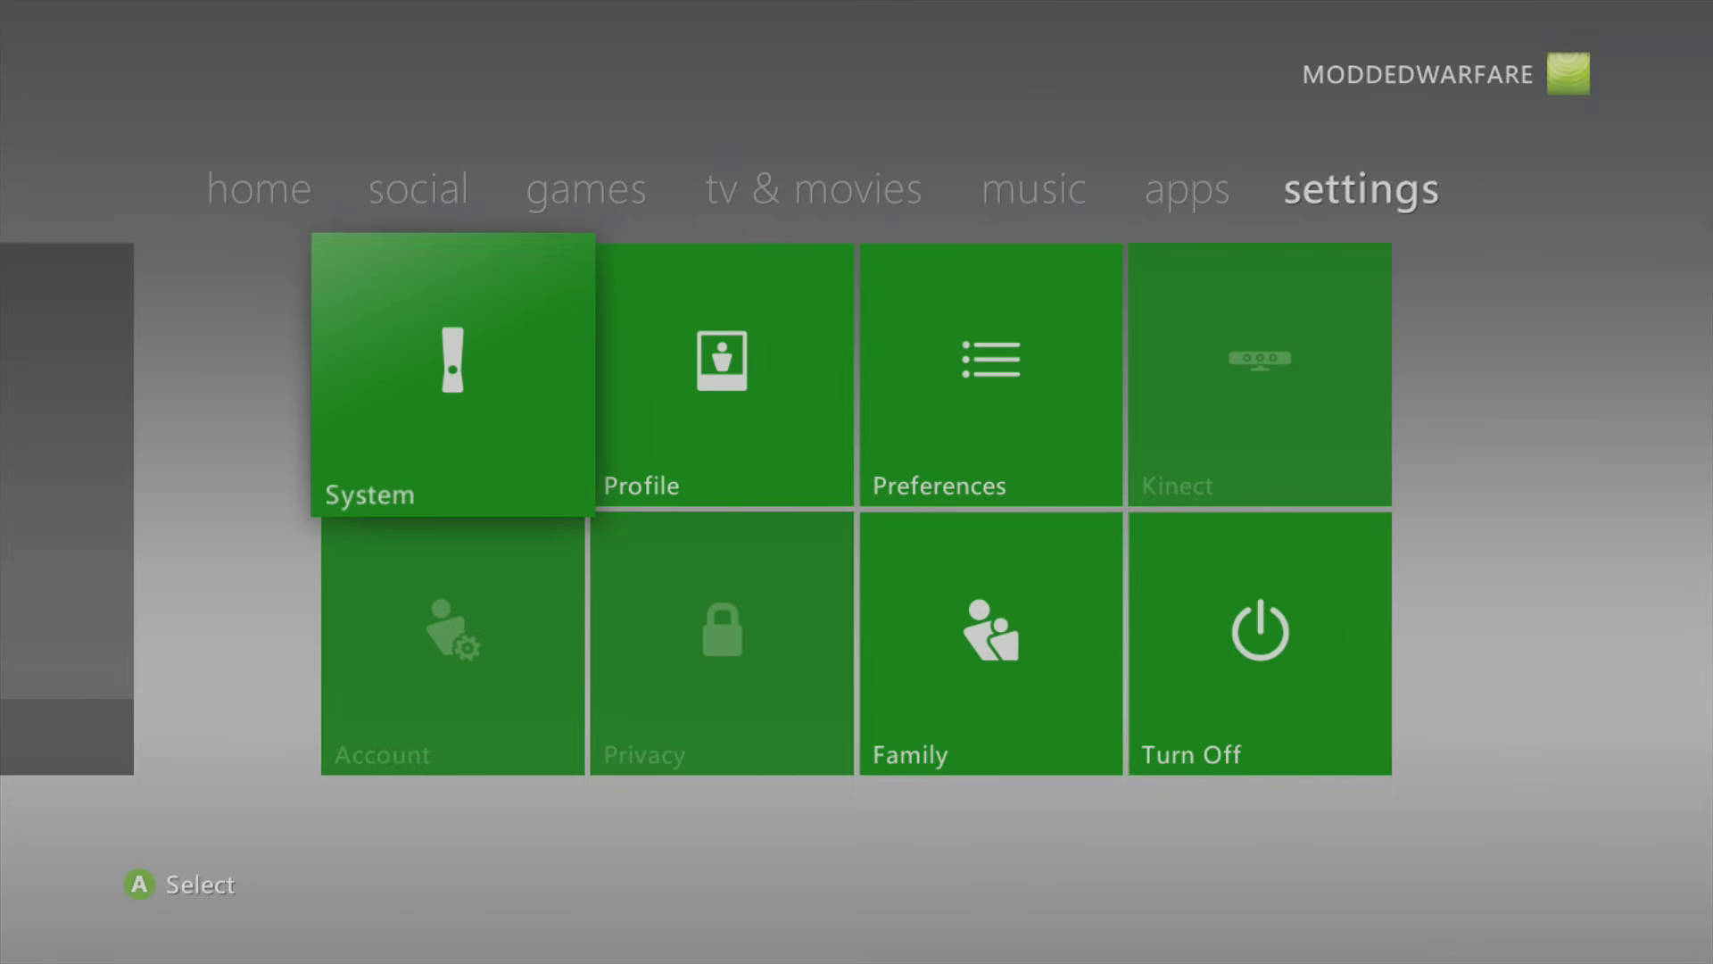
Open the console's Network Settings from System Settings on the dashboard.
key("Return")
key("Down")
key("Down")
key("Down")
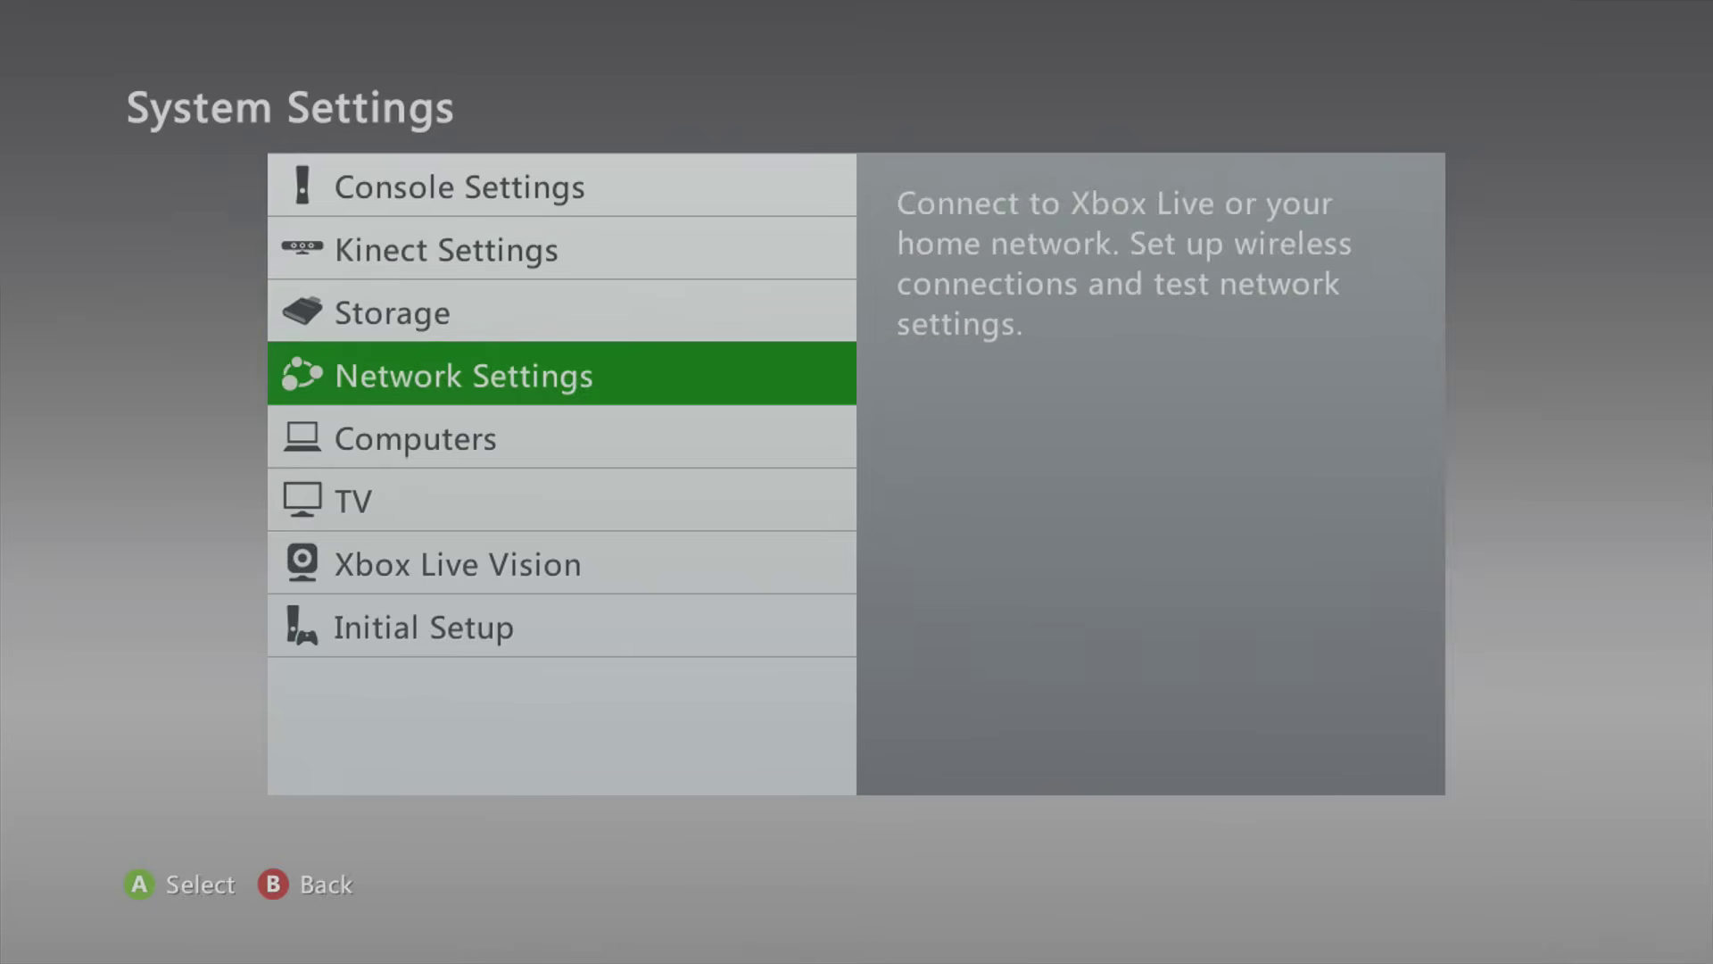
key("Return")
key("Return")
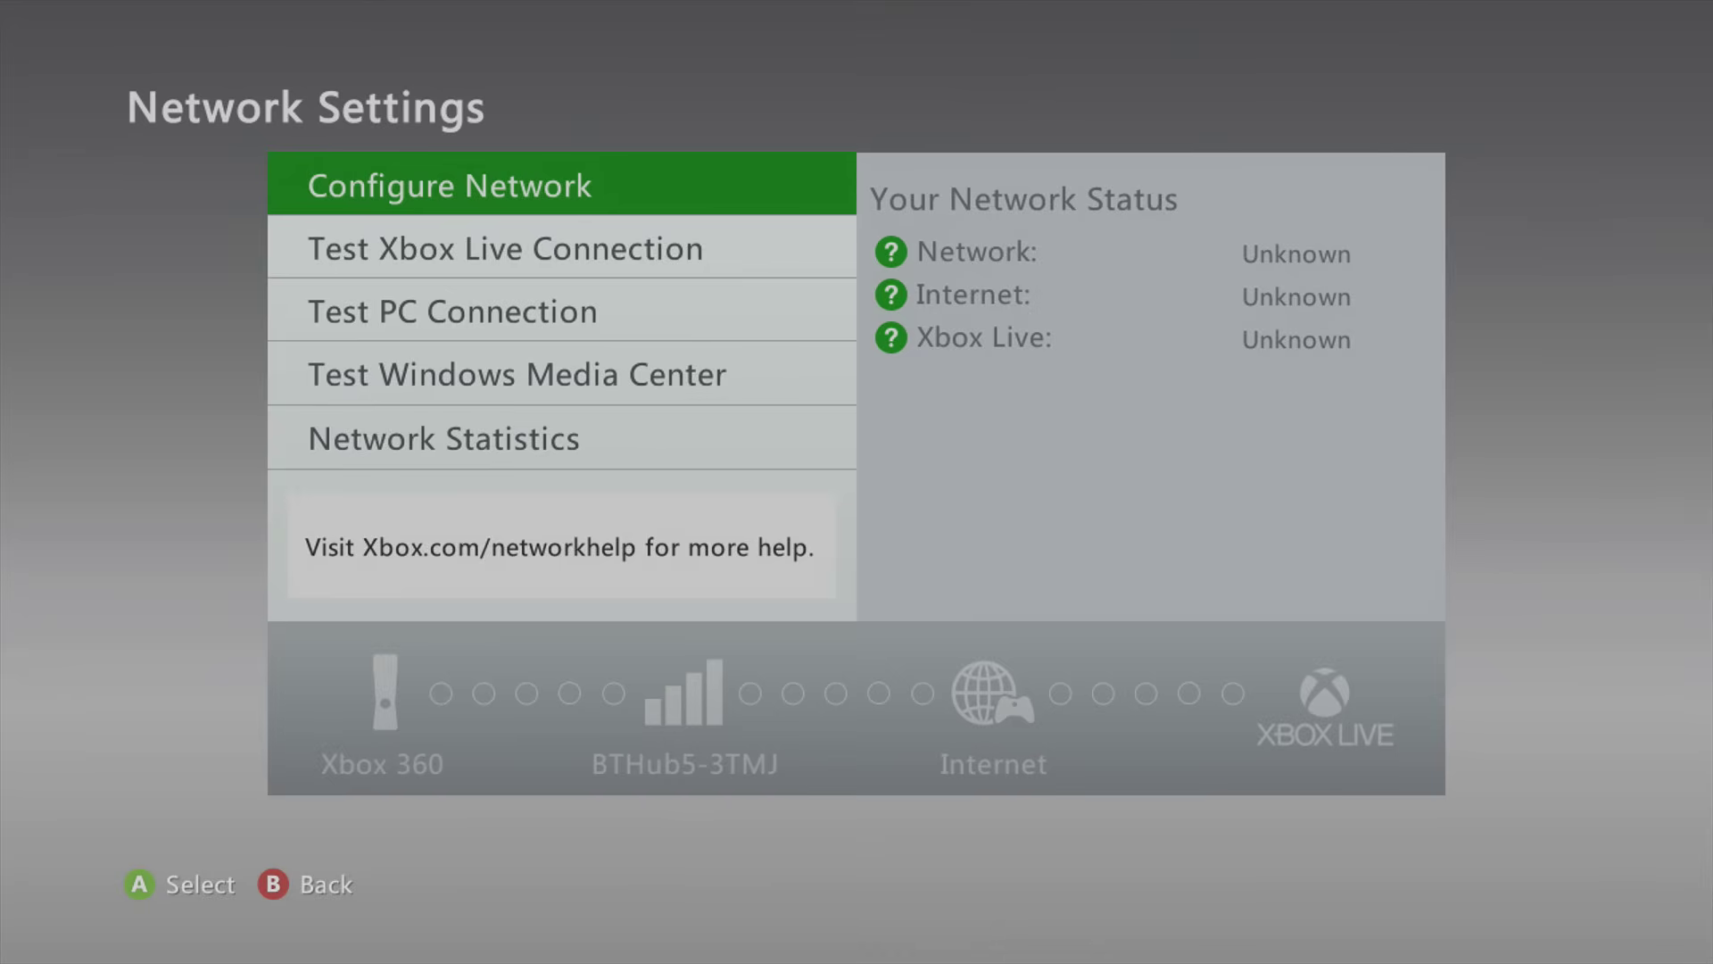
Examine the Test Xbox Live Connection and Test PC Connection options, and return to System Settings.
key("Down")
key("Down")
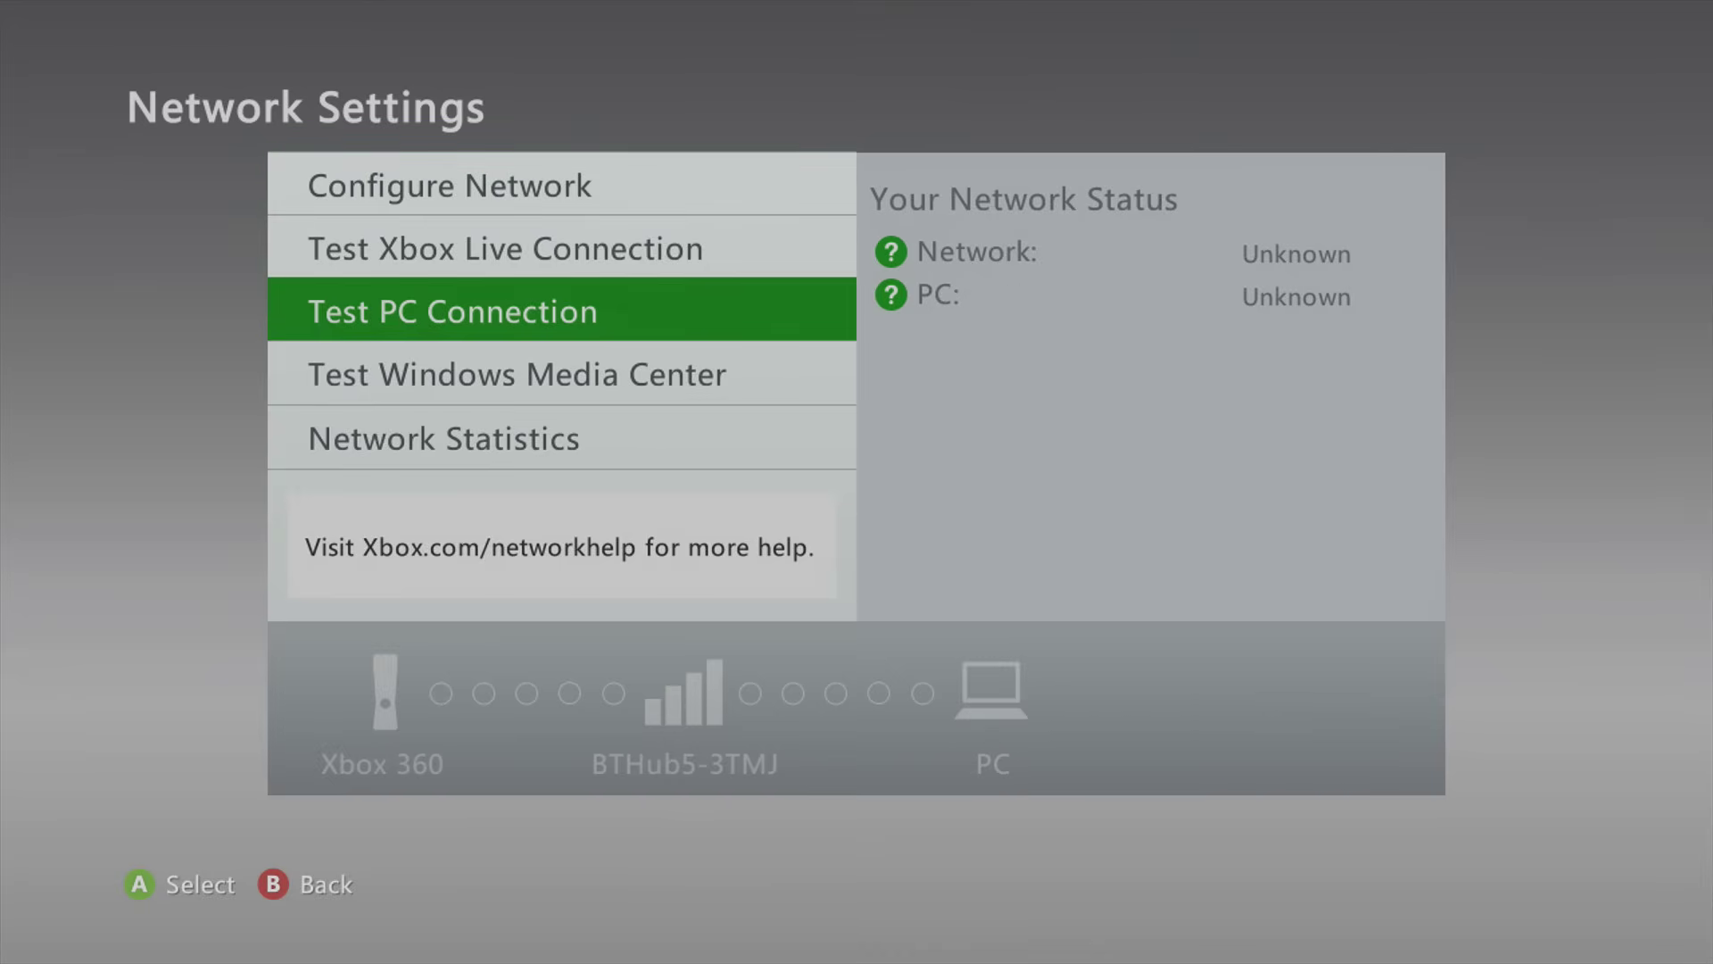
key("Up")
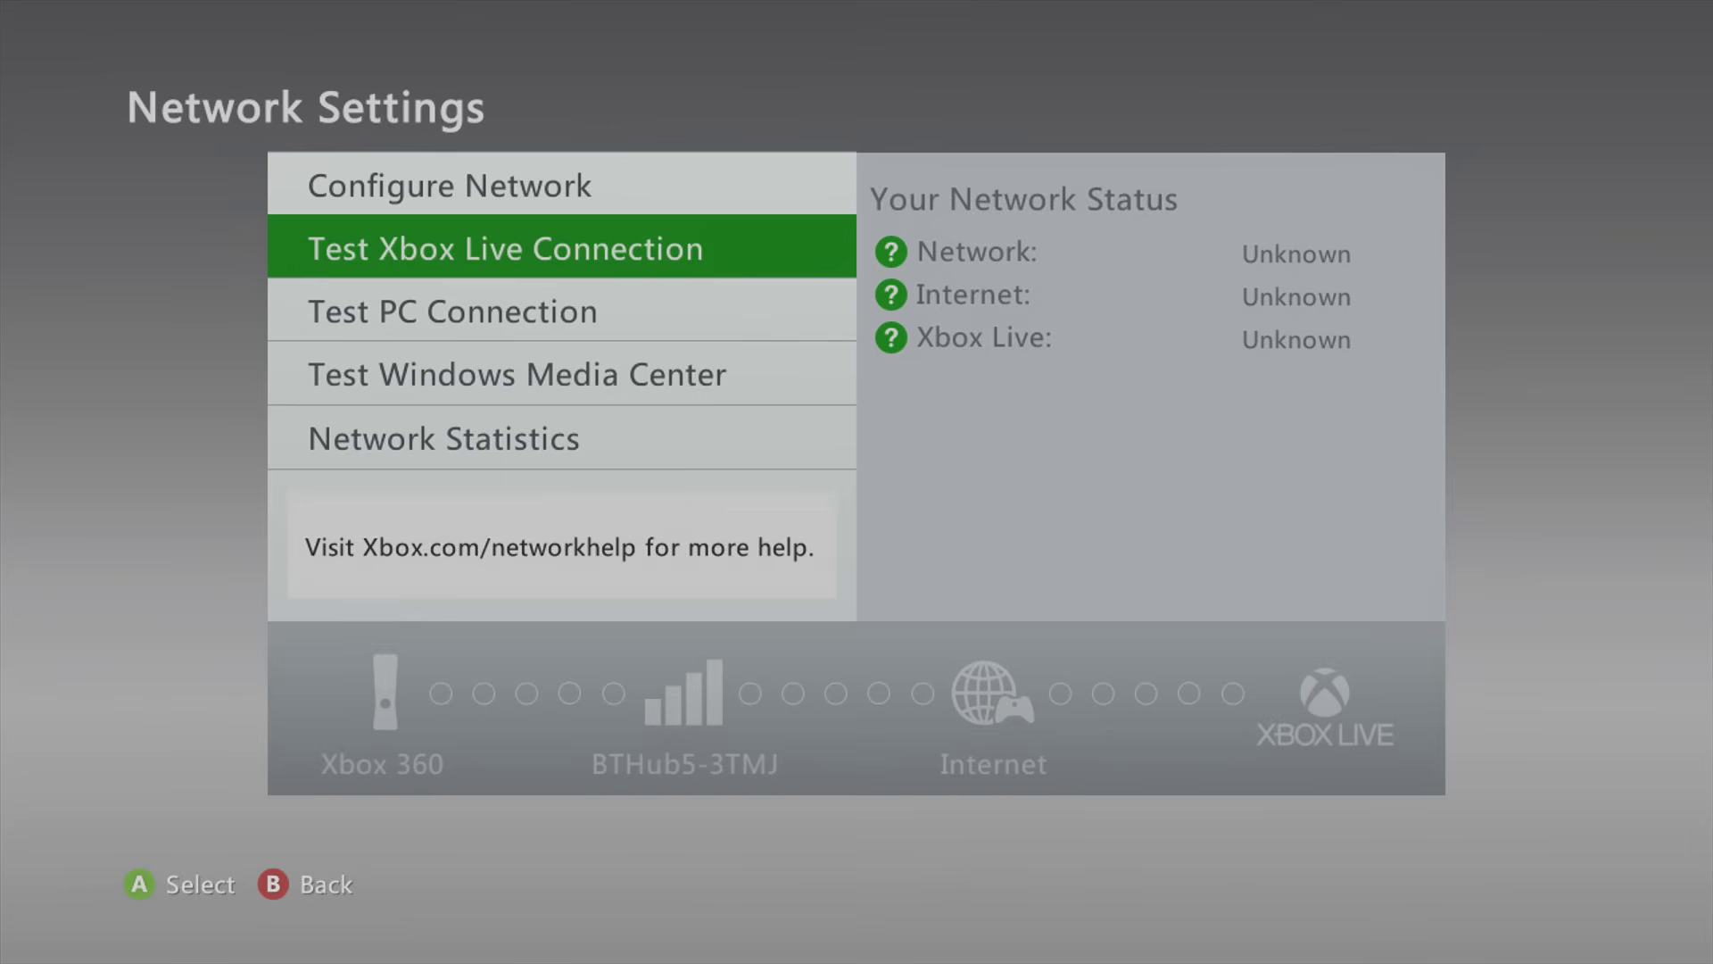
key("Down")
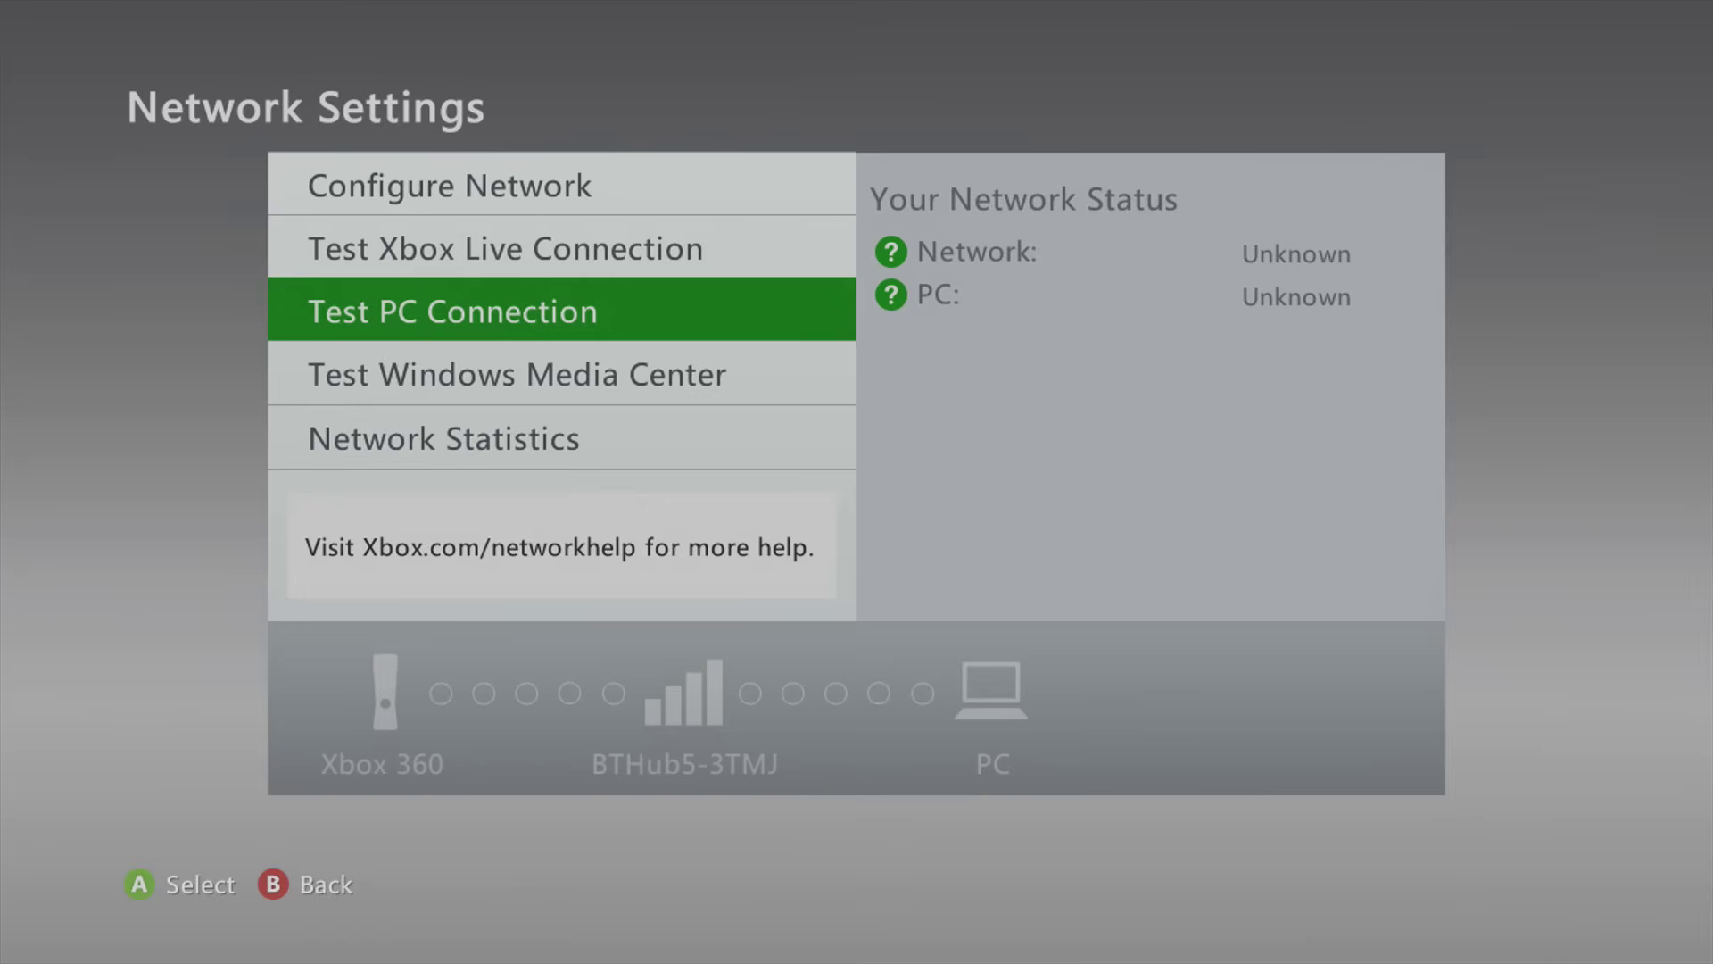
key("Up")
key("Down")
key("Escape")
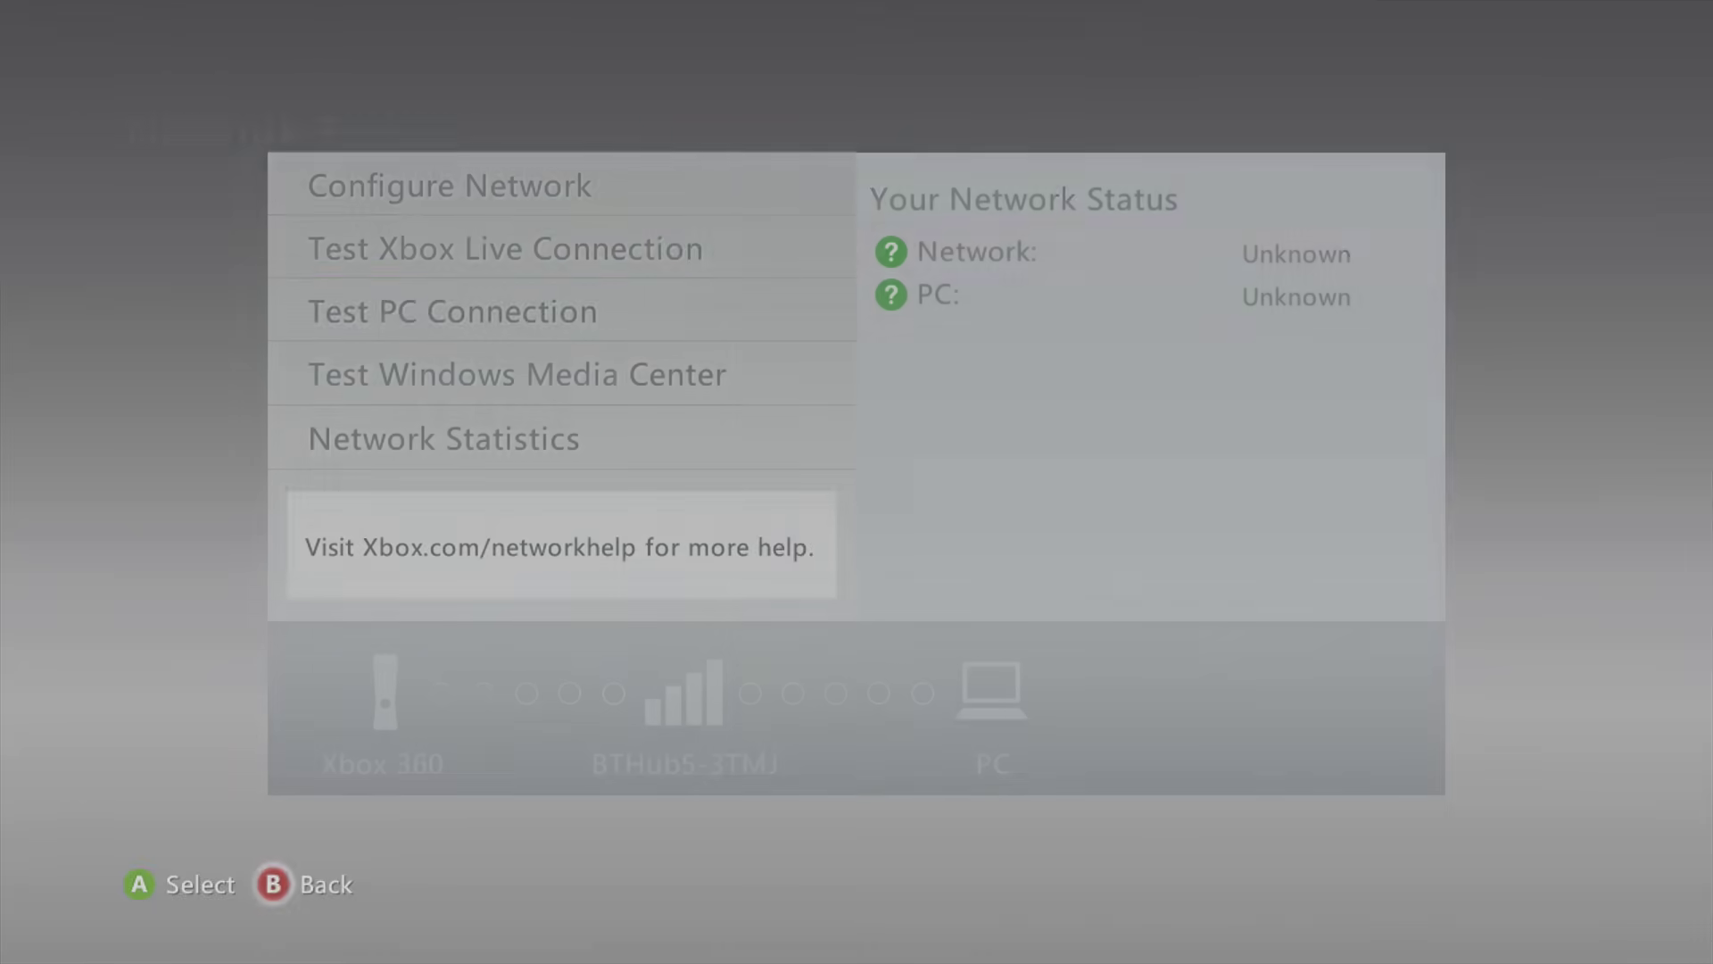
key("Escape")
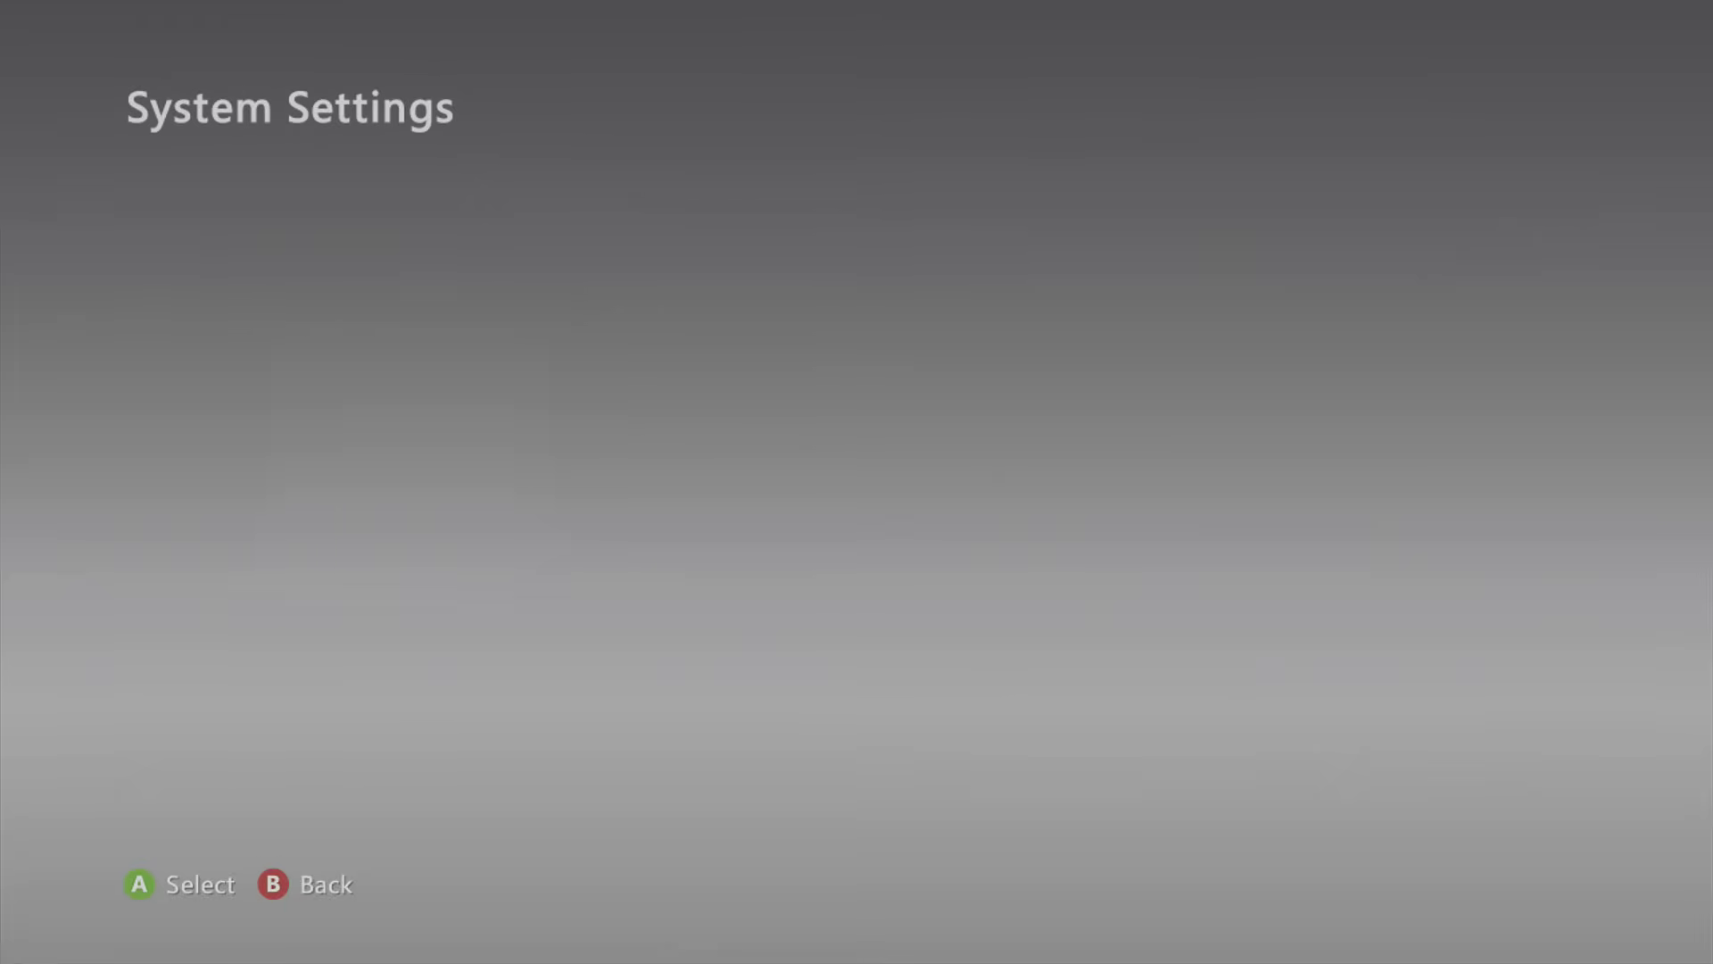